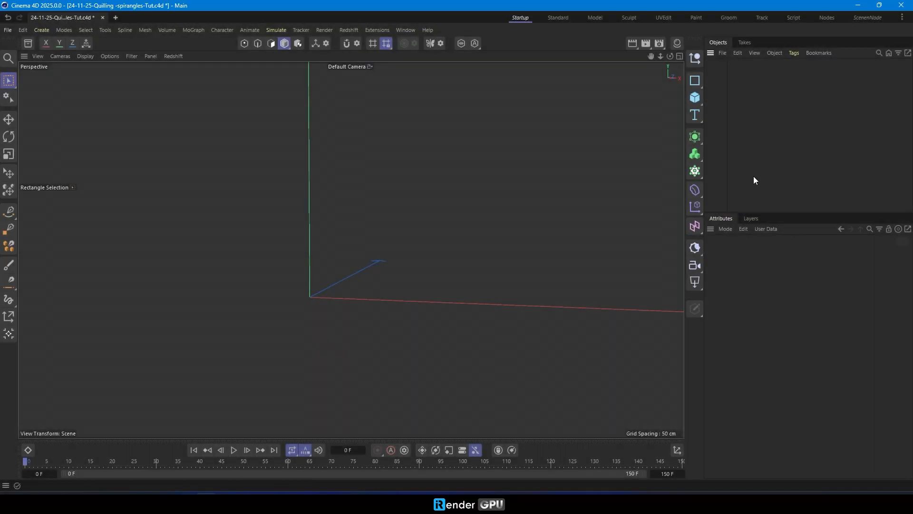
# Add a Nodes Mesh object to the scene and rename it Quilling-Spirangles
pyautogui.hotkey('shift', 'c')
pyautogui.write('node')
pyautogui.doubleClick(754, 201)
pyautogui.doubleClick(745, 65)
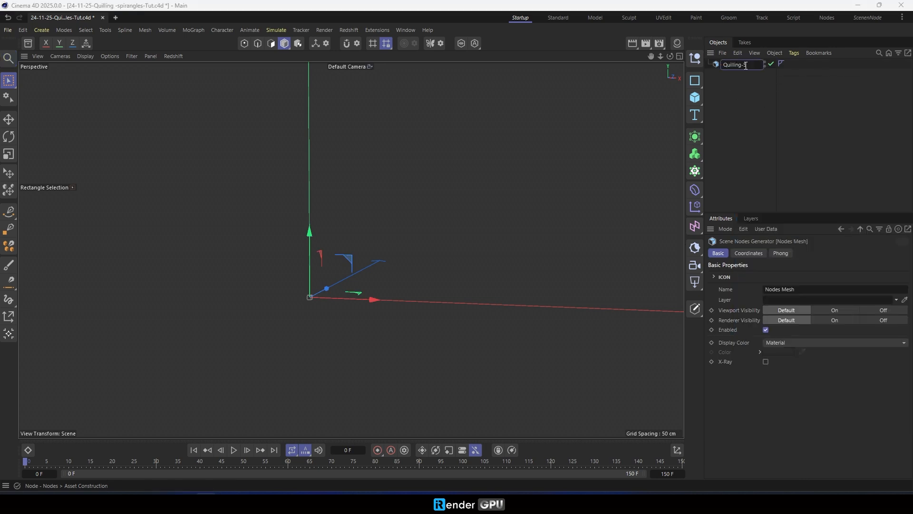
pyautogui.write('Quilling-Spirangles')
pyautogui.press('Return')
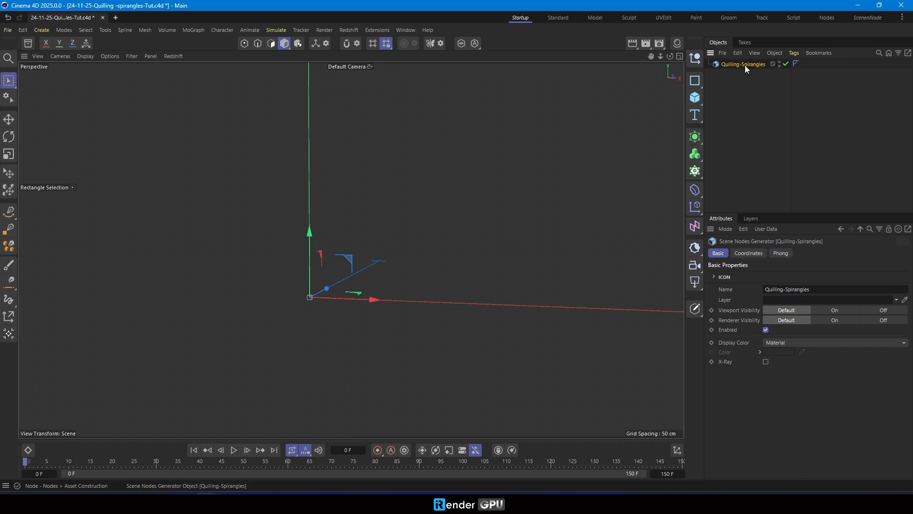
# Open the node graph in the ScenenNode layout and add a Mesh Primitive node with its primitive type set to Platonic
pyautogui.click(866, 18)
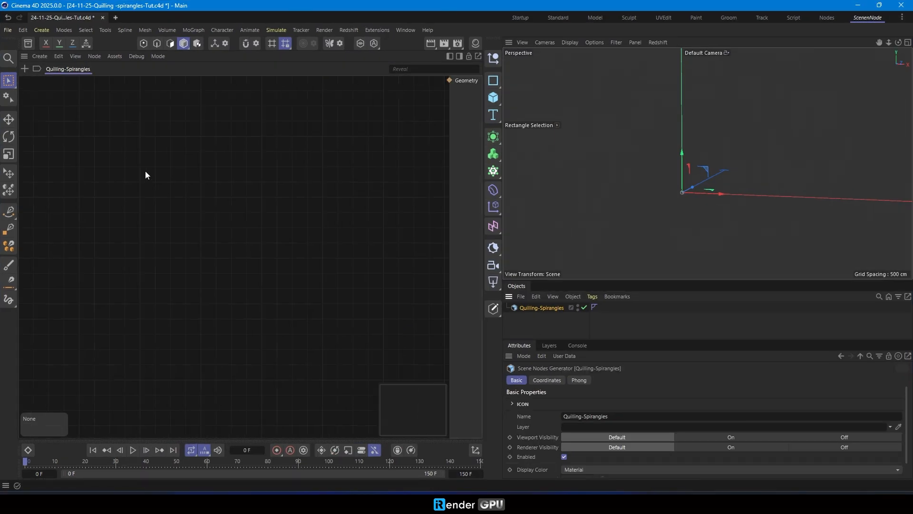
pyautogui.hotkey('shift', 'c')
pyautogui.write('pri')
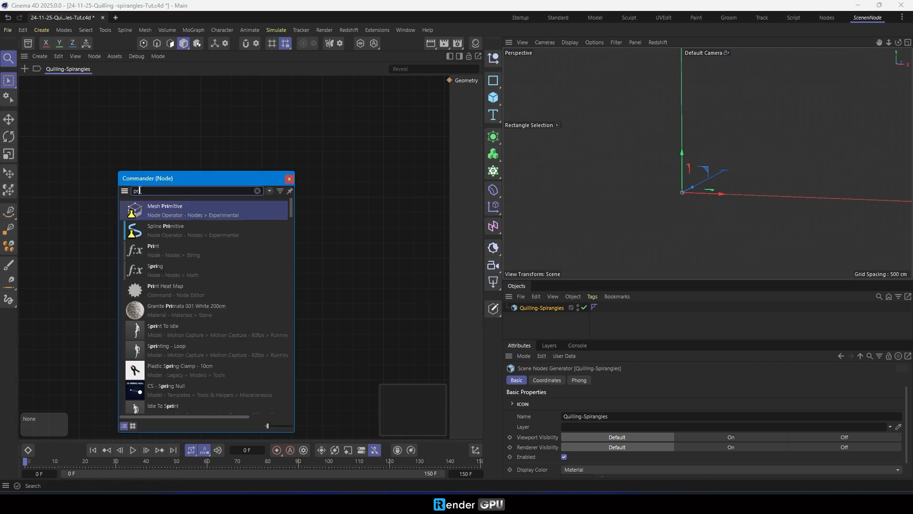
pyautogui.press('Return')
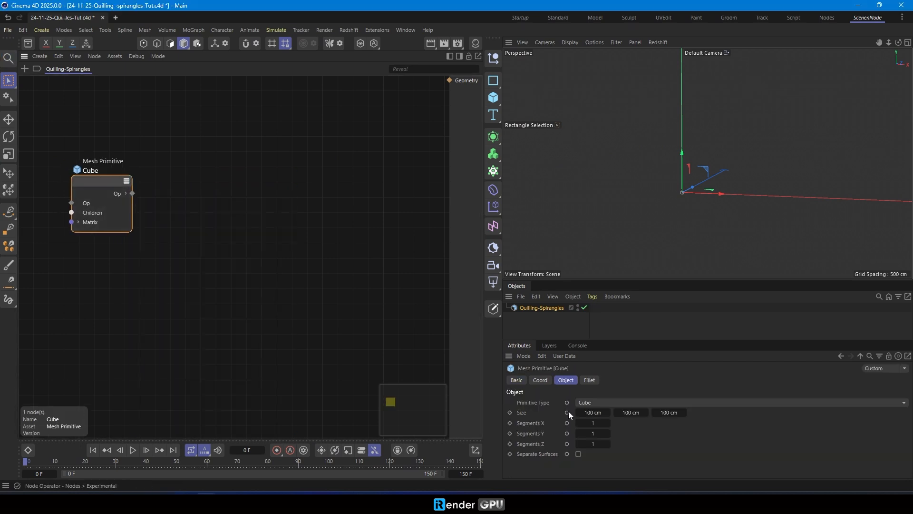
pyautogui.click(589, 403)
pyautogui.click(613, 328)
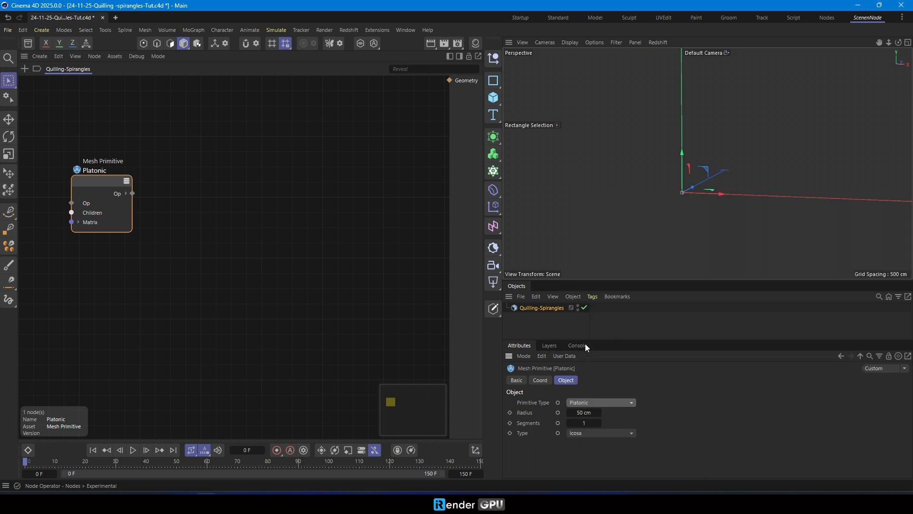
# Expose the Platonic node's Type as a graph input and wire the node's Geometry output to the root Geometry port
pyautogui.click(558, 432)
pyautogui.moveTo(71, 242); pyautogui.dragTo(60, 210)
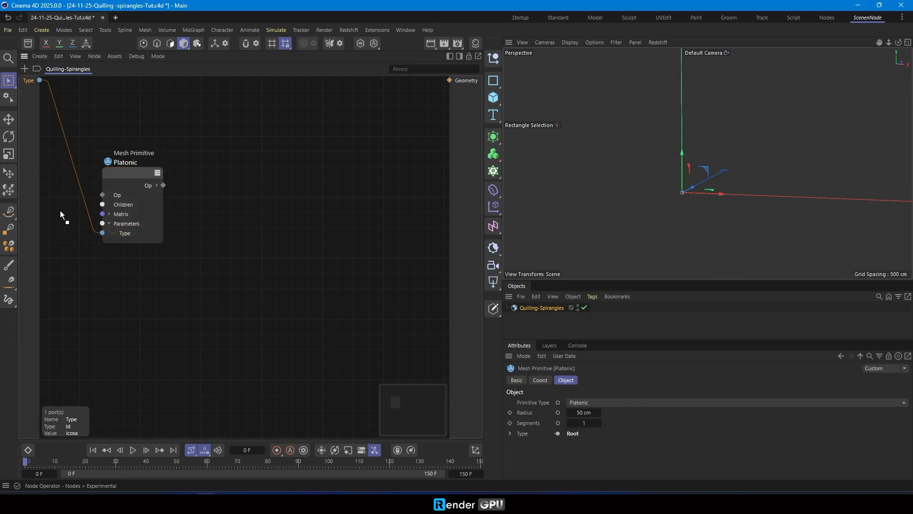
pyautogui.click(156, 185)
pyautogui.moveTo(164, 204); pyautogui.dragTo(475, 82)
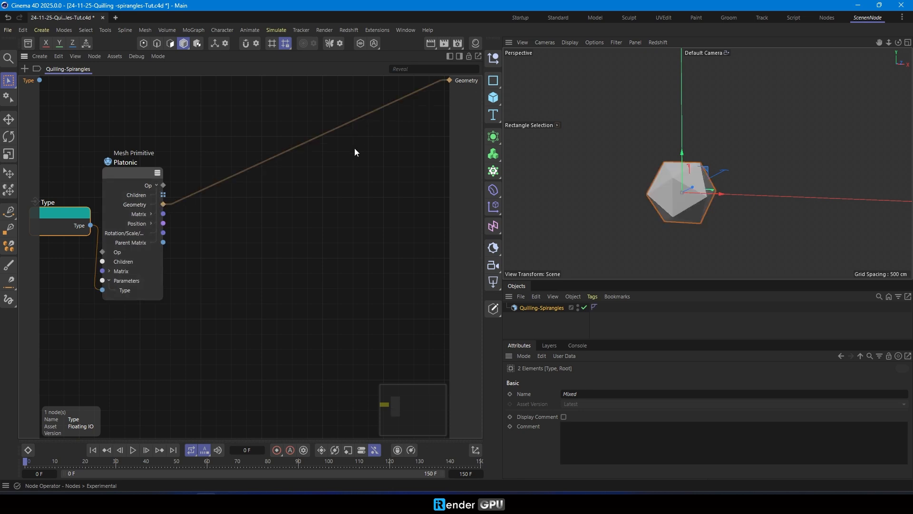
# Set the Quilling-Spirangles object's exposed Type input to Tetra
pyautogui.click(547, 307)
pyautogui.click(555, 403)
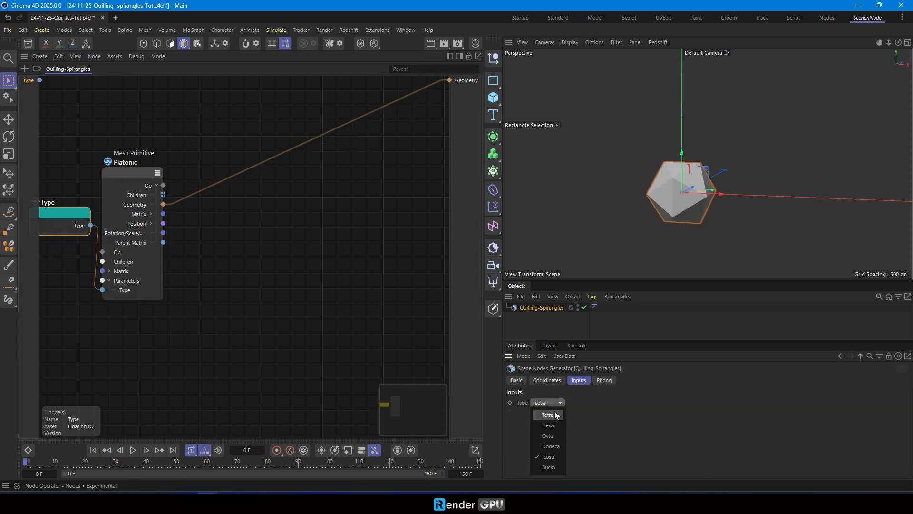
pyautogui.click(547, 415)
pyautogui.scroll(5, 690, 205)
pyautogui.scroll(5, 717, 192)
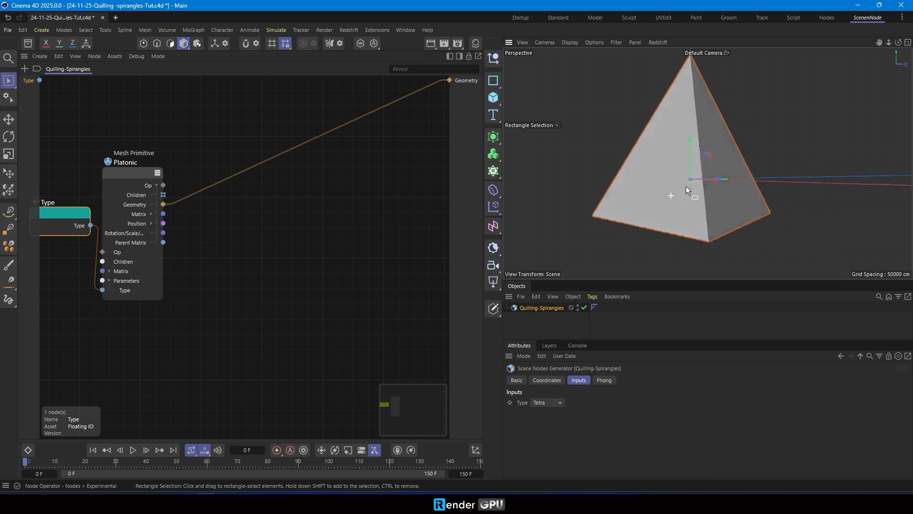
# Give Quilling-Spirangles a Display tag with its shading mode enabled and set to Constant Shading (Lines)
pyautogui.rightClick(541, 309)
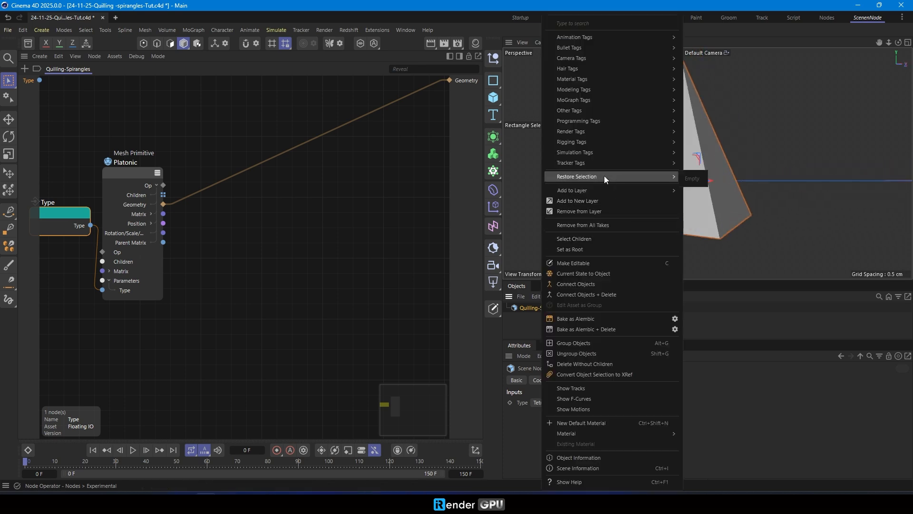
pyautogui.moveTo(601, 130)
pyautogui.click(704, 145)
pyautogui.click(531, 402)
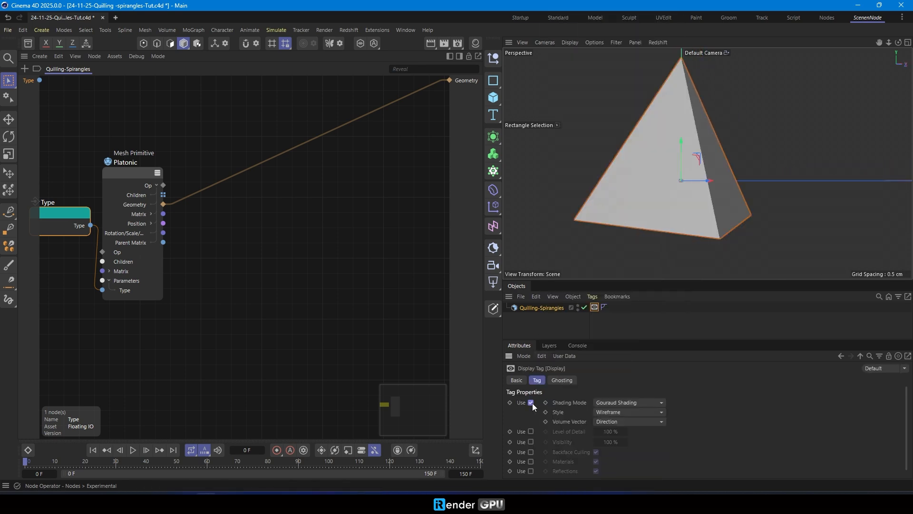
pyautogui.click(650, 402)
pyautogui.click(659, 368)
pyautogui.scroll(-3, 632, 211)
pyautogui.keyDown('alt'); pyautogui.moveTo(633, 210); pyautogui.dragTo(652, 205); pyautogui.keyUp('alt')
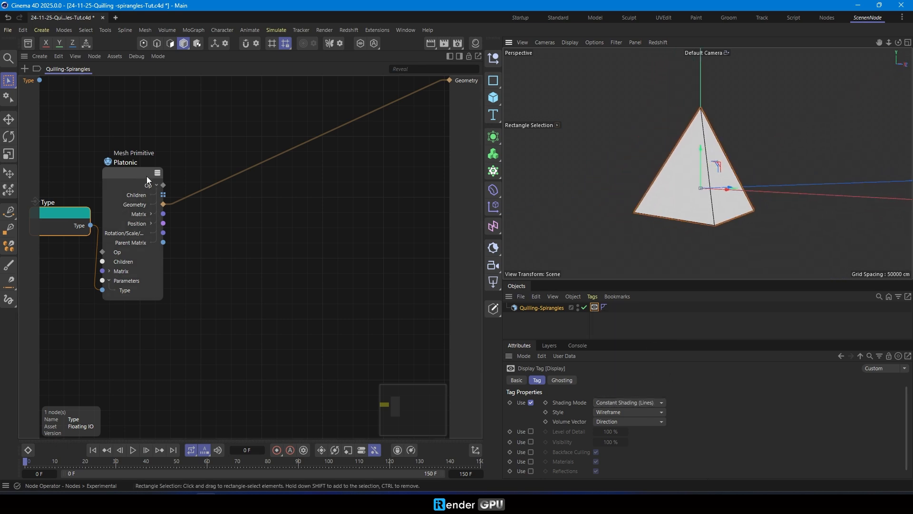
# Hide the unused ports of the Platonic node
pyautogui.click(158, 173)
pyautogui.moveTo(212, 243); pyautogui.dragTo(159, 248, button='middle')
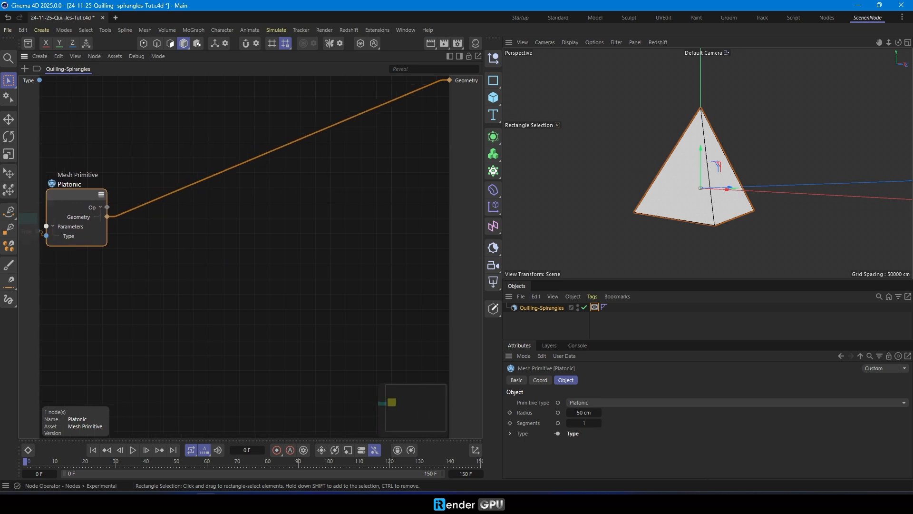
pyautogui.keyDown('alt'); pyautogui.moveTo(656, 172); pyautogui.dragTo(685, 161); pyautogui.keyUp('alt')
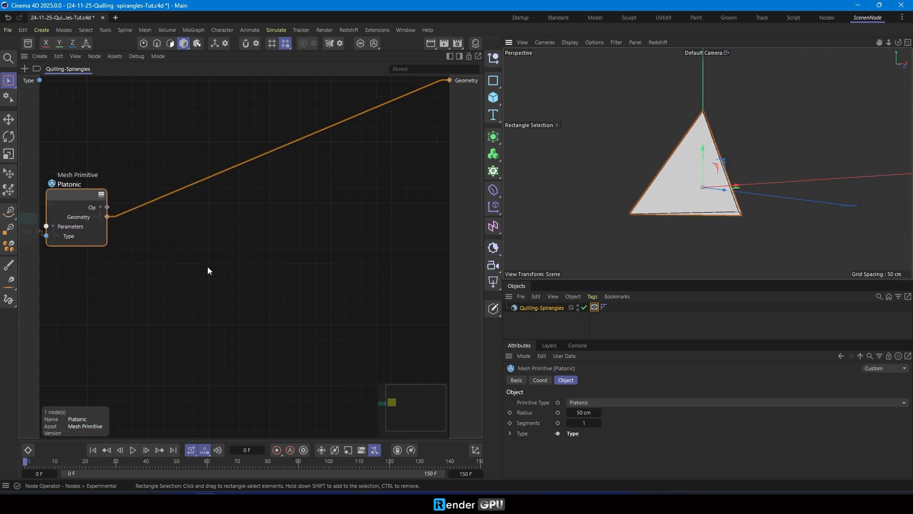
# Add a Select node with the selection string all and feed it the Platonic node's Geometry
pyautogui.doubleClick(200, 281)
pyautogui.write('se')
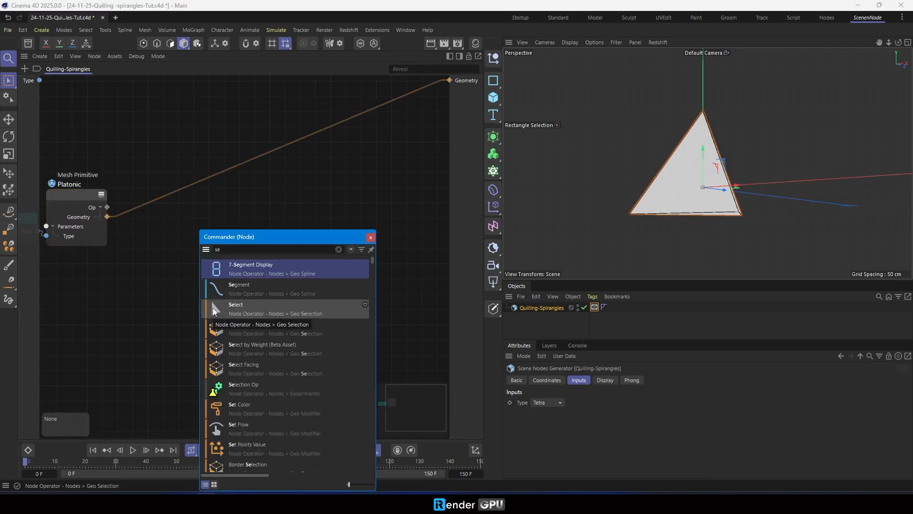
pyautogui.click(214, 309)
pyautogui.click(370, 237)
pyautogui.moveTo(597, 279); pyautogui.dragTo(593, 213)
pyautogui.moveTo(632, 341); pyautogui.dragTo(620, 248)
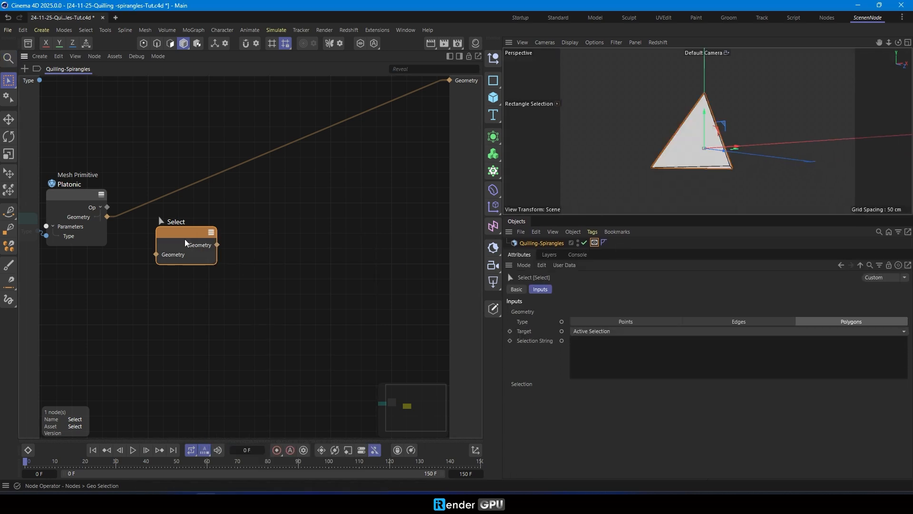
pyautogui.moveTo(177, 236); pyautogui.dragTo(184, 238)
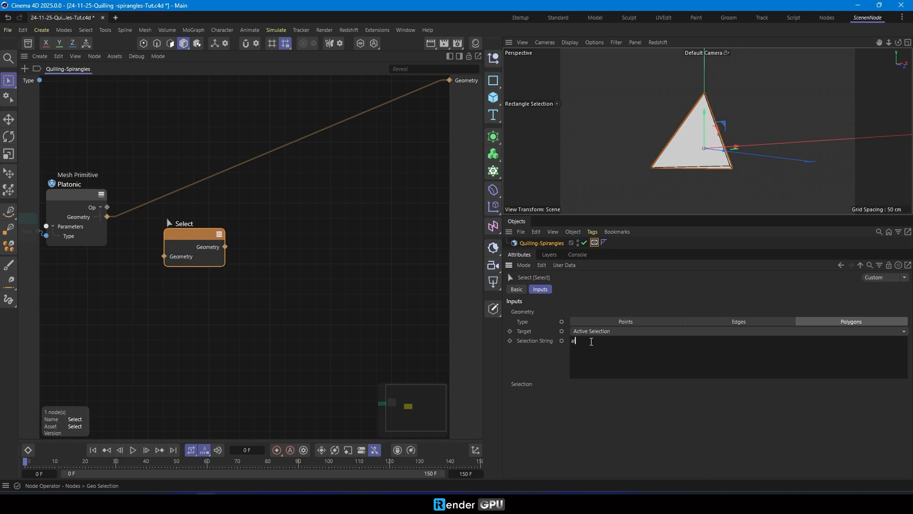
pyautogui.moveTo(107, 217); pyautogui.dragTo(187, 240)
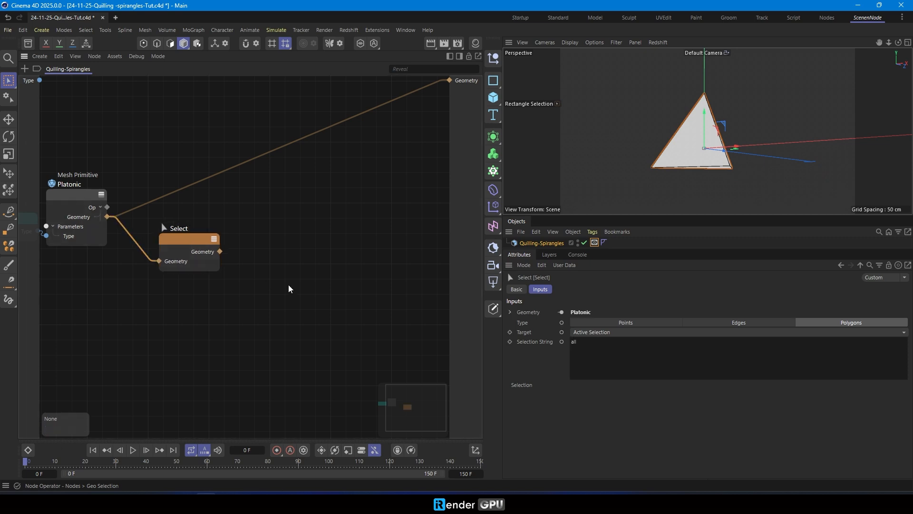
# Add an Inset node after Select and wire its Geometry output to the root Geometry port
pyautogui.doubleClick(289, 284)
pyautogui.write('in')
pyautogui.press('Return')
pyautogui.moveTo(220, 251); pyautogui.dragTo(259, 246)
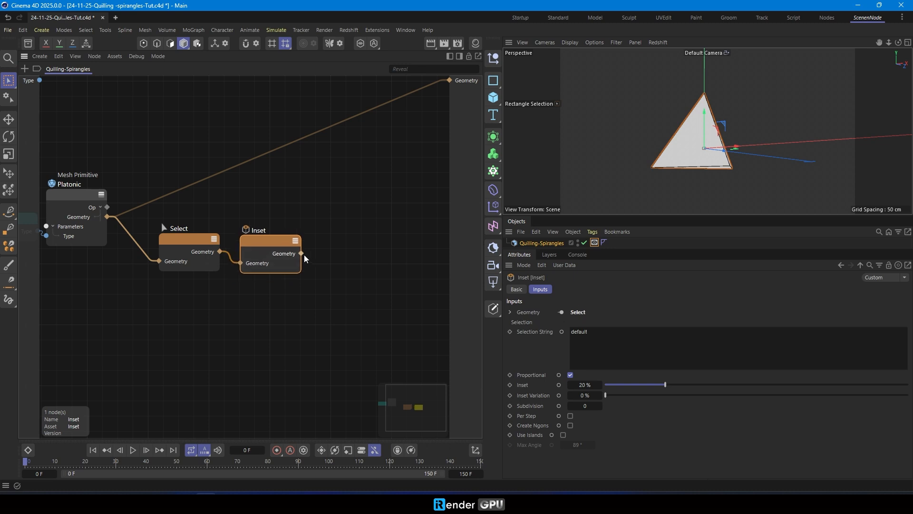
pyautogui.moveTo(646, 216); pyautogui.dragTo(653, 268)
pyautogui.keyDown('alt'); pyautogui.moveTo(681, 144); pyautogui.dragTo(681, 160); pyautogui.keyUp('alt')
pyautogui.moveTo(301, 254); pyautogui.dragTo(449, 80)
pyautogui.keyDown('alt'); pyautogui.moveTo(676, 157); pyautogui.dragTo(706, 159); pyautogui.keyUp('alt')
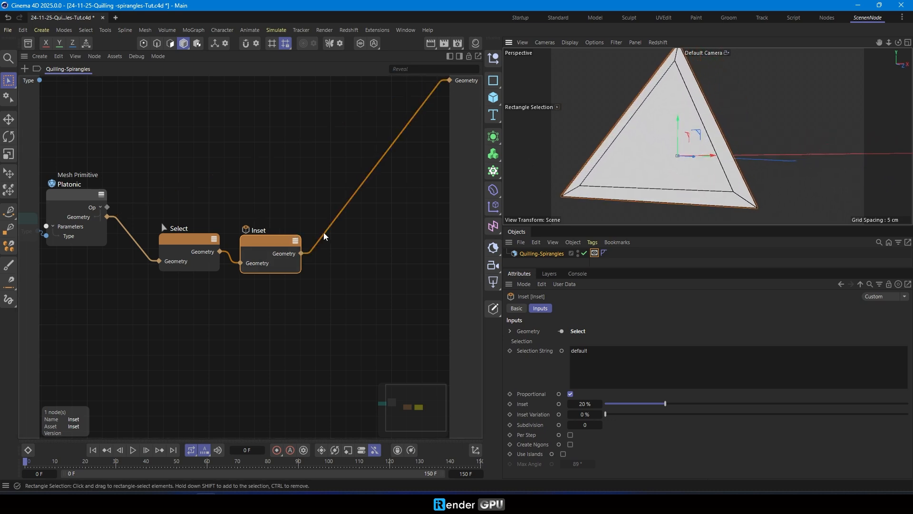
# Insert an Invert Selection node between the Inset node and the root Geometry output
pyautogui.click(341, 267)
pyautogui.hotkey('shift', 'c')
pyautogui.write('inv')
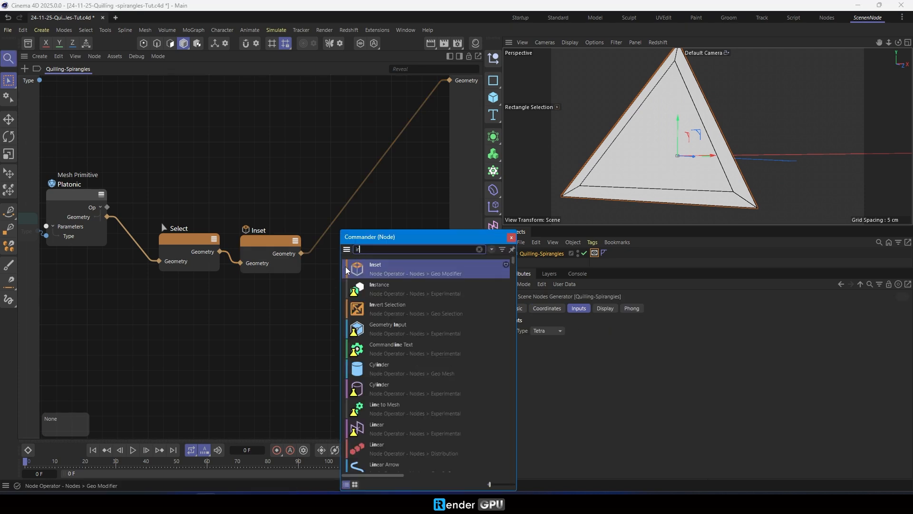
pyautogui.moveTo(357, 270); pyautogui.dragTo(322, 237)
pyautogui.click(279, 304)
pyautogui.keyDown('alt'); pyautogui.moveTo(278, 305); pyautogui.dragTo(189, 289, button='middle'); pyautogui.keyUp('alt')
pyautogui.moveTo(217, 223); pyautogui.dragTo(247, 225)
# Insert a Delete node for polygons between Invert Selection and the root Geometry output
pyautogui.click(293, 296)
pyautogui.hotkey('shift', 'c')
pyautogui.write('de')
pyautogui.moveTo(319, 223); pyautogui.dragTo(345, 225)
pyautogui.click(465, 238)
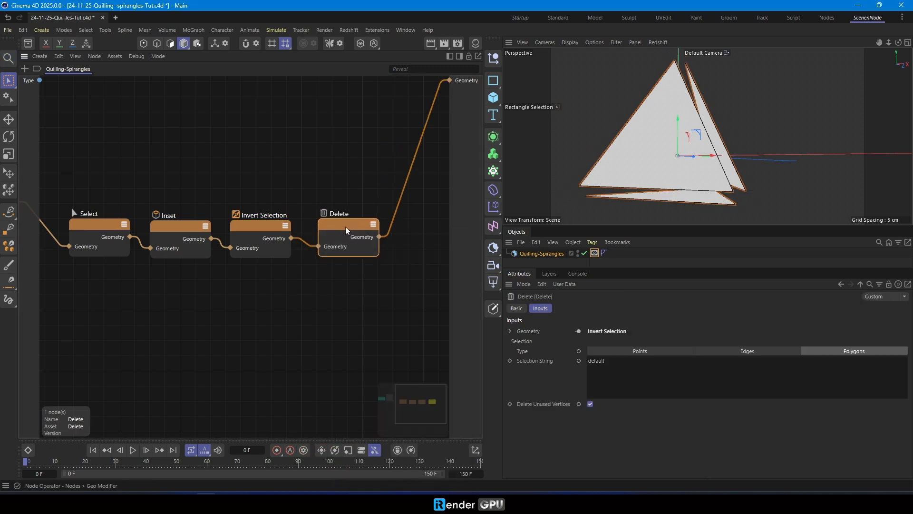
pyautogui.scroll(-3, 199, 280)
pyautogui.keyDown('alt'); pyautogui.moveTo(199, 284); pyautogui.dragTo(184, 281, button='middle'); pyautogui.keyUp('alt')
pyautogui.scroll(-2, 687, 151)
pyautogui.keyDown('alt'); pyautogui.moveTo(687, 151); pyautogui.dragTo(649, 159); pyautogui.keyUp('alt')
# Expose the Inset node's Inset value as a graph input and set it to 10 % on Quilling-Spirangles
pyautogui.click(176, 249)
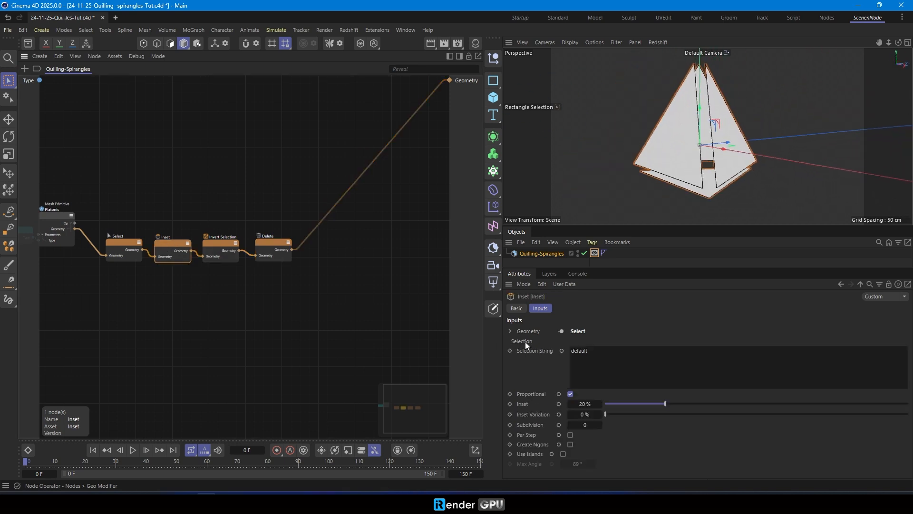
pyautogui.click(559, 404)
pyautogui.scroll(1, 93, 256)
pyautogui.moveTo(113, 300); pyautogui.dragTo(114, 300)
pyautogui.click(129, 304)
pyautogui.moveTo(29, 90); pyautogui.dragTo(129, 280)
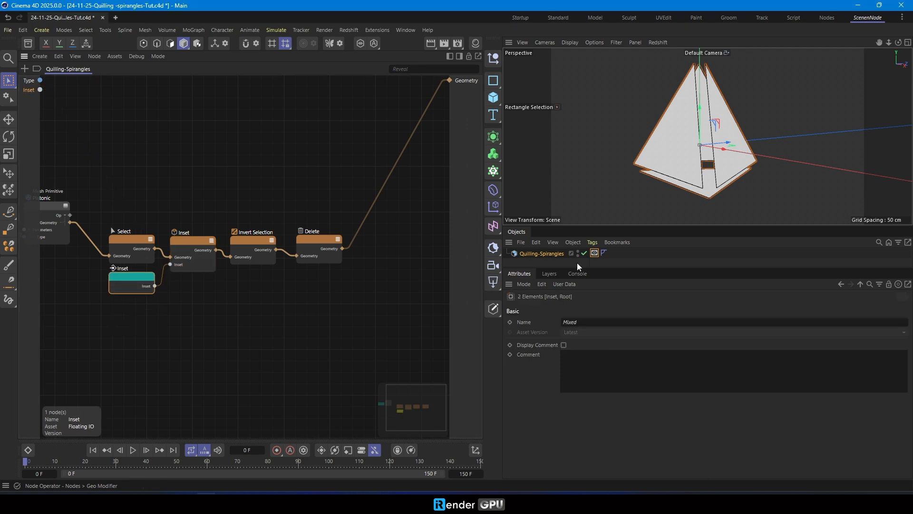
pyautogui.moveTo(604, 344)
pyautogui.mouseDown()
pyautogui.moveTo(632, 342)
pyautogui.moveTo(602, 342)
pyautogui.mouseUp()
pyautogui.keyDown('alt'); pyautogui.moveTo(631, 152); pyautogui.dragTo(671, 161); pyautogui.keyUp('alt')
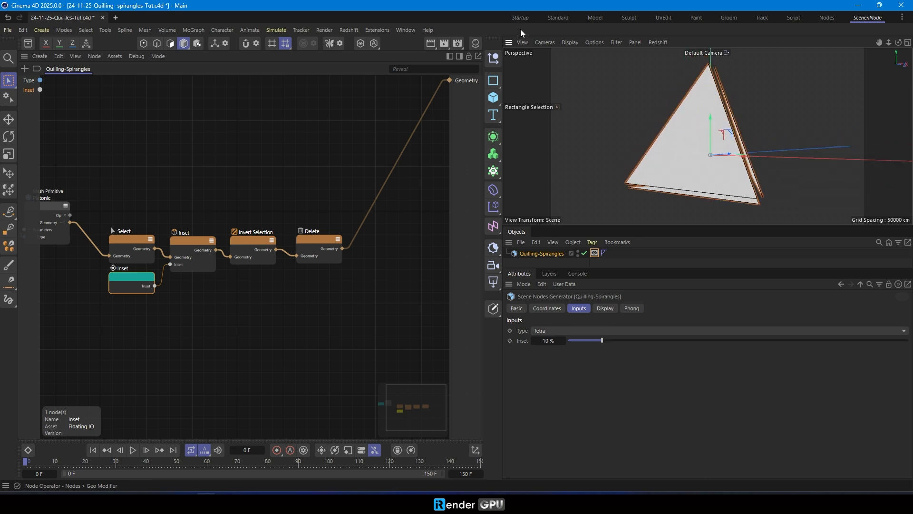
# Activate Doodle Paint in the Startup layout and set its color to hue 335° and saturation 93 %
pyautogui.click(519, 18)
pyautogui.keyDown('alt'); pyautogui.moveTo(333, 195); pyautogui.dragTo(339, 199); pyautogui.keyUp('alt')
pyautogui.click(9, 299)
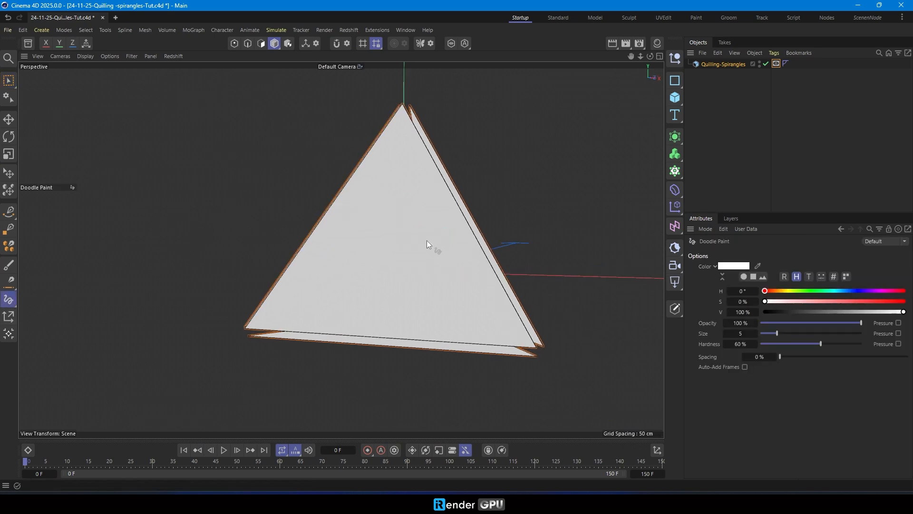
pyautogui.click(395, 247)
pyautogui.click(894, 291)
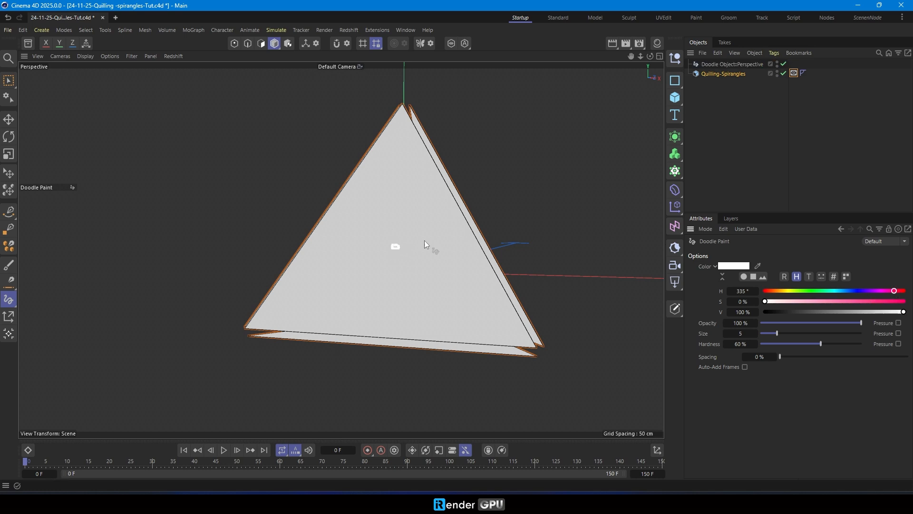
pyautogui.click(894, 302)
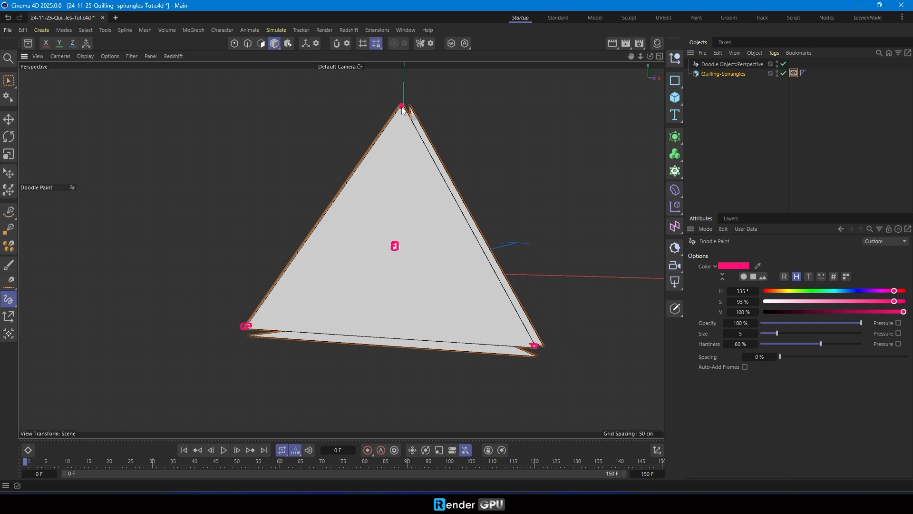
# Doodle lines from the front face's center to its three corners and a triangular spiral crossing them
pyautogui.moveTo(244, 327); pyautogui.dragTo(365, 269)
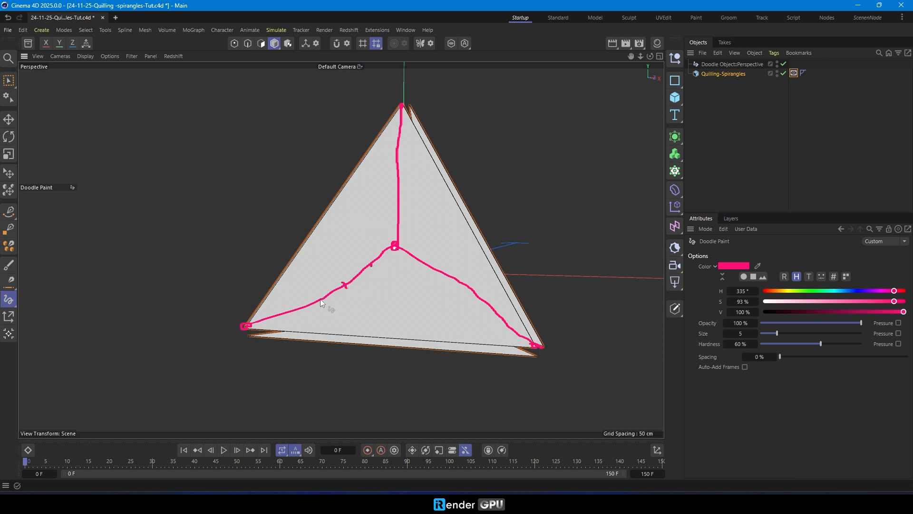
pyautogui.moveTo(396, 154); pyautogui.dragTo(404, 154)
pyautogui.moveTo(423, 261)
pyautogui.mouseDown()
pyautogui.moveTo(399, 217)
pyautogui.moveTo(361, 264)
pyautogui.moveTo(436, 233)
pyautogui.moveTo(336, 269)
pyautogui.moveTo(458, 305)
pyautogui.moveTo(445, 212)
pyautogui.moveTo(399, 150)
pyautogui.moveTo(292, 315)
pyautogui.moveTo(500, 332)
pyautogui.mouseUp()
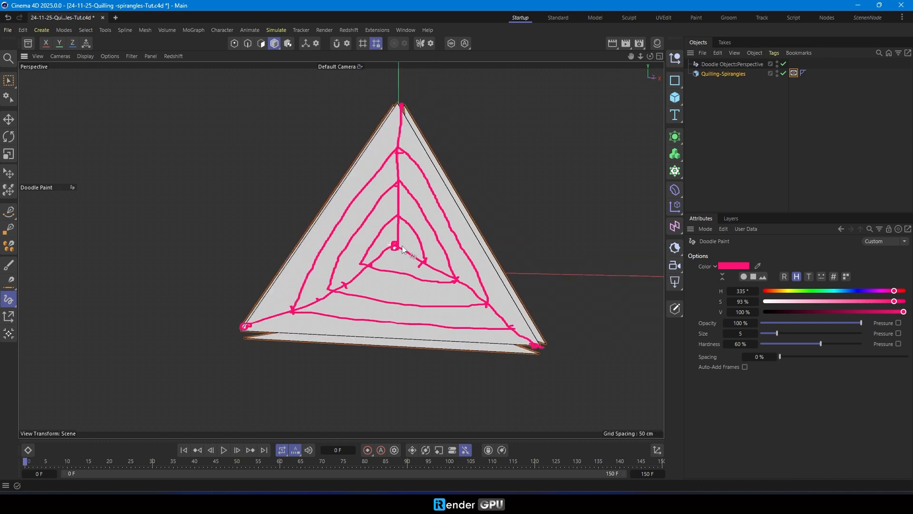
# Delete the doodle object and reopen the Quilling-Spirangles node graph in the ScenenNode layout
pyautogui.click(749, 65)
pyautogui.press('Delete')
pyautogui.click(867, 17)
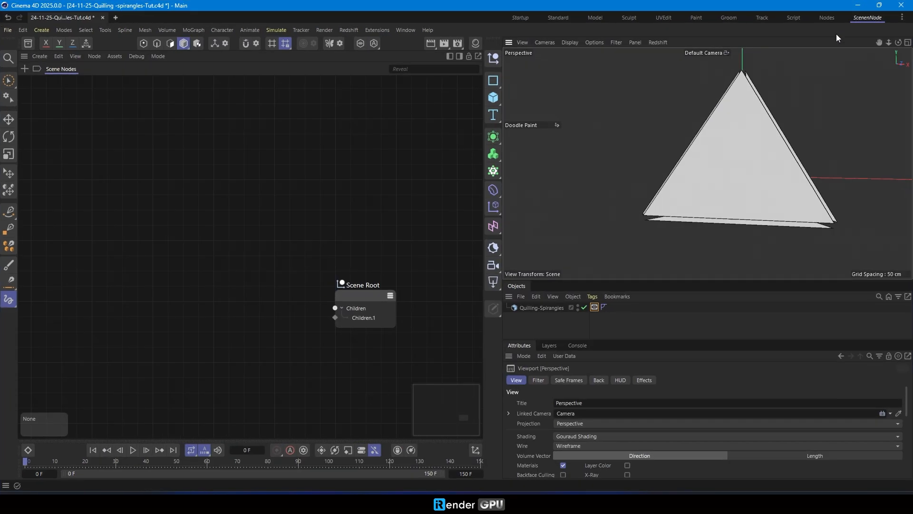
pyautogui.click(542, 308)
pyautogui.scroll(-2, 732, 152)
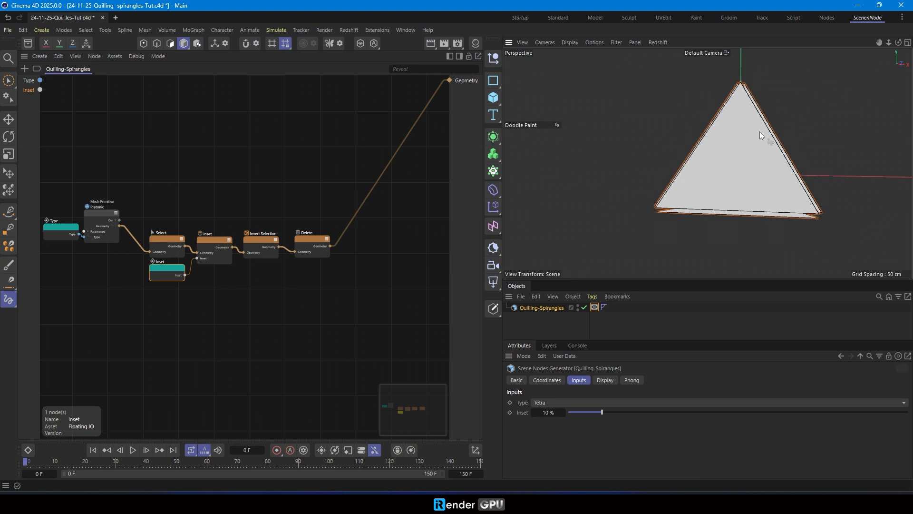
# Add a Polygons Info node below the Delete node and feed it the Delete node's geometry
pyautogui.keyDown('alt'); pyautogui.moveTo(760, 131); pyautogui.dragTo(666, 148); pyautogui.keyUp('alt')
pyautogui.moveTo(360, 266); pyautogui.dragTo(293, 264, button='middle')
pyautogui.scroll(2, 287, 271)
pyautogui.click(284, 274)
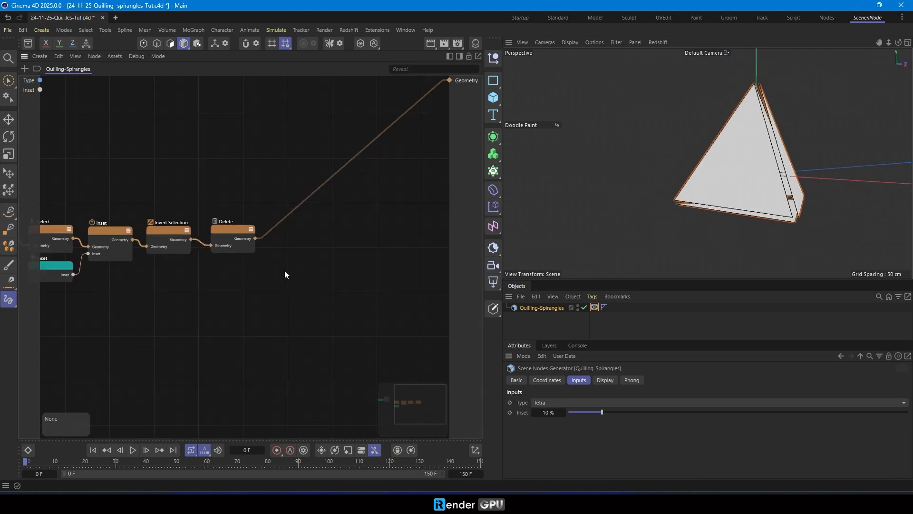
pyautogui.hotkey('shift', 'c')
pyautogui.write('polygon')
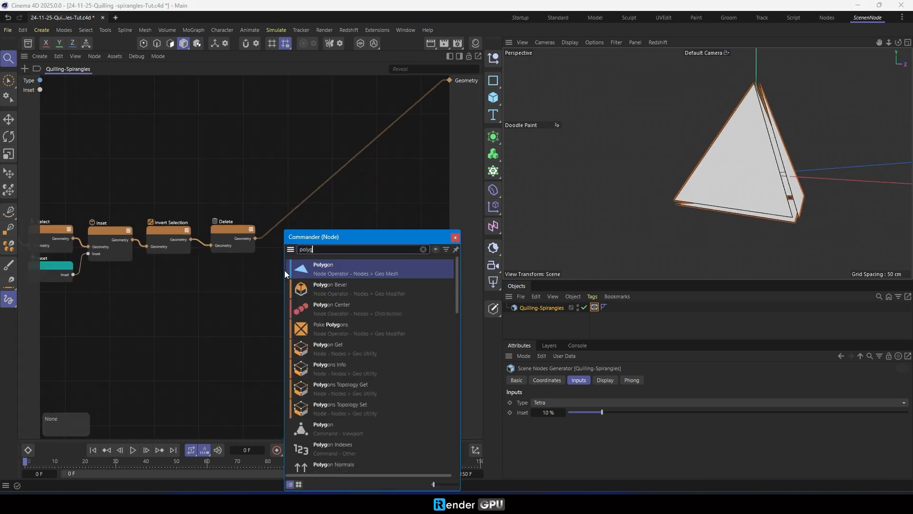
pyautogui.moveTo(307, 369); pyautogui.dragTo(277, 228)
pyautogui.click(455, 238)
pyautogui.moveTo(336, 260); pyautogui.dragTo(251, 253, button='middle')
pyautogui.scroll(2, 250, 254)
pyautogui.moveTo(172, 220); pyautogui.dragTo(223, 240)
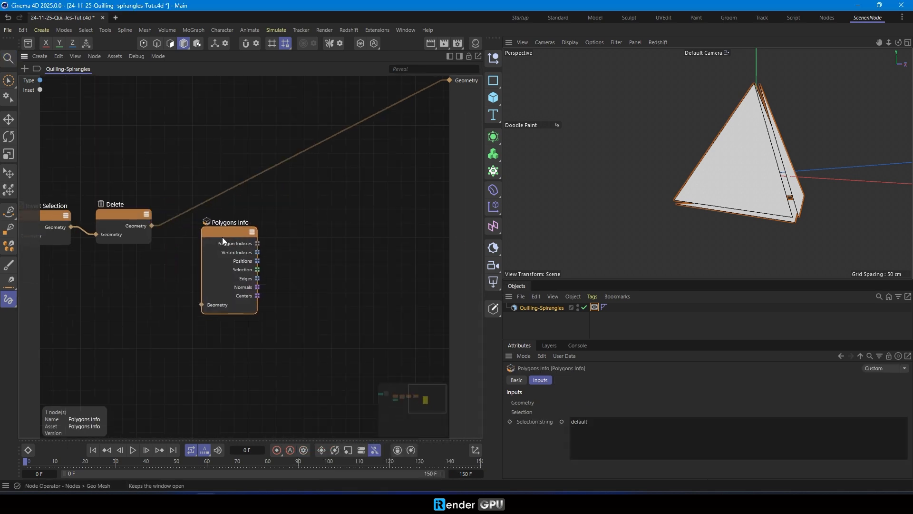
pyautogui.moveTo(174, 266); pyautogui.dragTo(202, 305)
pyautogui.moveTo(245, 229); pyautogui.dragTo(224, 252)
# Add a Select node fed by the Delete node's geometry, with Selection String all, and expose Selection String as a port
pyautogui.click(263, 229)
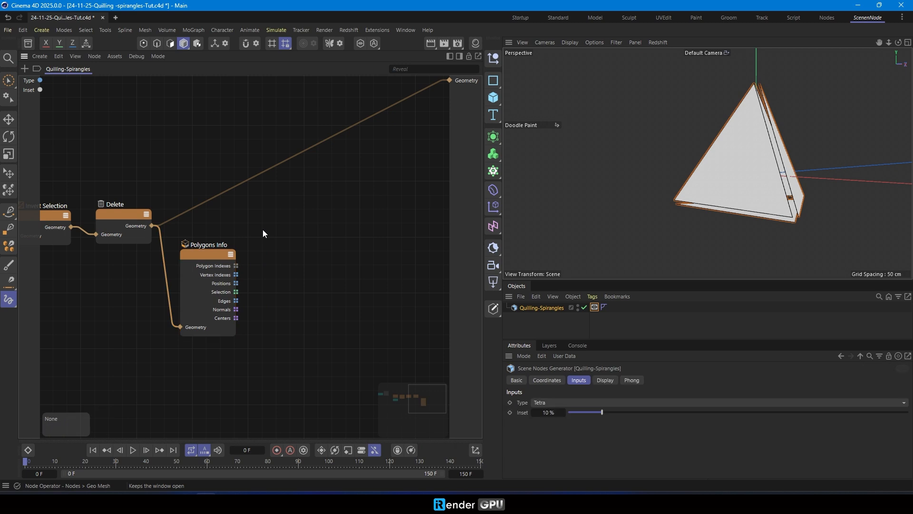
pyautogui.hotkey('shift', 'c')
pyautogui.write('se')
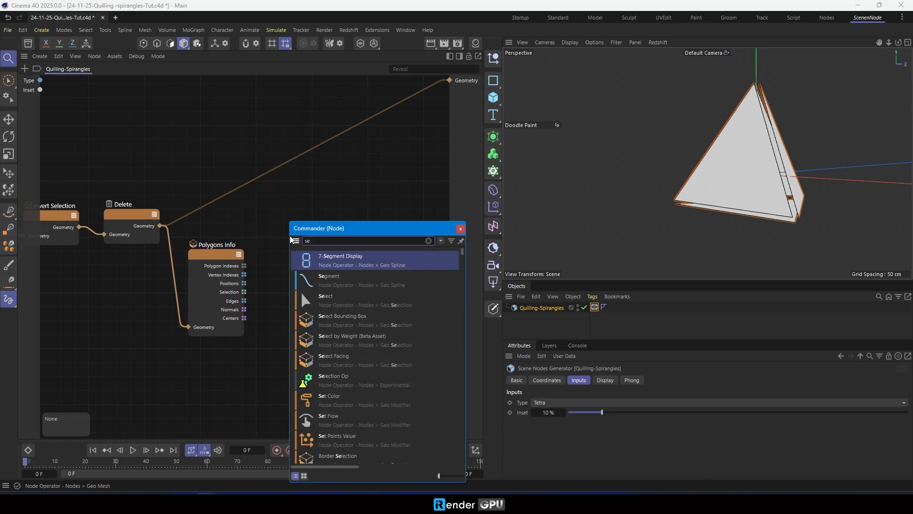
pyautogui.doubleClick(315, 298)
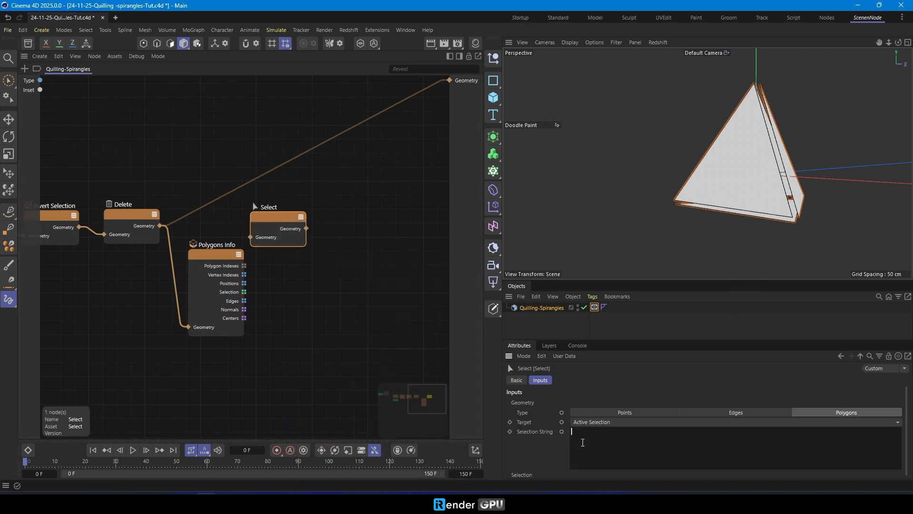
pyautogui.moveTo(161, 227); pyautogui.dragTo(333, 200)
pyautogui.click(562, 432)
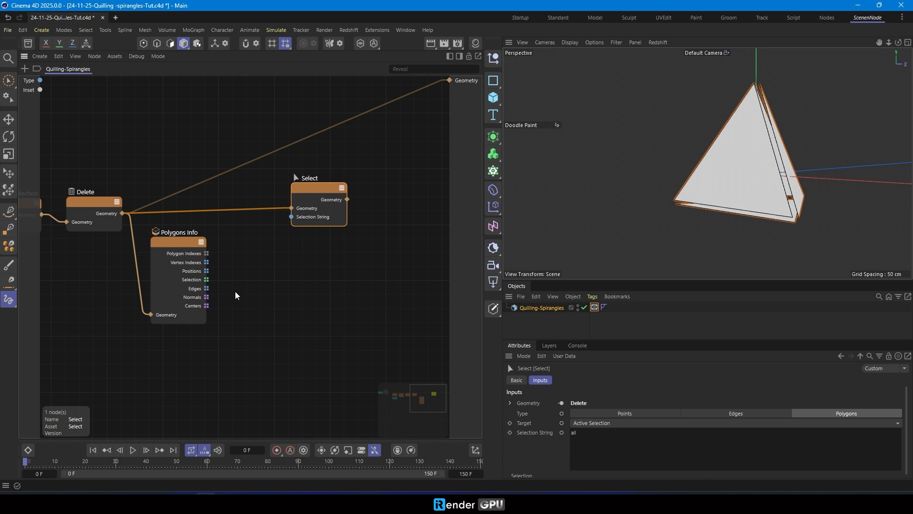
# Add an Iterate Collection node beside the Polygons Info node
pyautogui.click(260, 318)
pyautogui.hotkey('shift', 'c')
pyautogui.write('ite')
pyautogui.moveTo(280, 288); pyautogui.dragTo(218, 285)
pyautogui.click(430, 237)
pyautogui.moveTo(372, 278); pyautogui.dragTo(322, 278, button='middle')
pyautogui.moveTo(196, 287); pyautogui.dragTo(209, 291)
pyautogui.scroll(2, 162, 300)
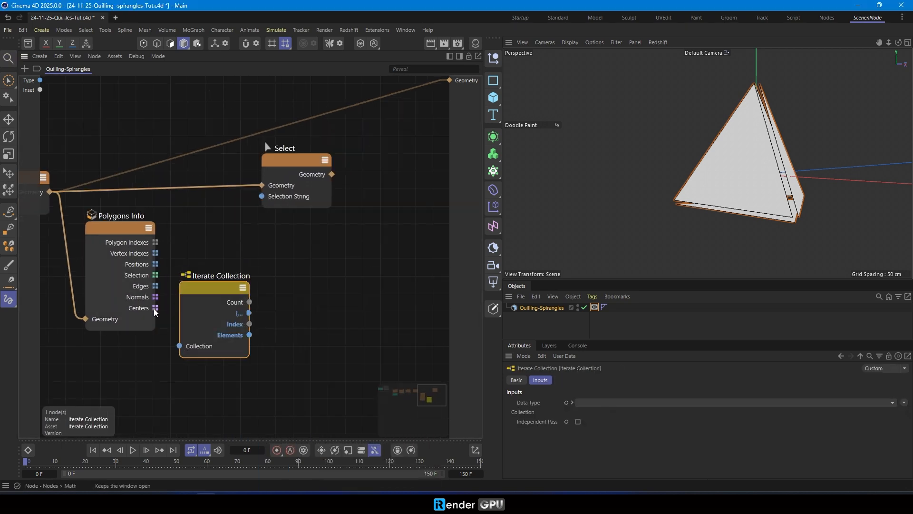
# Connect Polygons Info's Centers to Iterate Collection's Collection and its Index output to the Select node's Selection String
pyautogui.moveTo(181, 349); pyautogui.dragTo(180, 347)
pyautogui.moveTo(247, 322); pyautogui.dragTo(267, 201)
pyautogui.moveTo(301, 161)
pyautogui.mouseDown()
pyautogui.moveTo(301, 177)
pyautogui.moveTo(300, 169)
pyautogui.mouseUp()
# Add an Invert Selection node connected after the new Select node
pyautogui.click(296, 258)
pyautogui.moveTo(296, 259); pyautogui.dragTo(215, 279, button='middle')
pyautogui.scroll(-3, 215, 280)
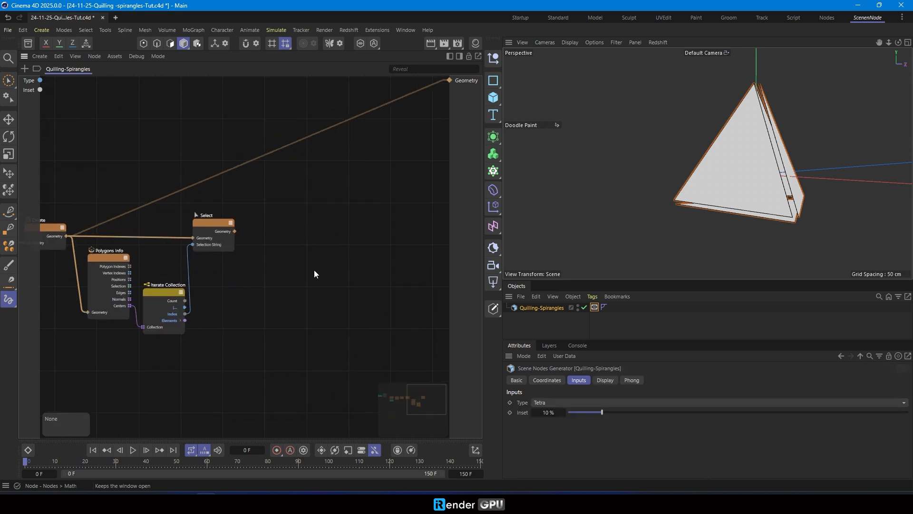
pyautogui.scroll(3, 260, 228)
pyautogui.click(187, 226)
pyautogui.hotkey('shift', 'c')
pyautogui.write('inv')
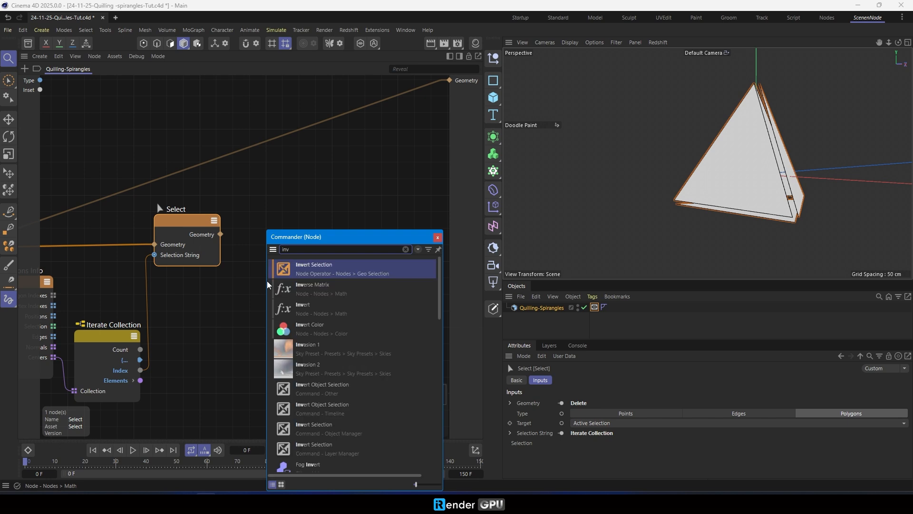
pyautogui.press('Return')
# Add a Delete node after the new Invert Selection node and connect its geometry to the graph's Geometry output
pyautogui.click(367, 265)
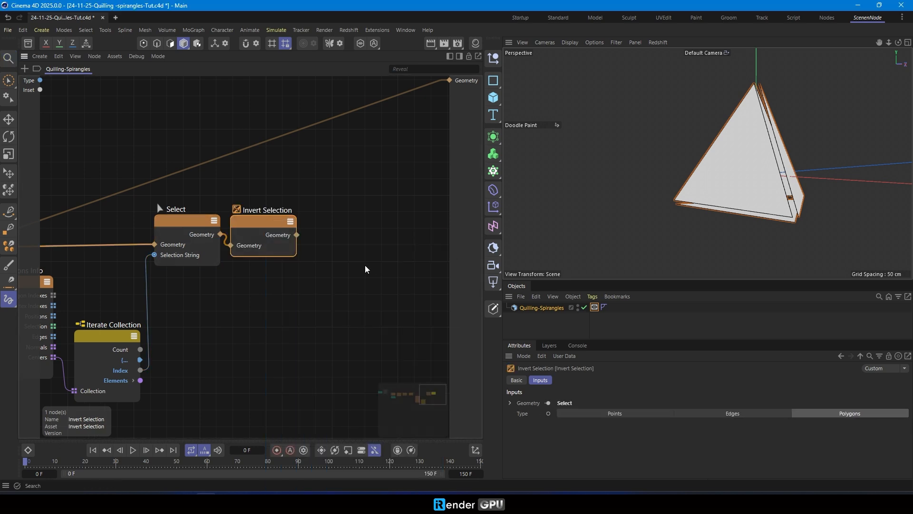
pyautogui.hotkey('shift', 'c')
pyautogui.write('de')
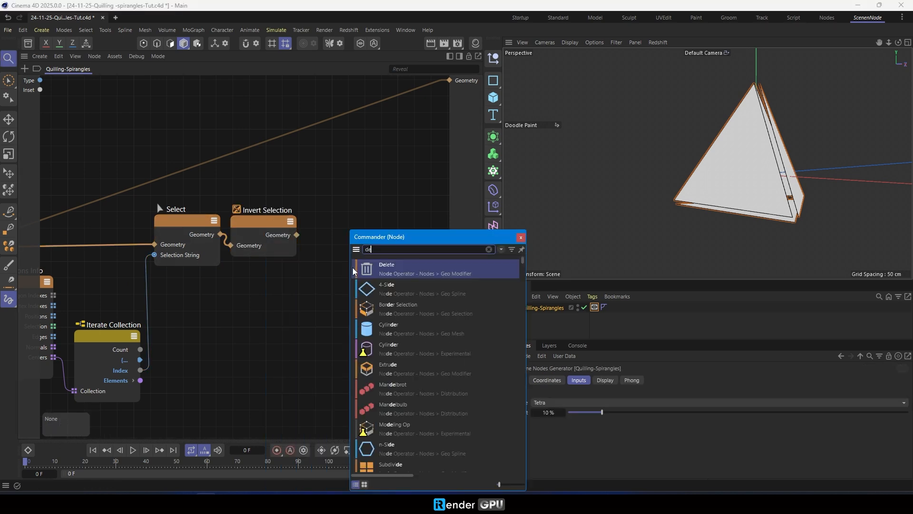
pyautogui.press('Return')
pyautogui.moveTo(297, 234); pyautogui.dragTo(312, 239)
pyautogui.moveTo(375, 229); pyautogui.dragTo(460, 81)
# Group all nodes after the Platonic node in a scaffold named Split Polygon and color it light red
pyautogui.press('h')
pyautogui.moveTo(101, 213); pyautogui.dragTo(395, 329)
pyautogui.hotkey('alt', 's')
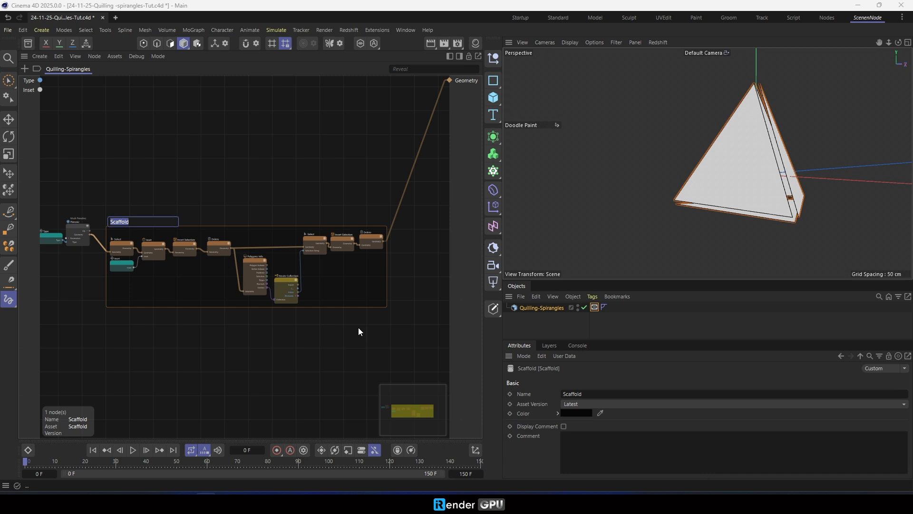
pyautogui.write('Split Polygon')
pyautogui.press('Return')
pyautogui.rightClick(166, 294)
pyautogui.moveTo(223, 437)
pyautogui.click(318, 410)
# Arrange the nodes inside the Split Polygon scaffold into a compact, aligned layout
pyautogui.scroll(5, 147, 278)
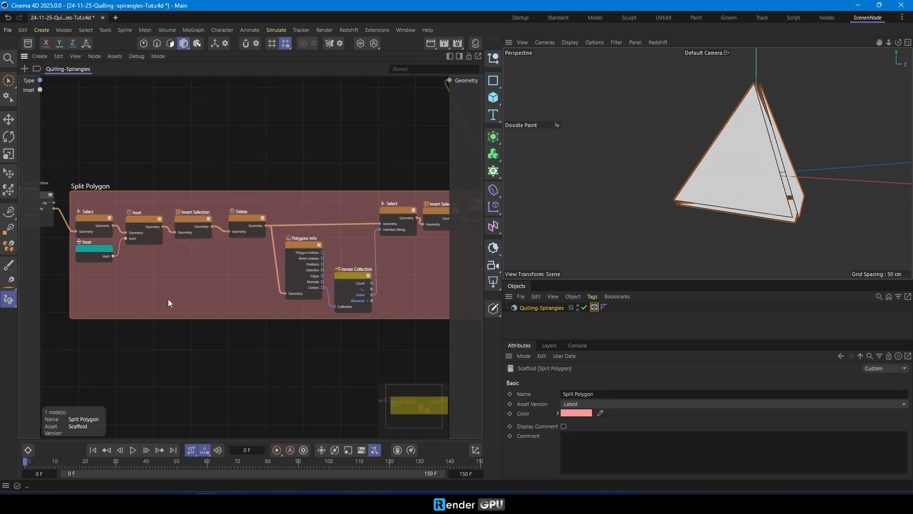
pyautogui.moveTo(80, 224); pyautogui.dragTo(80, 218)
pyautogui.moveTo(71, 256); pyautogui.dragTo(70, 253)
pyautogui.moveTo(135, 222); pyautogui.dragTo(135, 218)
pyautogui.moveTo(198, 217); pyautogui.dragTo(192, 216)
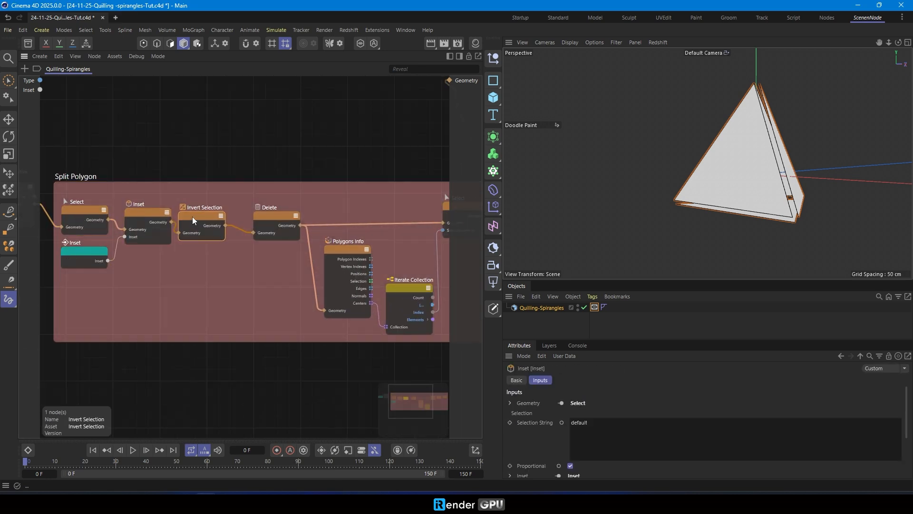
pyautogui.moveTo(279, 228); pyautogui.dragTo(265, 226)
pyautogui.moveTo(352, 249); pyautogui.dragTo(332, 251)
pyautogui.moveTo(378, 275); pyautogui.dragTo(374, 270)
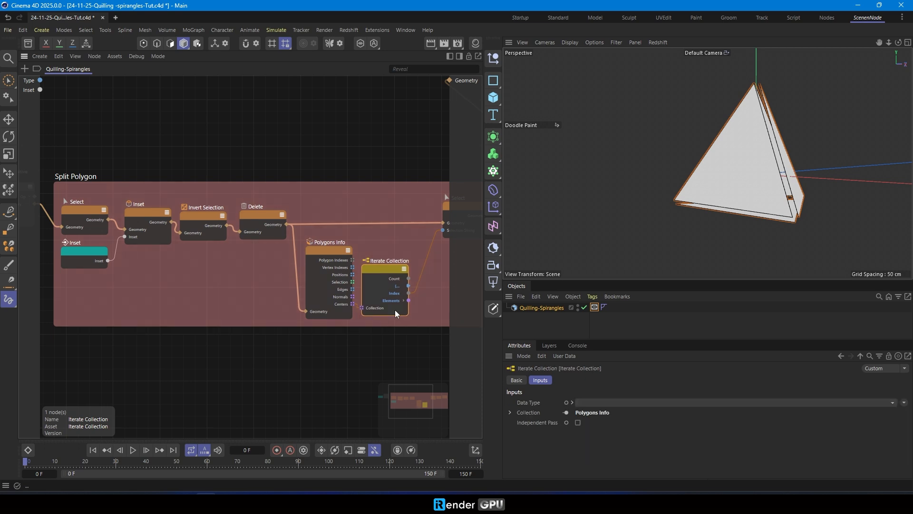
pyautogui.moveTo(392, 317); pyautogui.dragTo(219, 332, button='middle')
pyautogui.moveTo(286, 225); pyautogui.dragTo(262, 229)
pyautogui.moveTo(343, 225); pyautogui.dragTo(324, 231)
pyautogui.moveTo(400, 219); pyautogui.dragTo(386, 225)
# Add a Polygons Info node outside the Split Polygon scaffold, fed by the scaffold's last Delete node
pyautogui.moveTo(427, 278); pyautogui.dragTo(157, 282, button='middle')
pyautogui.scroll(-2, 315, 269)
pyautogui.scroll(1, 658, 178)
pyautogui.keyDown('alt'); pyautogui.moveTo(658, 178); pyautogui.dragTo(766, 172); pyautogui.keyUp('alt')
pyautogui.click(195, 350)
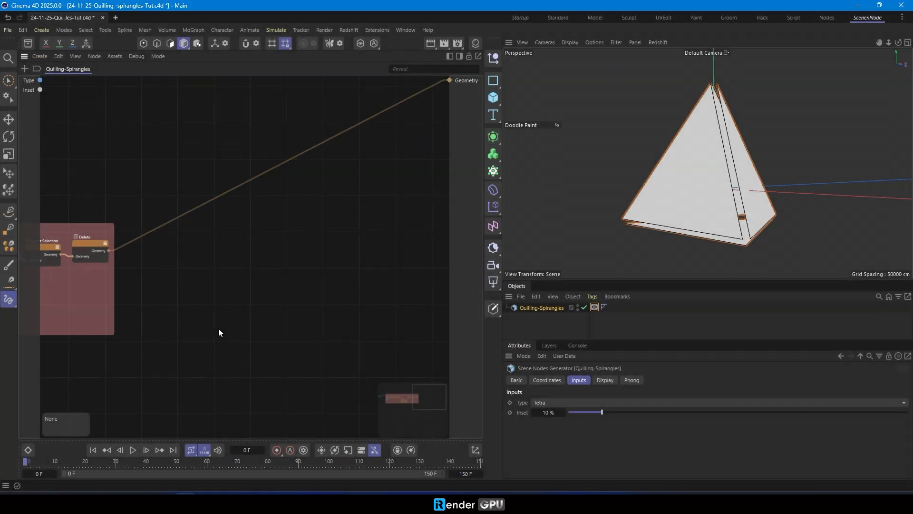
pyautogui.hotkey('shift', 'c')
pyautogui.write('polygo')
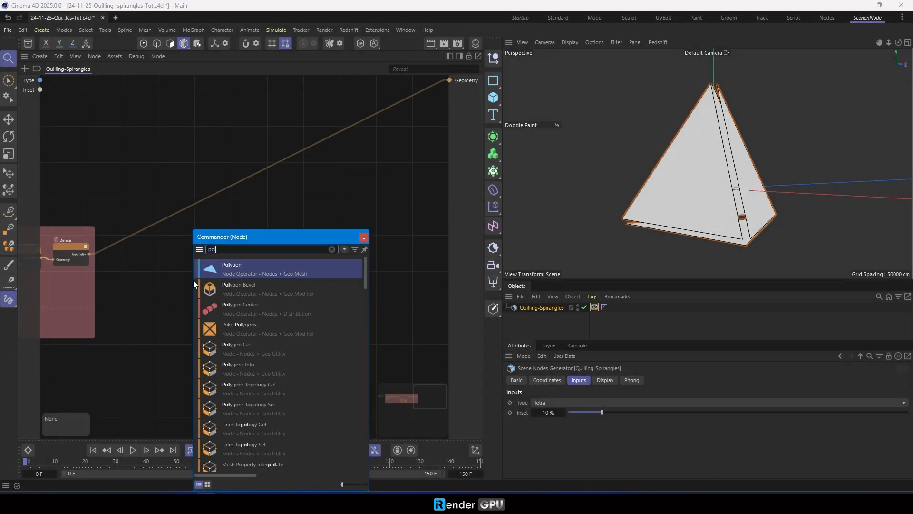
pyautogui.moveTo(238, 369); pyautogui.dragTo(163, 257)
pyautogui.click(363, 238)
pyautogui.scroll(2, 176, 250)
pyautogui.moveTo(66, 253); pyautogui.dragTo(161, 310)
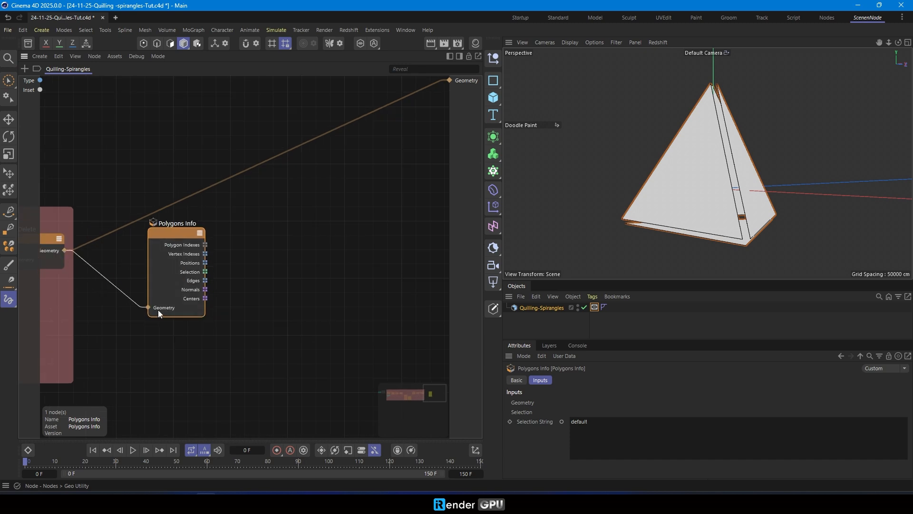
pyautogui.moveTo(171, 234); pyautogui.dragTo(147, 242)
# Add a Get Element node and connect the new Polygons Info node's Centers to its Array input
pyautogui.click(232, 283)
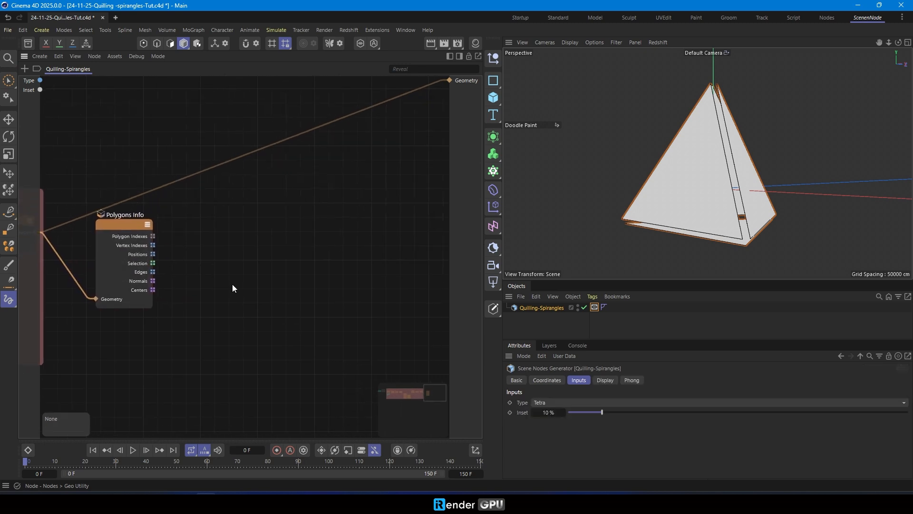
pyautogui.keyDown('alt'); pyautogui.moveTo(232, 284); pyautogui.dragTo(216, 277, button='middle'); pyautogui.keyUp('alt')
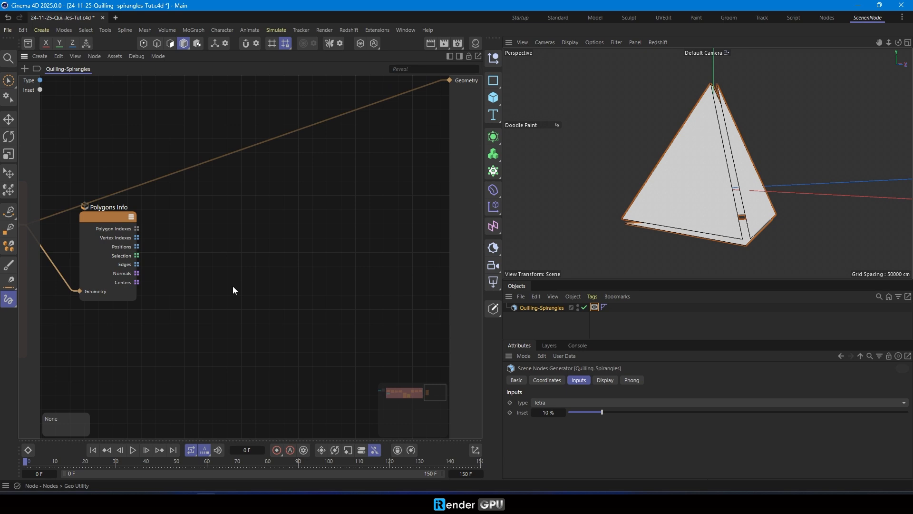
pyautogui.hotkey('shift', 'c')
pyautogui.write('get')
pyautogui.press('Down')
pyautogui.press('Down')
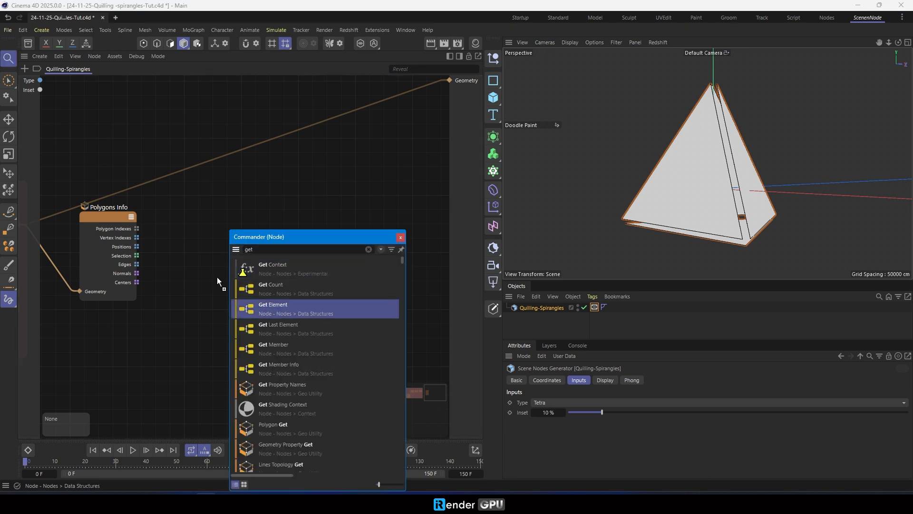
pyautogui.press('Return')
pyautogui.moveTo(159, 293); pyautogui.dragTo(198, 306)
# Add an Iterate Collection node below Get Element and connect Polygons Info's Normals to its Collection input
pyautogui.keyDown('alt'); pyautogui.moveTo(184, 392); pyautogui.dragTo(185, 295, button='middle'); pyautogui.keyUp('alt')
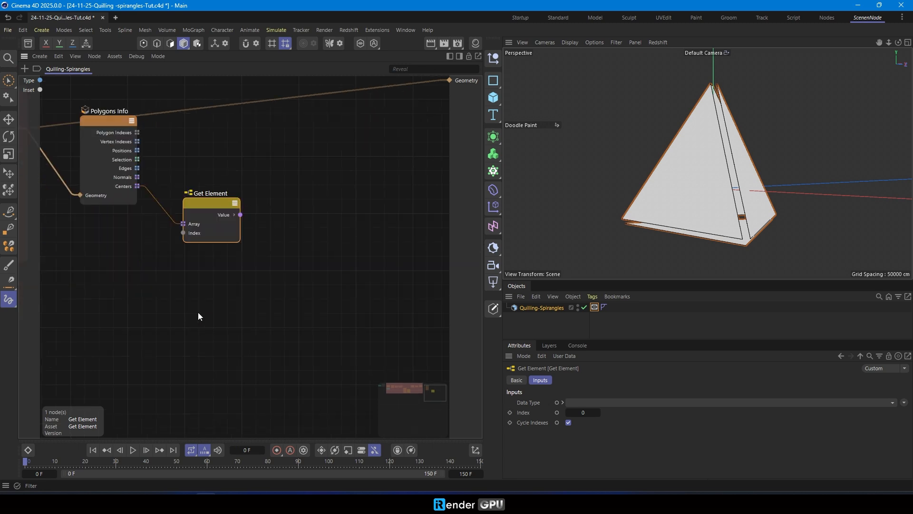
pyautogui.hotkey('shift', 'c')
pyautogui.write('ite')
pyautogui.press('Down')
pyautogui.moveTo(193, 277); pyautogui.dragTo(191, 279)
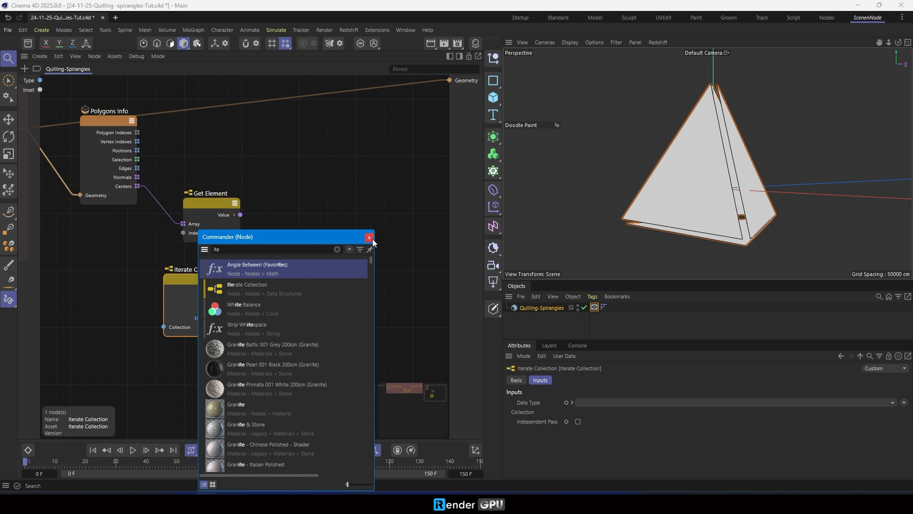
pyautogui.click(370, 237)
pyautogui.moveTo(137, 177); pyautogui.dragTo(181, 325)
pyautogui.moveTo(210, 273); pyautogui.dragTo(206, 281)
# Add a Scale node with Vector data type and connect Iterate Collection's Elements to its Input 1
pyautogui.click(269, 288)
pyautogui.moveTo(301, 275); pyautogui.dragTo(264, 287, button='middle')
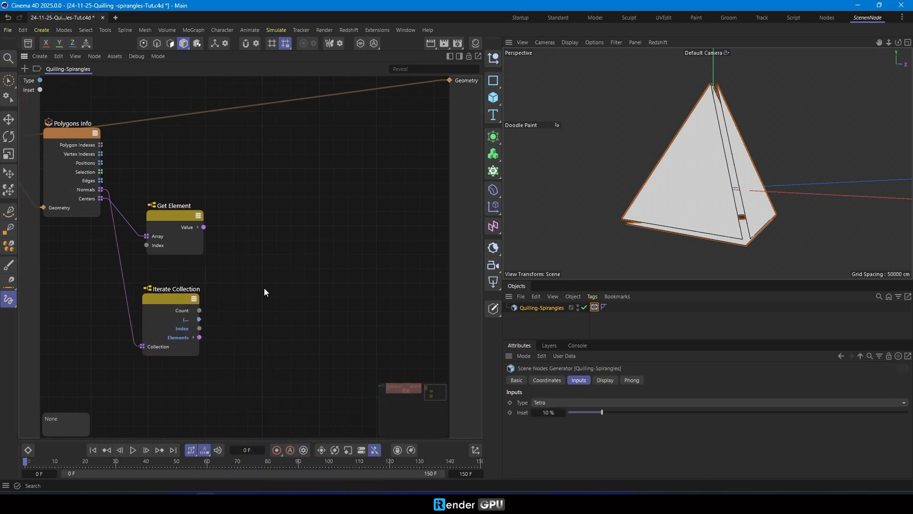
pyautogui.hotkey('shift', 'c')
pyautogui.write('sca')
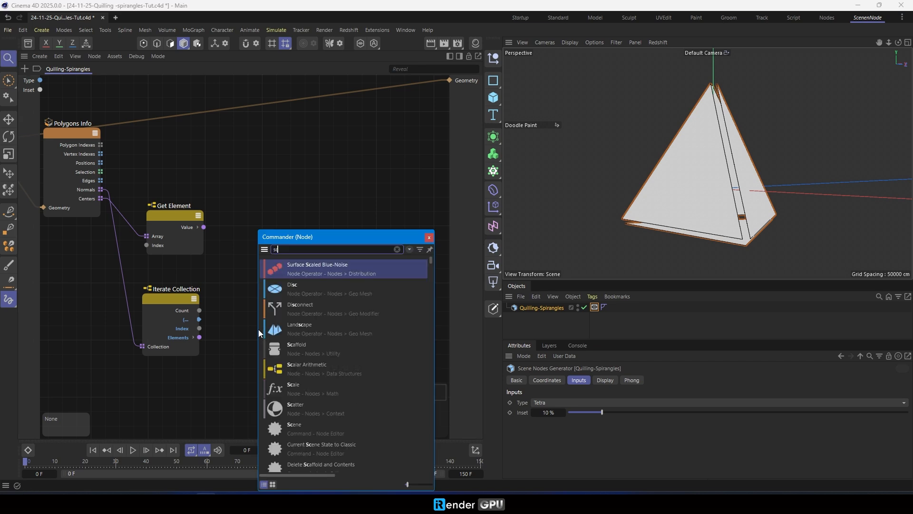
pyautogui.doubleClick(326, 307)
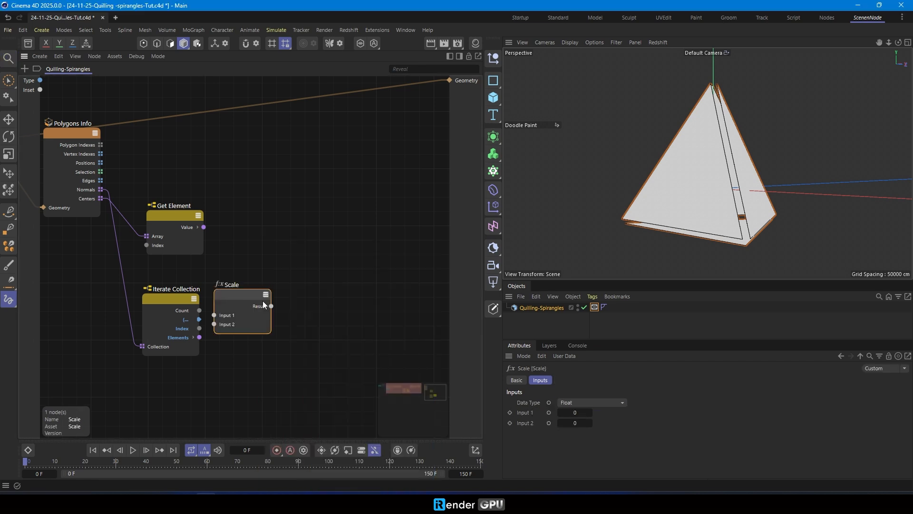
pyautogui.moveTo(268, 300); pyautogui.dragTo(288, 301)
pyautogui.click(606, 403)
pyautogui.click(595, 469)
pyautogui.moveTo(200, 337); pyautogui.dragTo(222, 380)
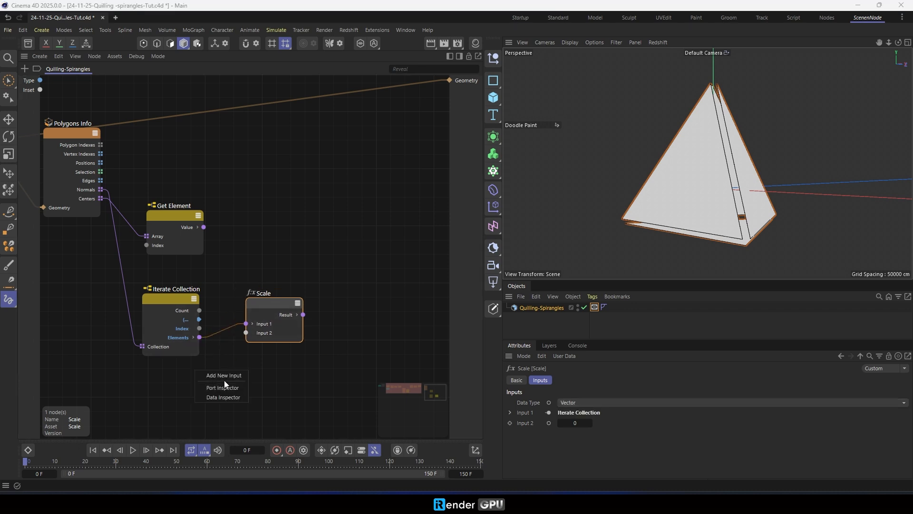
# Expose the Scale node's Input 2 as a graph input named Normal Scale, with its node below Iterate Collection
pyautogui.click(226, 376)
pyautogui.moveTo(33, 99); pyautogui.dragTo(155, 379)
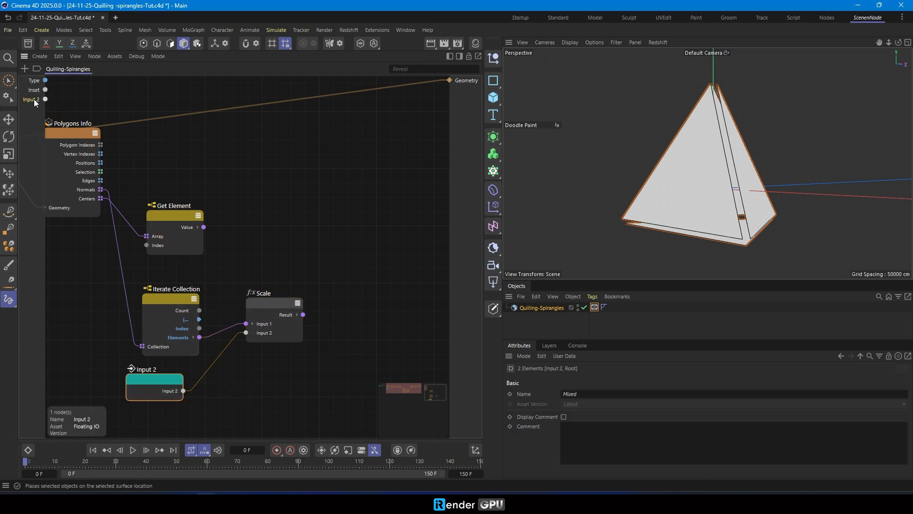
pyautogui.doubleClick(35, 99)
pyautogui.write('Normal Scale')
pyautogui.press('Return')
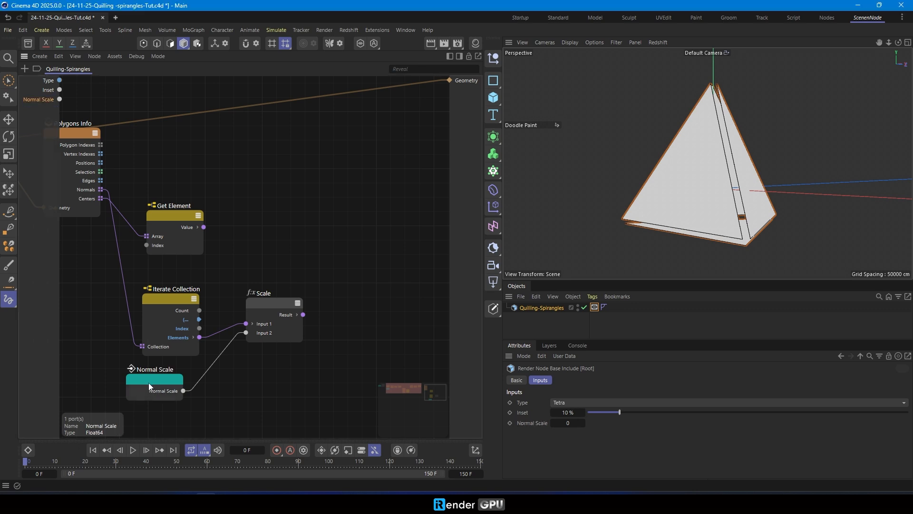
pyautogui.moveTo(147, 382); pyautogui.dragTo(157, 386)
# Add an Arithmetic Add node with Vector data type, summing Get Element's Value and the Scale node's Result
pyautogui.hotkey('shift', 'c')
pyautogui.write('ari')
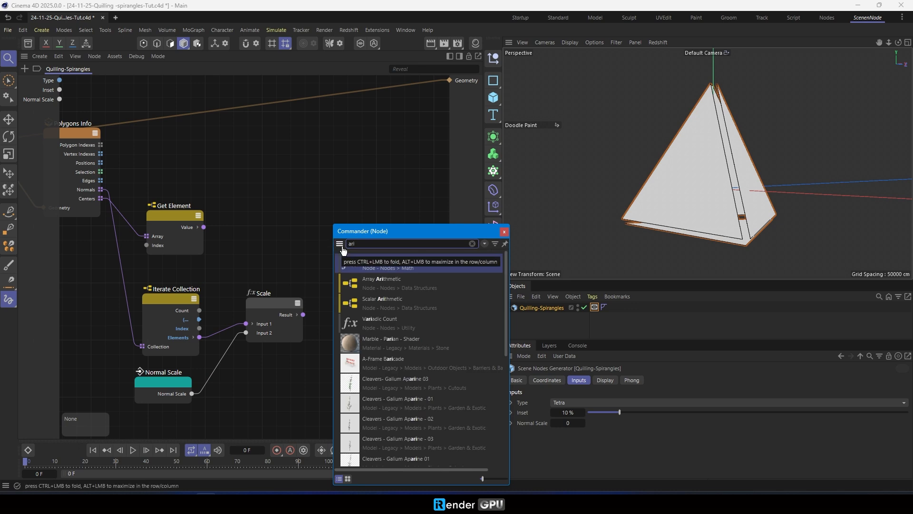
pyautogui.press('Return')
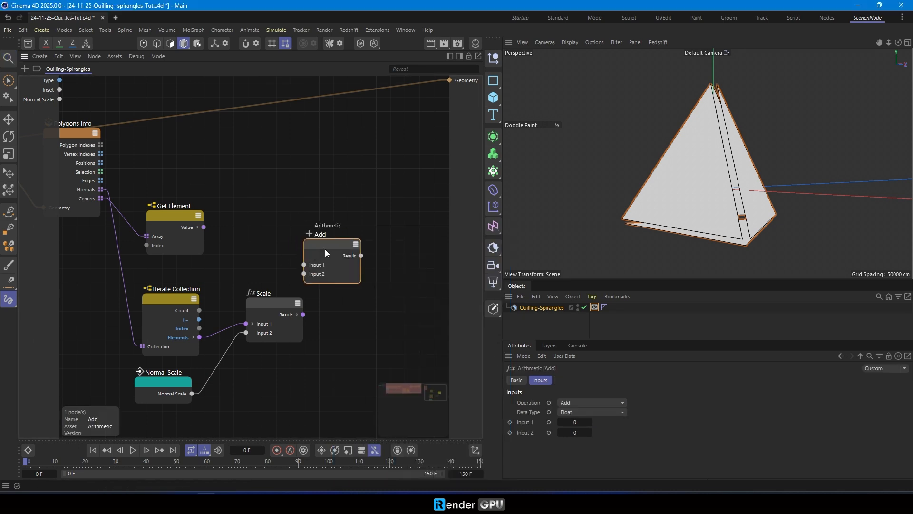
pyautogui.click(588, 412)
pyautogui.click(587, 391)
pyautogui.moveTo(315, 251); pyautogui.dragTo(340, 253)
pyautogui.moveTo(204, 227); pyautogui.dragTo(328, 267)
pyautogui.moveTo(303, 314); pyautogui.dragTo(329, 276)
# Move the Scale, Get Element and Add nodes into a tighter layout
pyautogui.moveTo(265, 310); pyautogui.dragTo(254, 323)
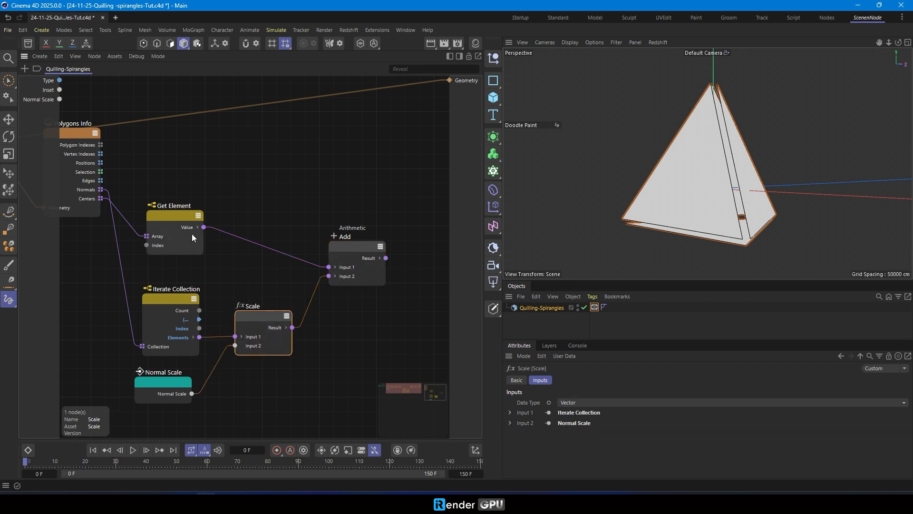
pyautogui.moveTo(192, 233); pyautogui.dragTo(188, 251)
pyautogui.moveTo(366, 246); pyautogui.dragTo(346, 258)
# Add an Iterate Collection node above Get Element and connect Polygons Info's Positions to its Collection
pyautogui.moveTo(350, 313); pyautogui.dragTo(296, 344, button='middle')
pyautogui.scroll(-2, 291, 328)
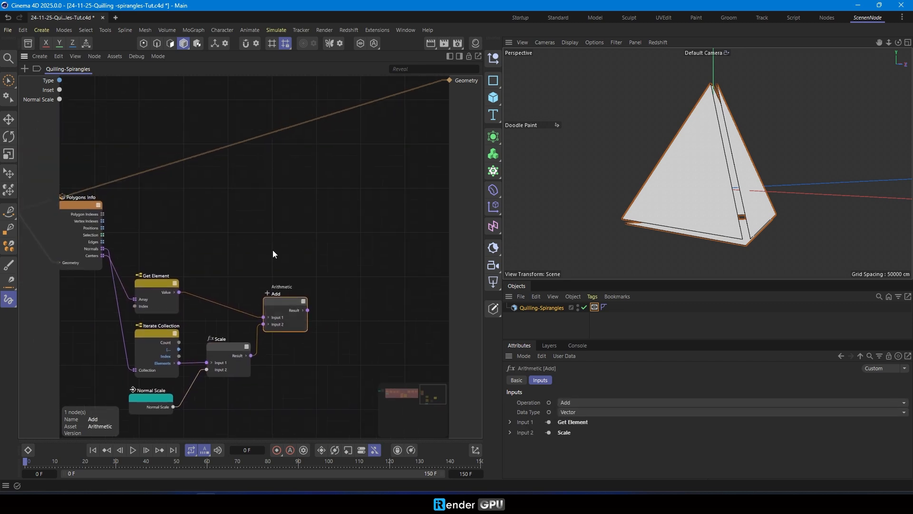
pyautogui.hotkey('shift', 'c')
pyautogui.write('ite')
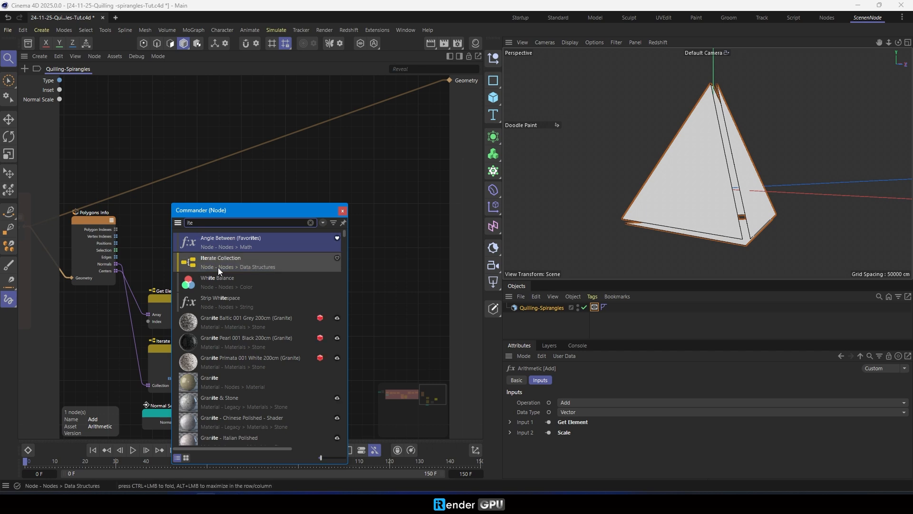
pyautogui.doubleClick(218, 267)
pyautogui.scroll(2, 182, 204)
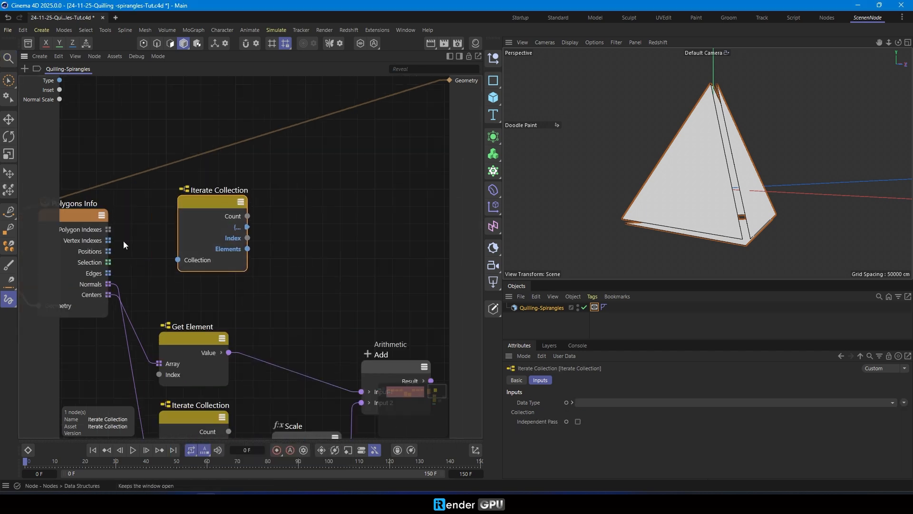
pyautogui.moveTo(176, 260); pyautogui.dragTo(176, 260)
pyautogui.moveTo(206, 205); pyautogui.dragTo(196, 203)
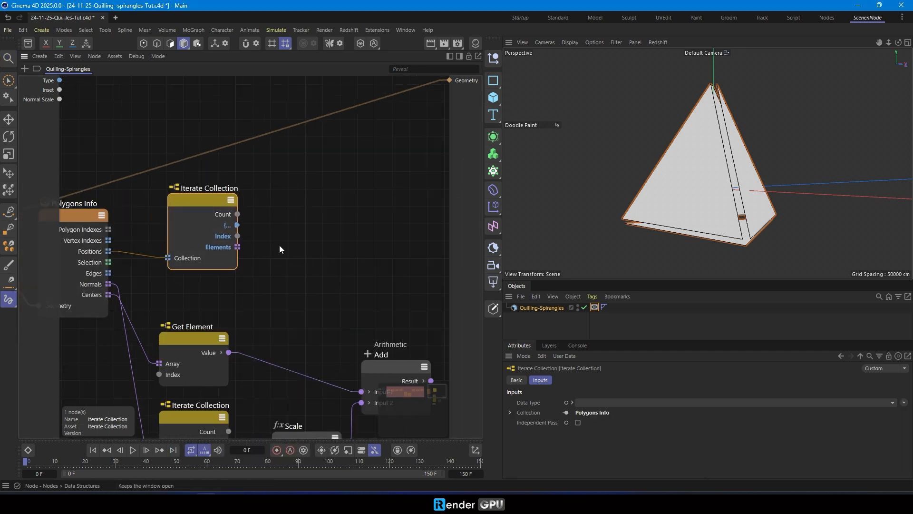
# Add a second Iterate Collection node beside the new one and feed its Collection from the first one's Elements
pyautogui.moveTo(282, 242); pyautogui.dragTo(253, 240, button='middle')
pyautogui.hotkey('shift', 'c')
pyautogui.doubleClick(301, 268)
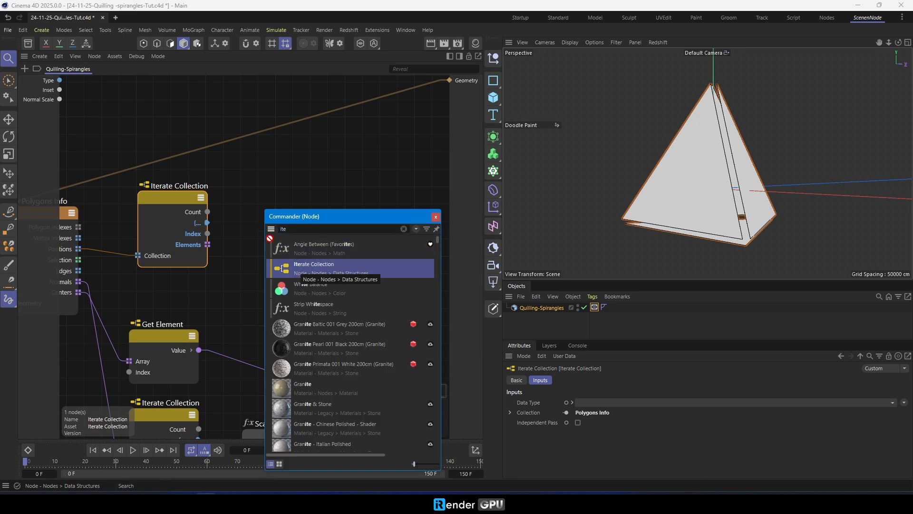
pyautogui.click(436, 217)
pyautogui.moveTo(249, 214); pyautogui.dragTo(269, 196)
pyautogui.moveTo(208, 244); pyautogui.dragTo(243, 250)
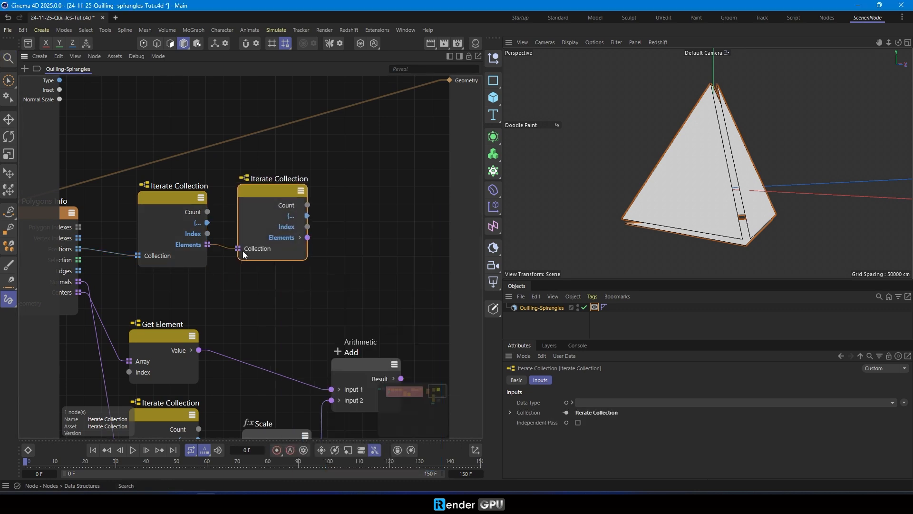
pyautogui.moveTo(265, 194); pyautogui.dragTo(260, 202)
# Duplicate the Add node as Subtract, with Add's Result in Input 1 and the second Iterate Collection's Elements in Input 2
pyautogui.scroll(-3, 274, 267)
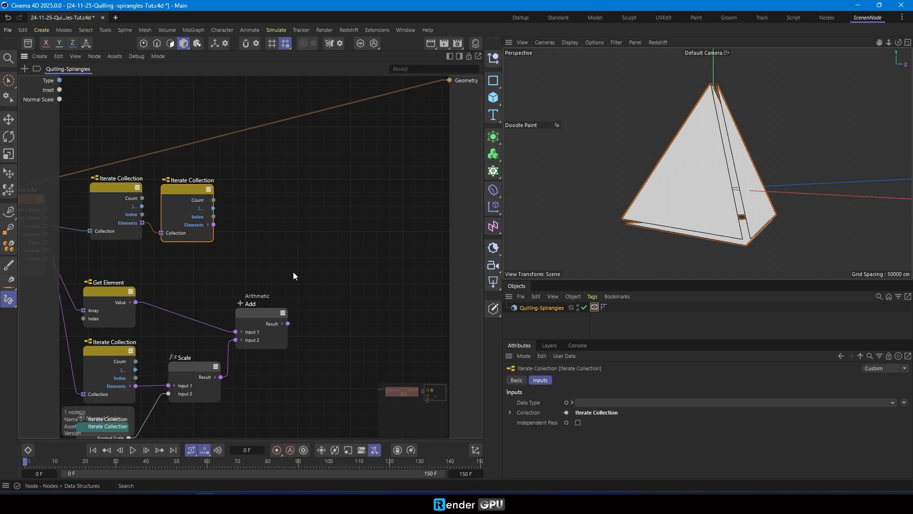
pyautogui.keyDown('ctrl'); pyautogui.moveTo(259, 318); pyautogui.dragTo(344, 241); pyautogui.keyUp('ctrl')
pyautogui.click(590, 402)
pyautogui.click(590, 426)
pyautogui.moveTo(288, 323); pyautogui.dragTo(317, 263)
pyautogui.moveTo(341, 236); pyautogui.dragTo(331, 259)
pyautogui.moveTo(331, 258); pyautogui.dragTo(373, 179, button='middle')
# Add a Range node and place it below the Subtract node
pyautogui.moveTo(246, 396); pyautogui.dragTo(216, 382, button='middle')
pyautogui.doubleClick(301, 365)
pyautogui.write('range')
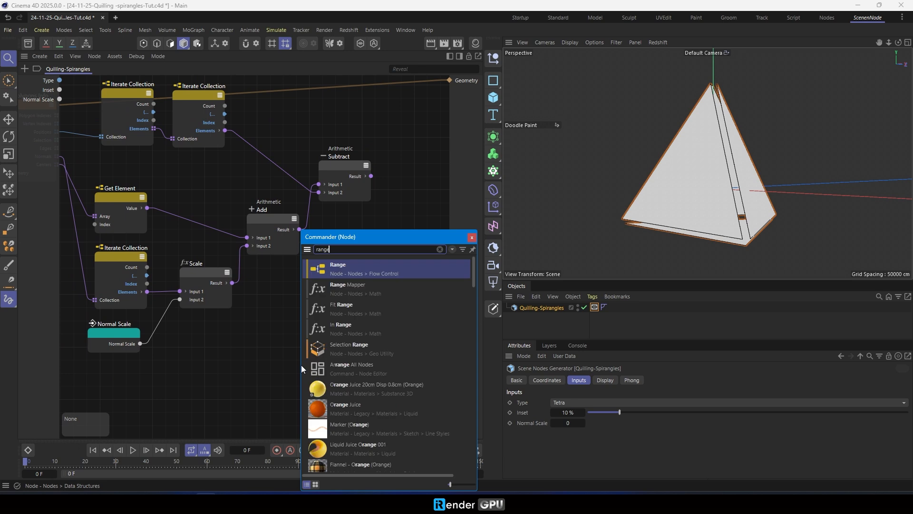
pyautogui.press('Return')
pyautogui.click(469, 237)
pyautogui.moveTo(273, 320); pyautogui.dragTo(338, 301)
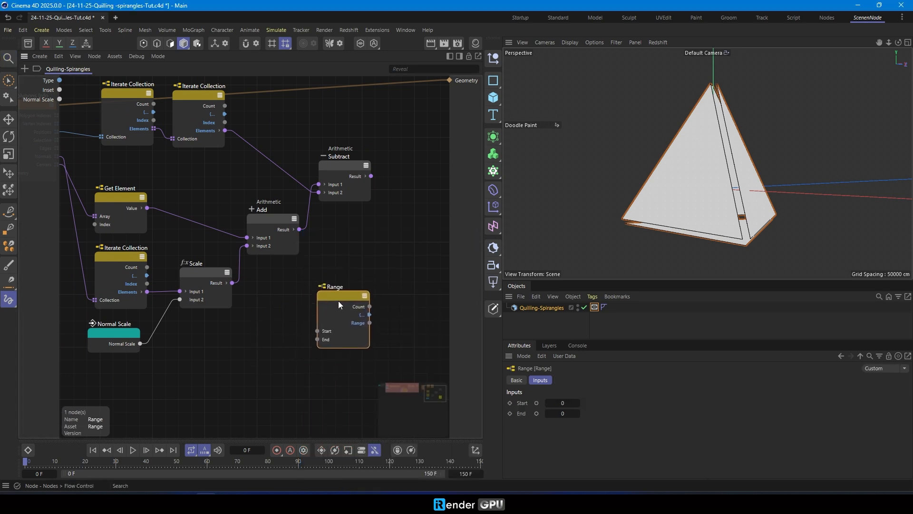
# Expose the Range node's End as a graph input named Loop, with its node beside Range
pyautogui.moveTo(317, 340); pyautogui.dragTo(49, 110)
pyautogui.write('Loop')
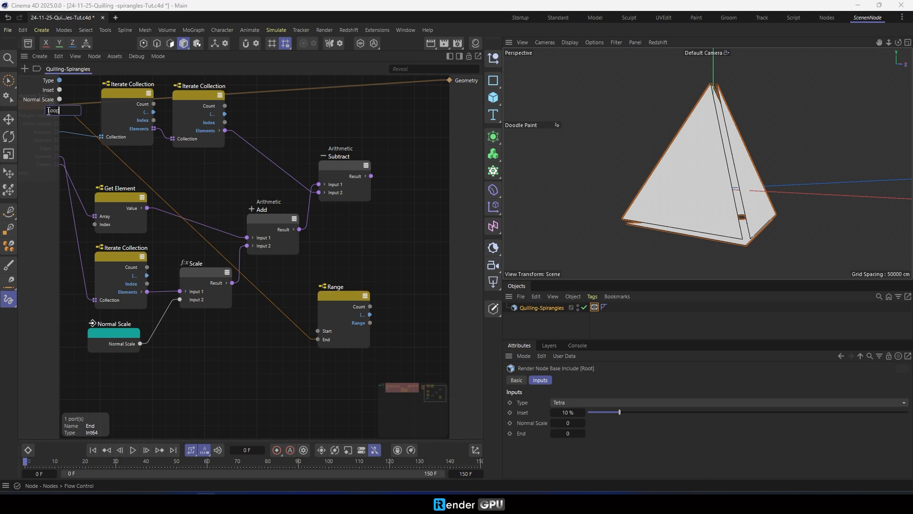
pyautogui.press('Return')
pyautogui.moveTo(159, 181); pyautogui.dragTo(274, 339)
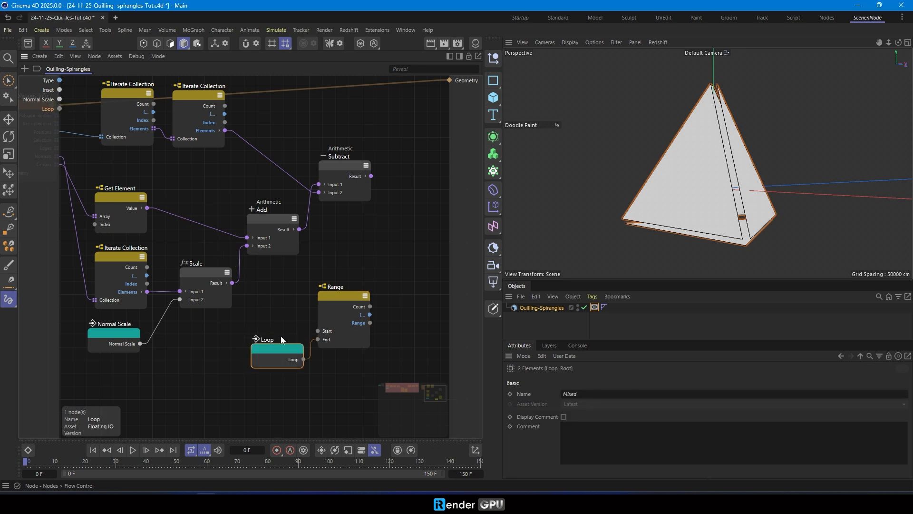
pyautogui.moveTo(346, 295); pyautogui.dragTo(349, 296)
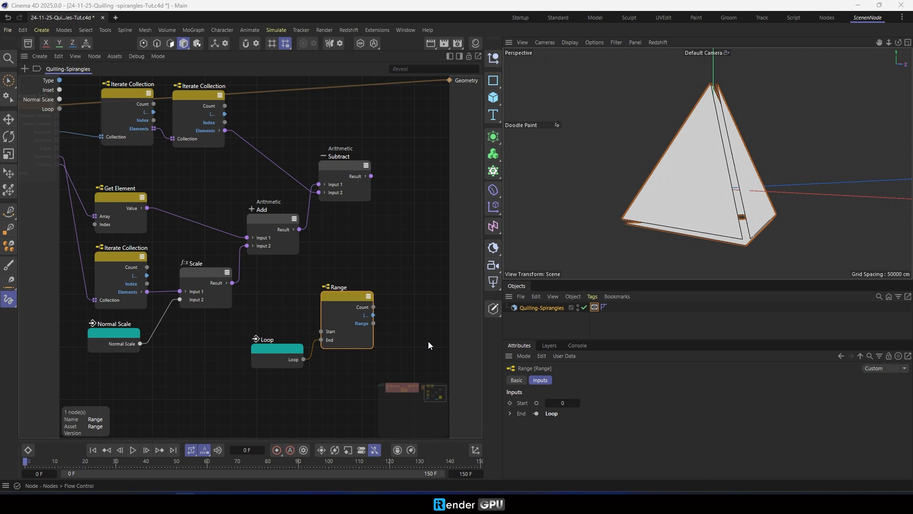
# Set the generator's Loop value to 8
pyautogui.moveTo(428, 341); pyautogui.dragTo(341, 331, button='middle')
pyautogui.click(526, 338)
pyautogui.click(573, 434)
pyautogui.write('8')
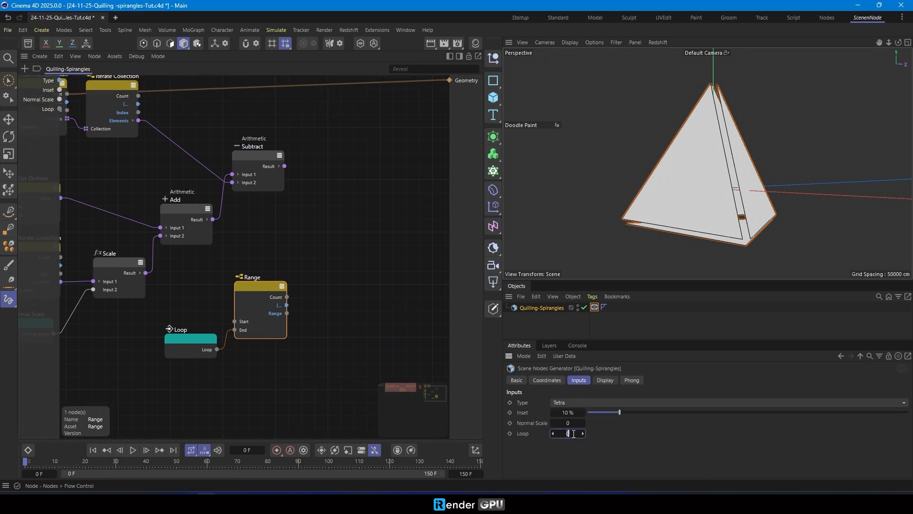
pyautogui.click(306, 312)
# Duplicate the Subtract node with Int data type and 1 in Input 2, and connect Range's Count to Input 2
pyautogui.moveTo(364, 287); pyautogui.dragTo(309, 308, button='middle')
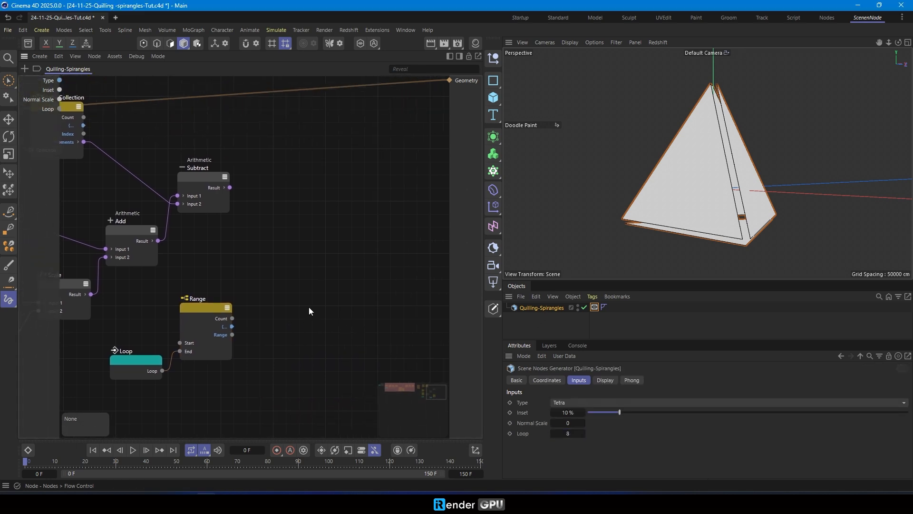
pyautogui.keyDown('ctrl'); pyautogui.moveTo(196, 178); pyautogui.dragTo(286, 352); pyautogui.keyUp('ctrl')
pyautogui.click(578, 412)
pyautogui.click(592, 350)
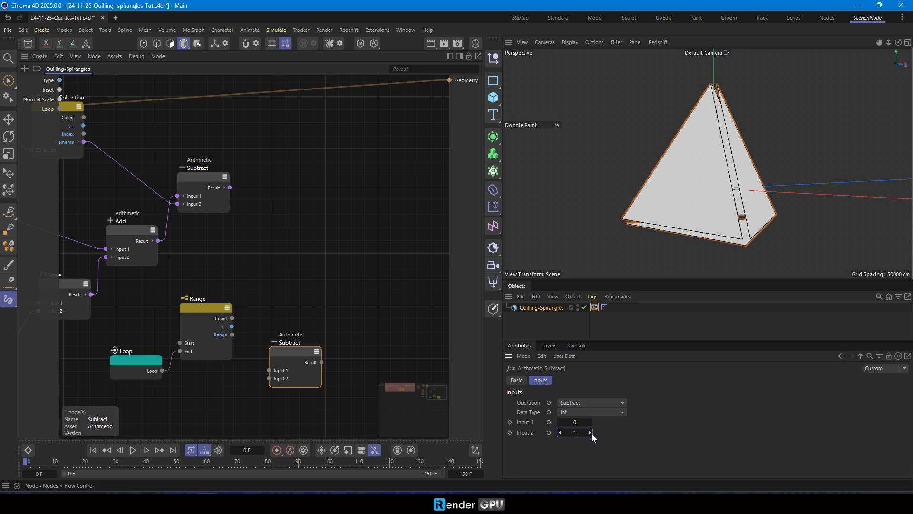
pyautogui.moveTo(233, 319); pyautogui.dragTo(339, 327)
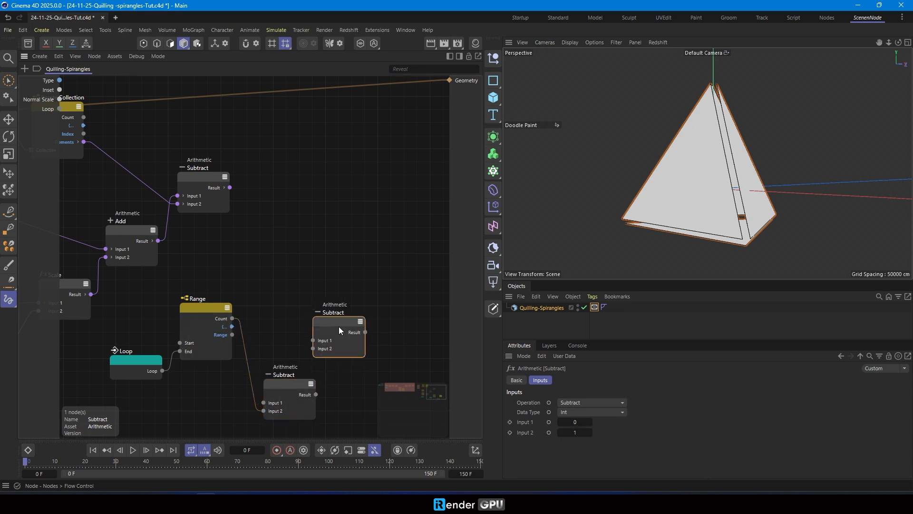
# Turn the next Subtract copy into a Float Divide, with Range's Range in Input 1 and the Int Subtract's Result in Input 2
pyautogui.click(601, 401)
pyautogui.click(593, 381)
pyautogui.click(592, 412)
pyautogui.click(602, 444)
pyautogui.moveTo(336, 325); pyautogui.dragTo(354, 329)
pyautogui.click(332, 365)
pyautogui.moveTo(232, 335); pyautogui.dragTo(341, 326)
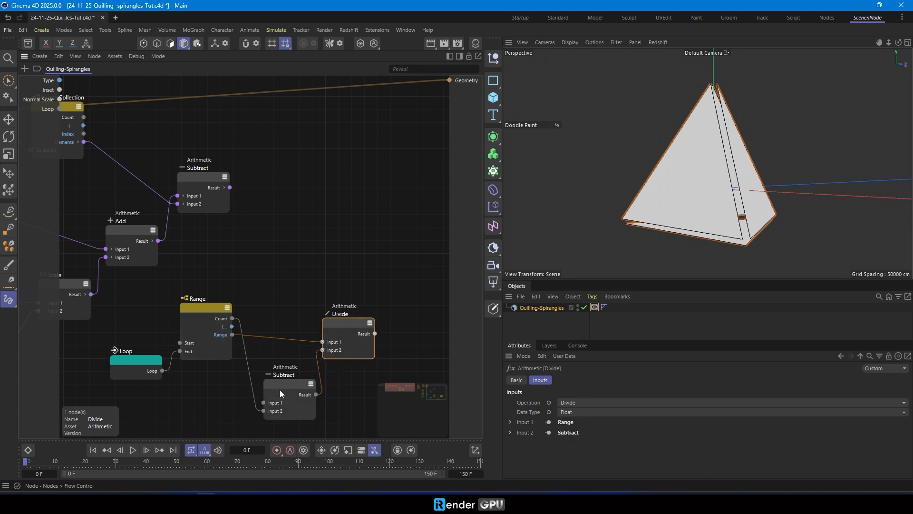
pyautogui.moveTo(280, 389); pyautogui.dragTo(271, 392)
# Duplicate the Scale node, feeding Input 1 from the Vector Subtract's Result and Input 2 from Divide's Result
pyautogui.moveTo(336, 287); pyautogui.dragTo(386, 281, button='middle')
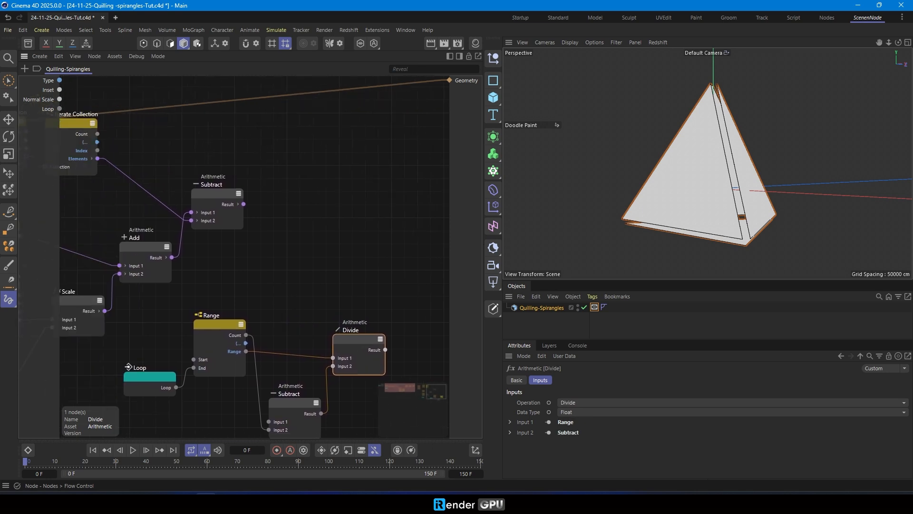
pyautogui.scroll(-2, 245, 278)
pyautogui.keyDown('ctrl'); pyautogui.moveTo(106, 296); pyautogui.dragTo(372, 274); pyautogui.keyUp('ctrl')
pyautogui.moveTo(291, 259); pyautogui.dragTo(268, 260, button='middle')
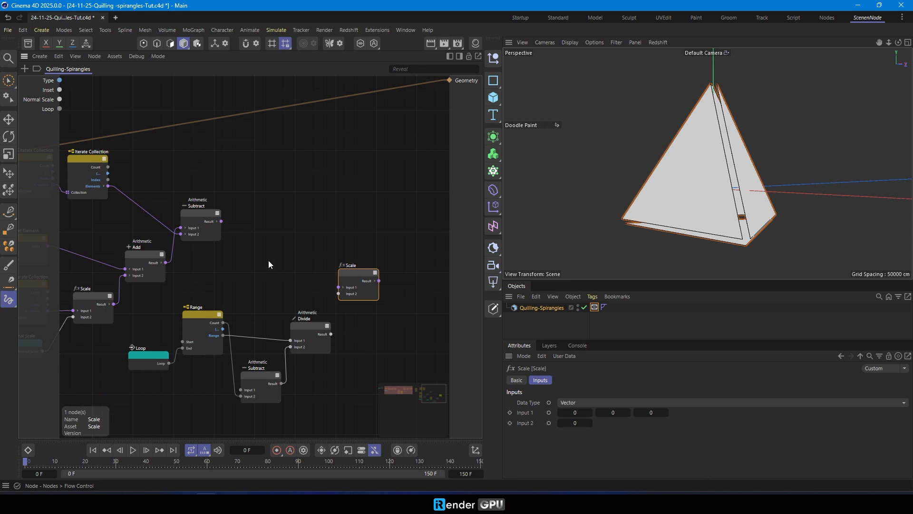
pyautogui.moveTo(221, 222); pyautogui.dragTo(339, 288)
pyautogui.moveTo(304, 328); pyautogui.dragTo(297, 328)
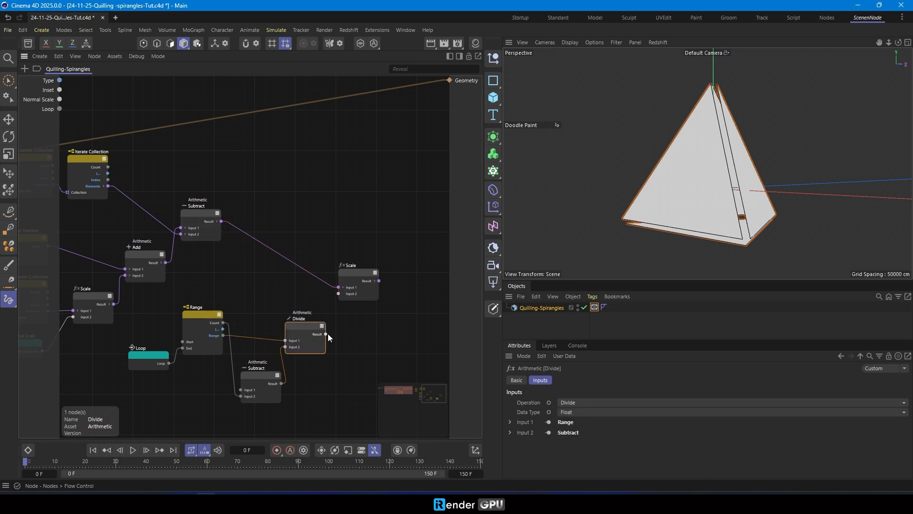
pyautogui.moveTo(353, 272); pyautogui.dragTo(355, 268)
# Duplicate the Vector Subtract node as Add, summing the second Iterate Collection's Elements and the new Scale's Result
pyautogui.keyDown('ctrl'); pyautogui.moveTo(201, 217); pyautogui.dragTo(409, 219); pyautogui.keyUp('ctrl')
pyautogui.click(583, 402)
pyautogui.click(575, 415)
pyautogui.moveTo(109, 186); pyautogui.dragTo(401, 225)
pyautogui.moveTo(401, 225); pyautogui.dragTo(366, 221, button='middle')
# Rearrange the Range, Subtract, Divide, Scale and Add nodes into a tidier layout
pyautogui.moveTo(164, 311); pyautogui.dragTo(160, 310)
pyautogui.moveTo(220, 370); pyautogui.dragTo(212, 371)
pyautogui.moveTo(276, 323); pyautogui.dragTo(266, 329)
pyautogui.moveTo(322, 261); pyautogui.dragTo(308, 298)
pyautogui.moveTo(373, 226); pyautogui.dragTo(362, 242)
pyautogui.moveTo(155, 214); pyautogui.dragTo(155, 232)
# Add an Assemble Collection node beside the last Add node
pyautogui.moveTo(421, 299); pyautogui.dragTo(371, 298, button='middle')
pyautogui.click(370, 298)
pyautogui.write('cass')
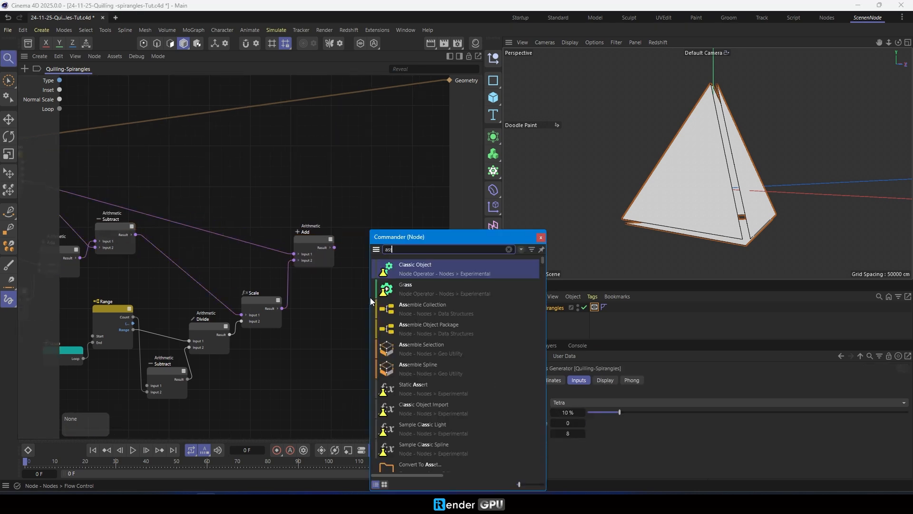
pyautogui.doubleClick(391, 307)
pyautogui.click(540, 238)
pyautogui.moveTo(358, 287); pyautogui.dragTo(389, 284)
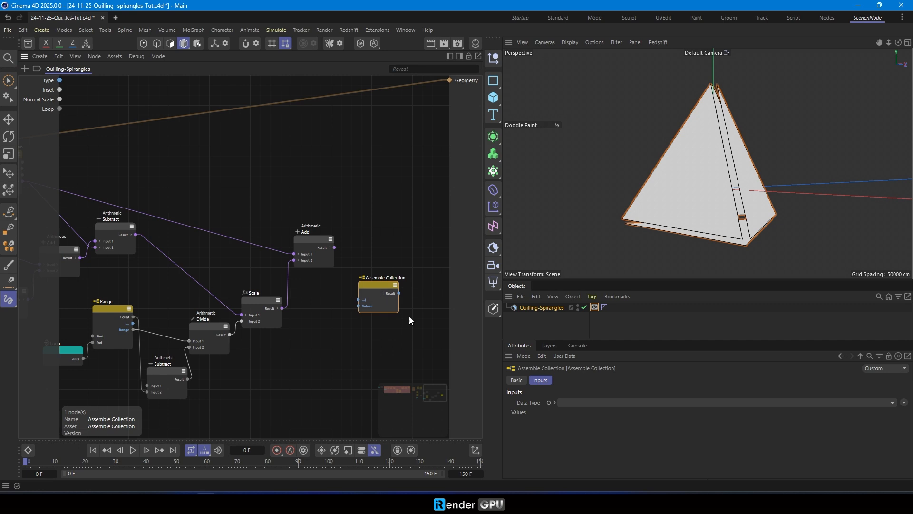
# Set the Assemble Collection node's data type to an array of Vector
pyautogui.click(620, 403)
pyautogui.click(613, 370)
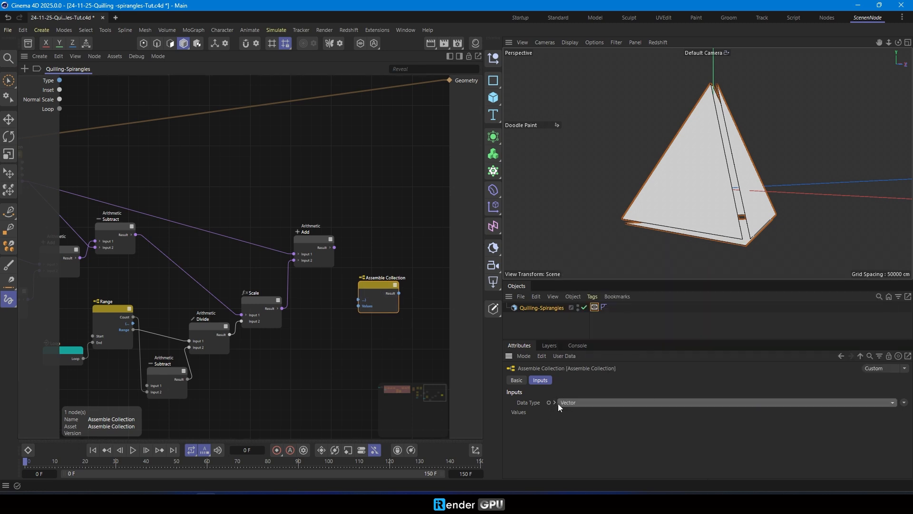
pyautogui.click(555, 403)
pyautogui.click(904, 413)
pyautogui.moveTo(885, 425)
pyautogui.click(840, 327)
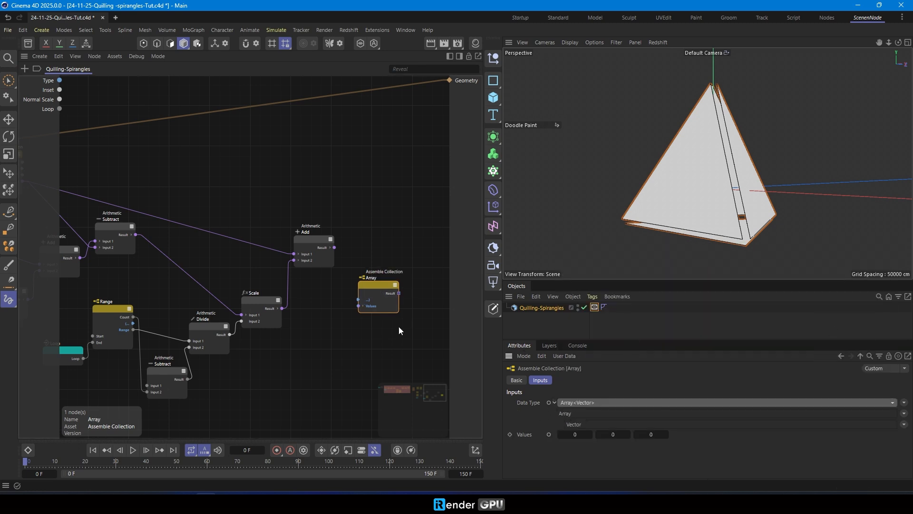
# Connect Add's Result to the Assemble Collection's Values and Range's iteration port to its iteration input
pyautogui.moveTo(112, 315); pyautogui.dragTo(110, 303)
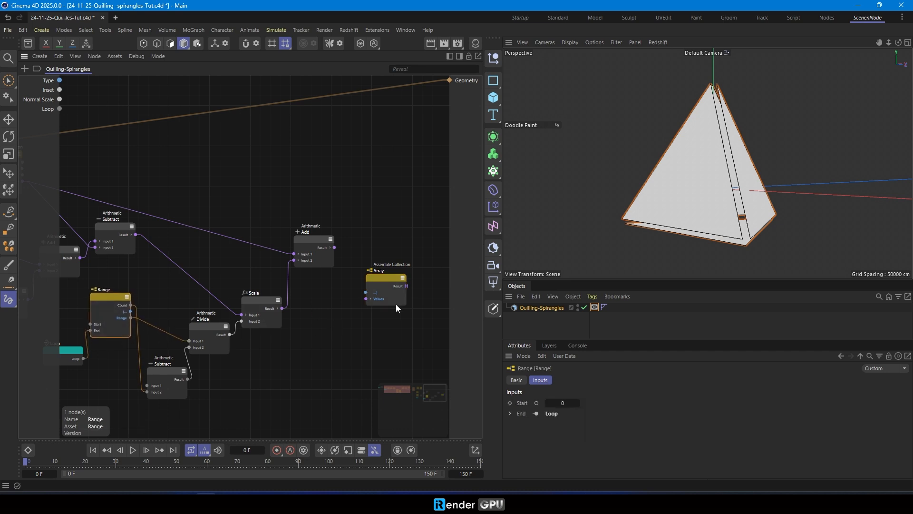
pyautogui.moveTo(386, 282); pyautogui.dragTo(386, 280)
pyautogui.moveTo(130, 313); pyautogui.dragTo(366, 296)
# Add an Assemble Spline node with Linear spline type, feed the array into Points and connect it to the Geometry output
pyautogui.moveTo(315, 353); pyautogui.dragTo(202, 373, button='middle')
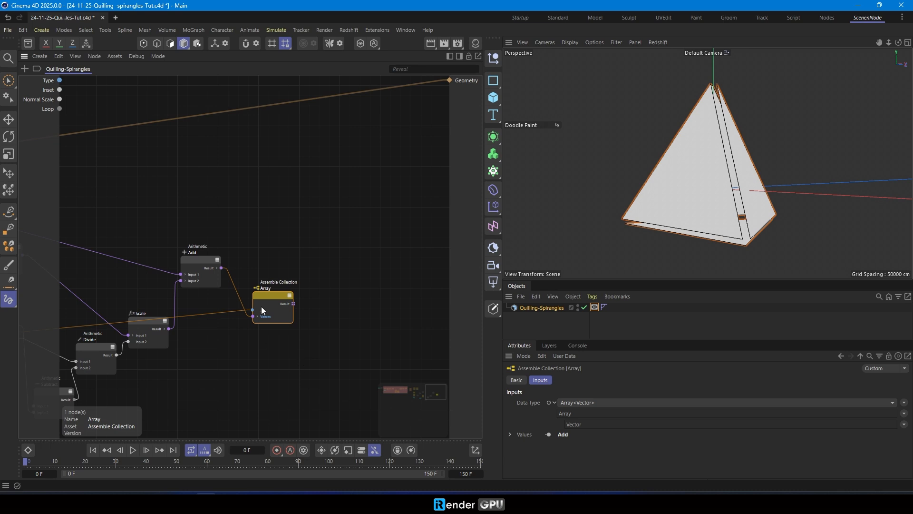
pyautogui.click(332, 288)
pyautogui.press('c')
pyautogui.moveTo(403, 361); pyautogui.dragTo(384, 260)
pyautogui.click(572, 412)
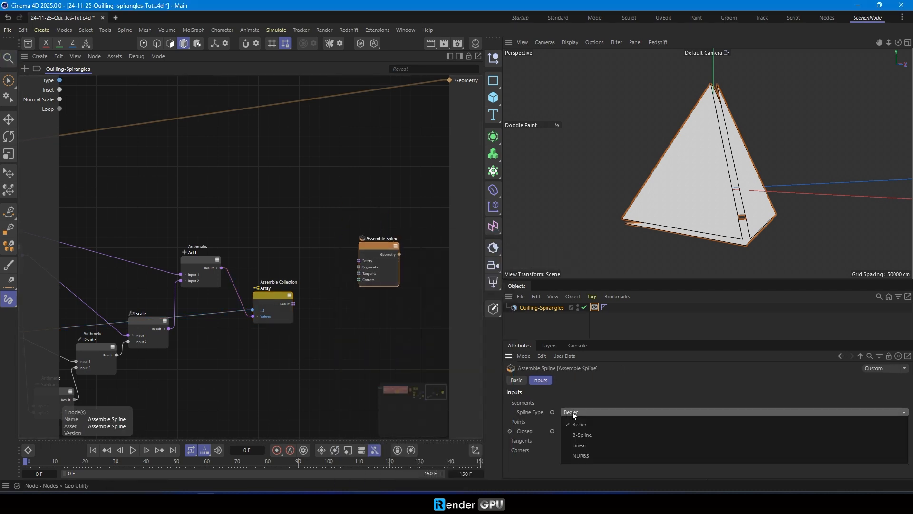
pyautogui.click(576, 446)
pyautogui.moveTo(294, 303); pyautogui.dragTo(449, 80)
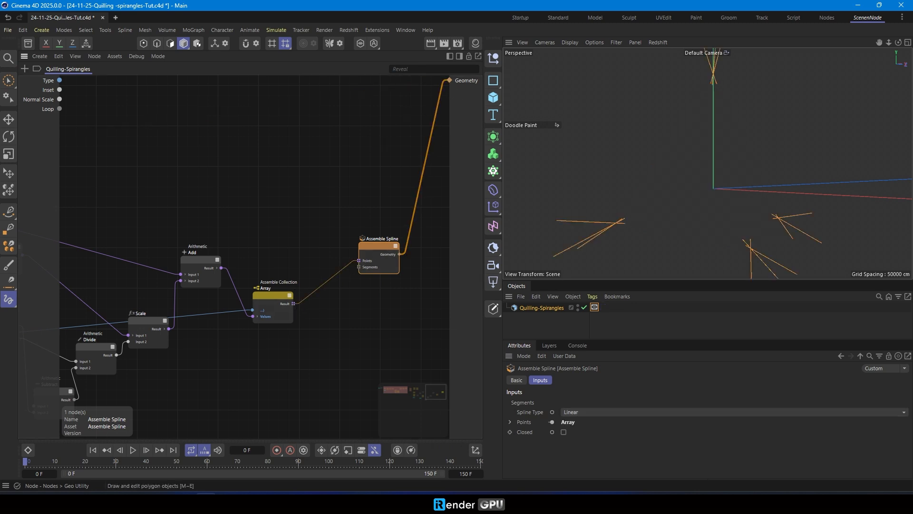
# Reconnect Range's Count to Input 1 of the Int Subtract node instead of Input 2
pyautogui.moveTo(131, 274); pyautogui.dragTo(146, 381)
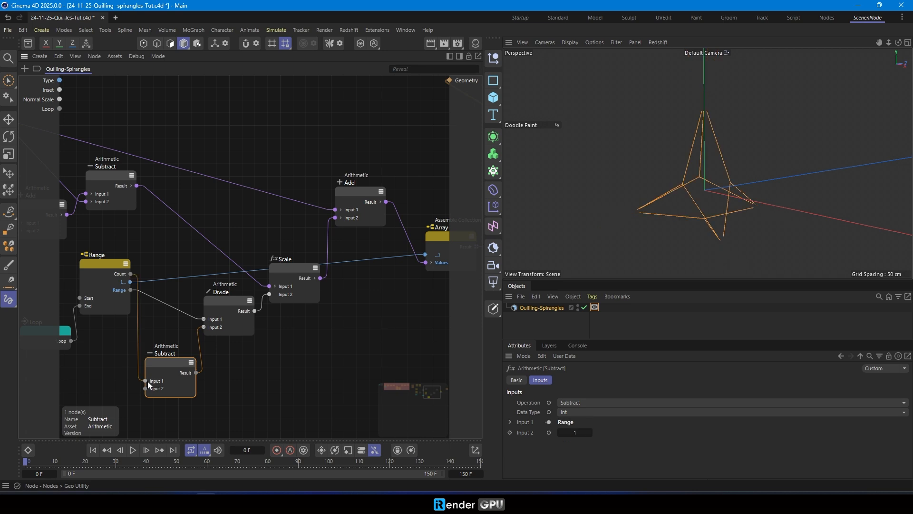
pyautogui.scroll(3, 701, 200)
pyautogui.keyDown('alt'); pyautogui.moveTo(669, 188); pyautogui.dragTo(694, 187); pyautogui.keyUp('alt')
# Try adjusting the Normal Scale of the Quilling-Spirangles generator, and reset it to 0
pyautogui.click(552, 308)
pyautogui.moveTo(572, 424); pyautogui.dragTo(579, 424)
pyautogui.rightClick(583, 424)
pyautogui.keyDown('alt'); pyautogui.moveTo(382, 225); pyautogui.dragTo(196, 247, button='middle'); pyautogui.keyUp('alt')
pyautogui.scroll(-3, 382, 231)
pyautogui.keyDown('alt'); pyautogui.moveTo(25, 301); pyautogui.dragTo(38, 316, button='middle'); pyautogui.keyUp('alt')
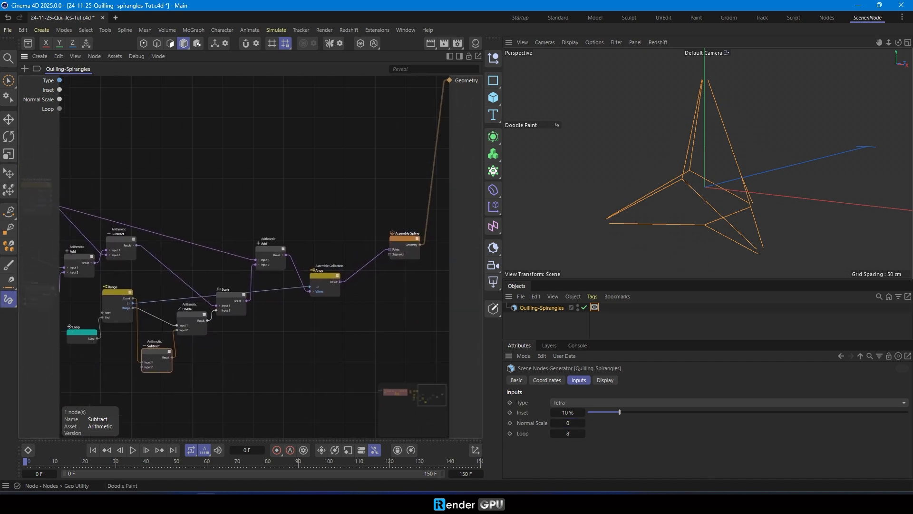
pyautogui.keyDown('alt'); pyautogui.moveTo(38, 315); pyautogui.dragTo(21, 320, button='middle'); pyautogui.keyUp('alt')
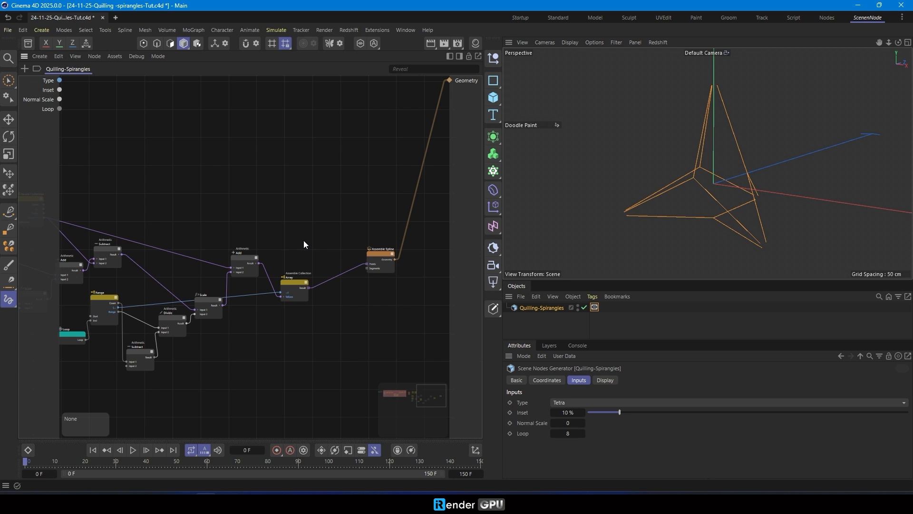
# Add another Assemble Collection node above the existing array node
pyautogui.scroll(2, 304, 234)
pyautogui.hotkey('shift', 'c')
pyautogui.write('a')
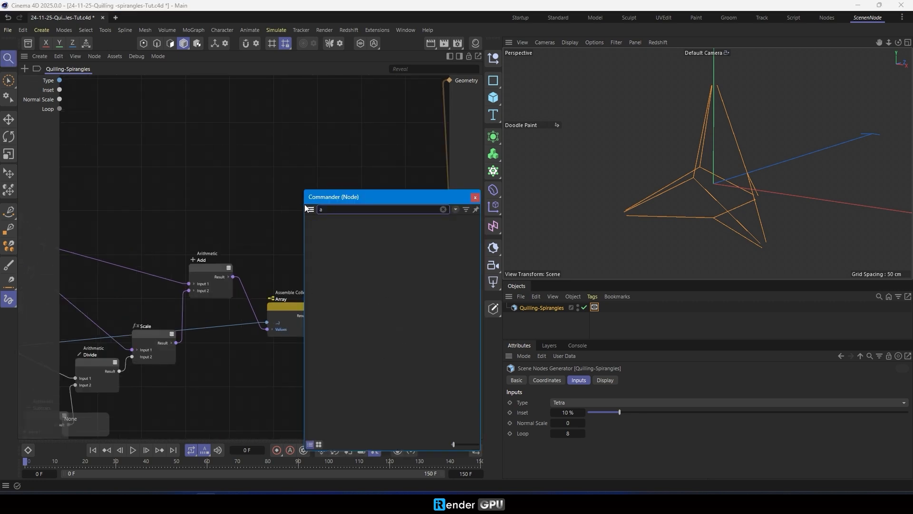
pyautogui.write('ss')
pyautogui.moveTo(369, 276); pyautogui.dragTo(323, 186)
pyautogui.click(474, 198)
# Set the new Assemble Collection's data type to an array of Vector arrays and move the node above Assemble Spline
pyautogui.click(653, 402)
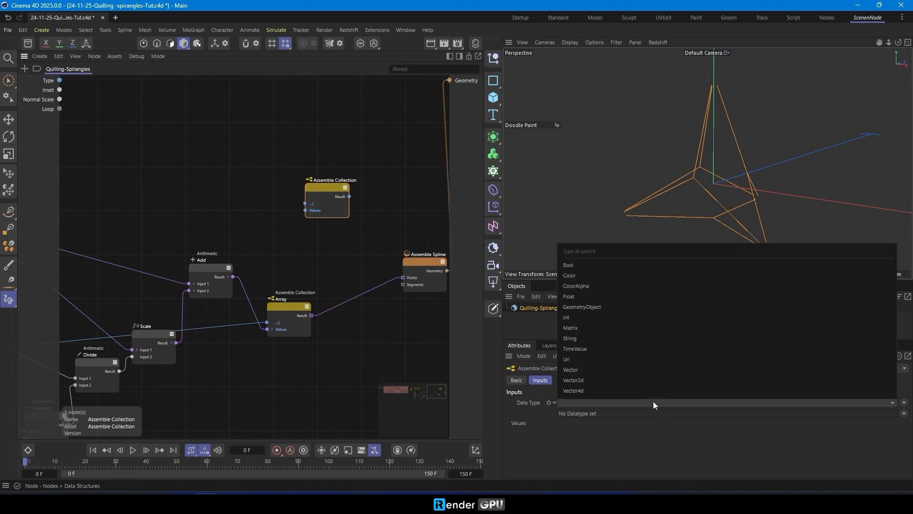
pyautogui.click(628, 370)
pyautogui.click(904, 413)
pyautogui.click(839, 328)
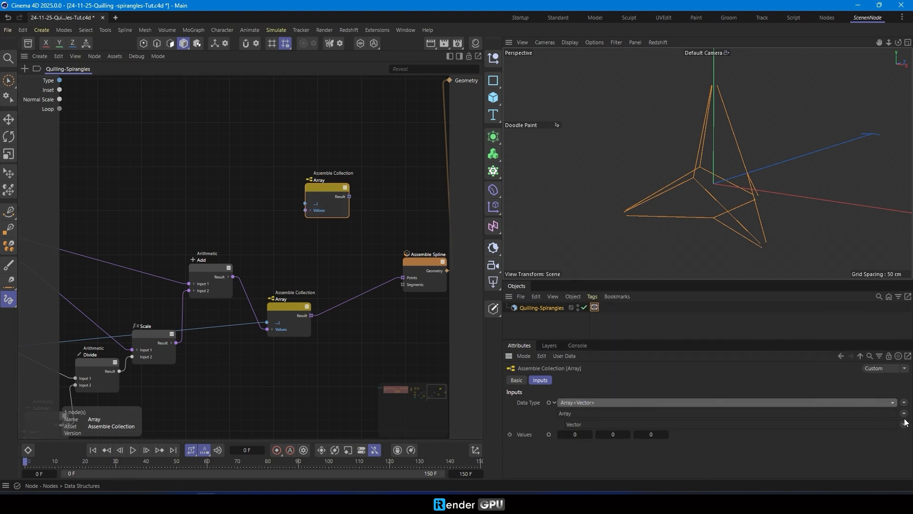
pyautogui.click(905, 426)
pyautogui.click(840, 327)
pyautogui.moveTo(328, 186); pyautogui.dragTo(361, 189)
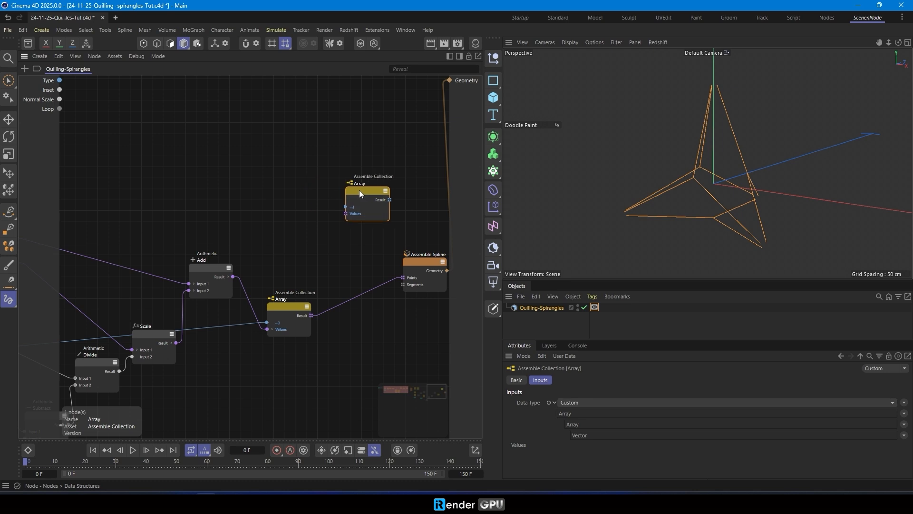
# Feed the inner array's Result and the polygon Iterate Collection's iteration output into the new Assemble Collection, and move Assemble Spline aside
pyautogui.moveTo(312, 315); pyautogui.dragTo(343, 172)
pyautogui.scroll(-2, 307, 190)
pyautogui.keyDown('alt'); pyautogui.moveTo(307, 191); pyautogui.dragTo(408, 200, button='middle'); pyautogui.keyUp('alt')
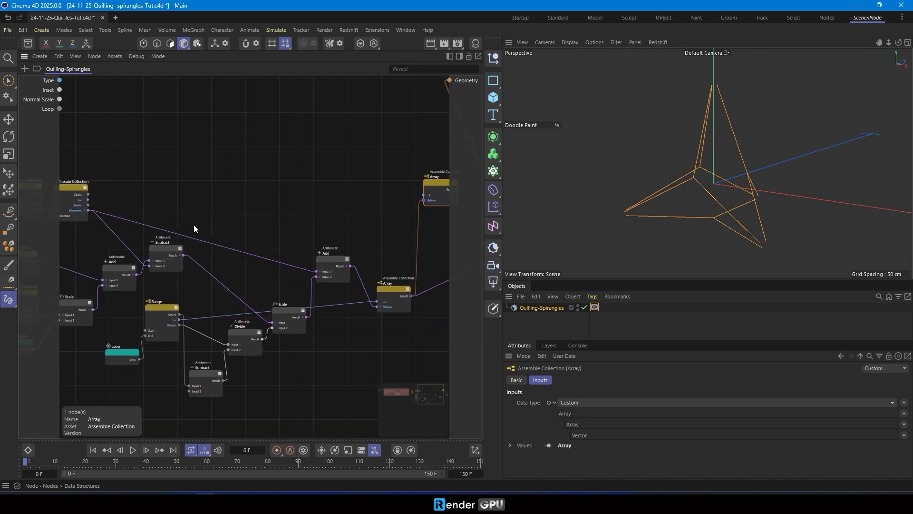
pyautogui.moveTo(88, 199); pyautogui.dragTo(424, 195)
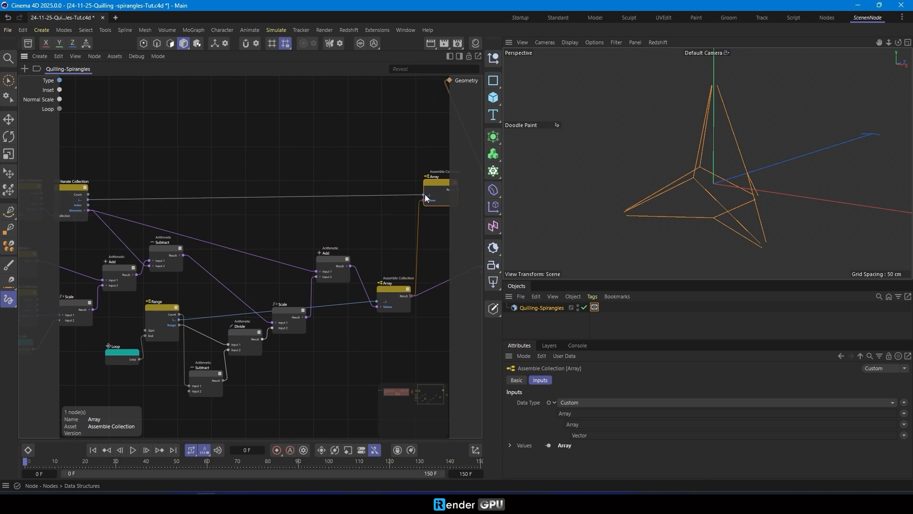
pyautogui.click(327, 353)
pyautogui.keyDown('alt'); pyautogui.moveTo(475, 333); pyautogui.dragTo(231, 329, button='middle'); pyautogui.keyUp('alt')
pyautogui.moveTo(240, 271); pyautogui.dragTo(387, 276)
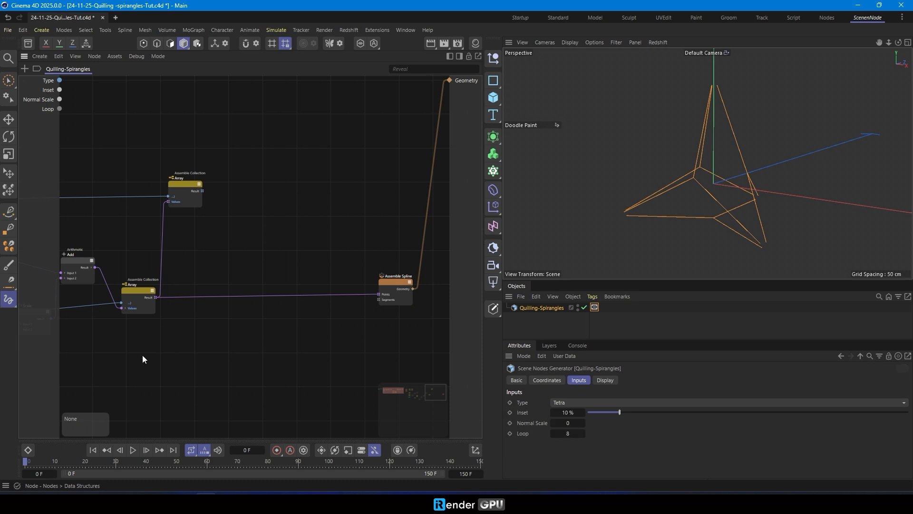
# Add a Range node between the array nodes and Assemble Spline, and rename it Range Index
pyautogui.scroll(4, 217, 333)
pyautogui.scroll(-2, 190, 329)
pyautogui.hotkey('shift', 'c')
pyautogui.write('ra')
pyautogui.doubleClick(204, 267)
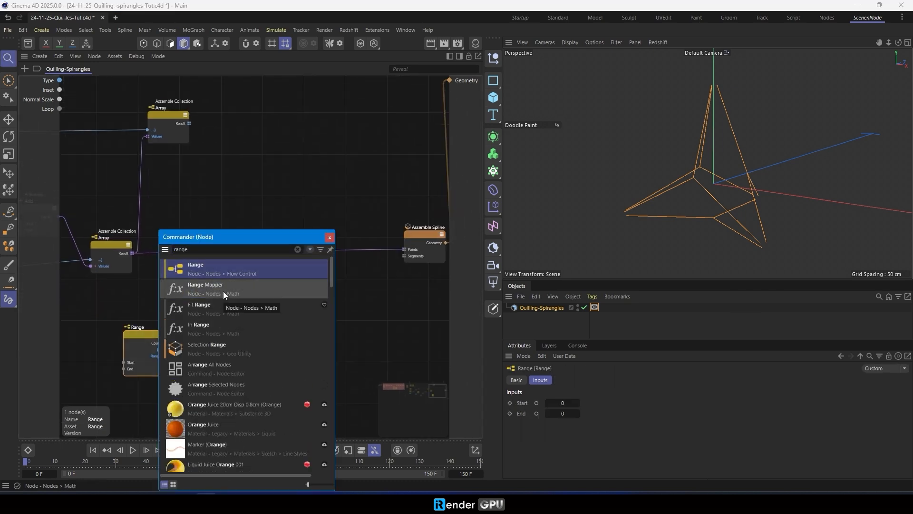
pyautogui.moveTo(134, 337); pyautogui.dragTo(178, 316)
pyautogui.doubleClick(183, 306)
pyautogui.click(201, 306)
pyautogui.write('Index')
pyautogui.press('Return')
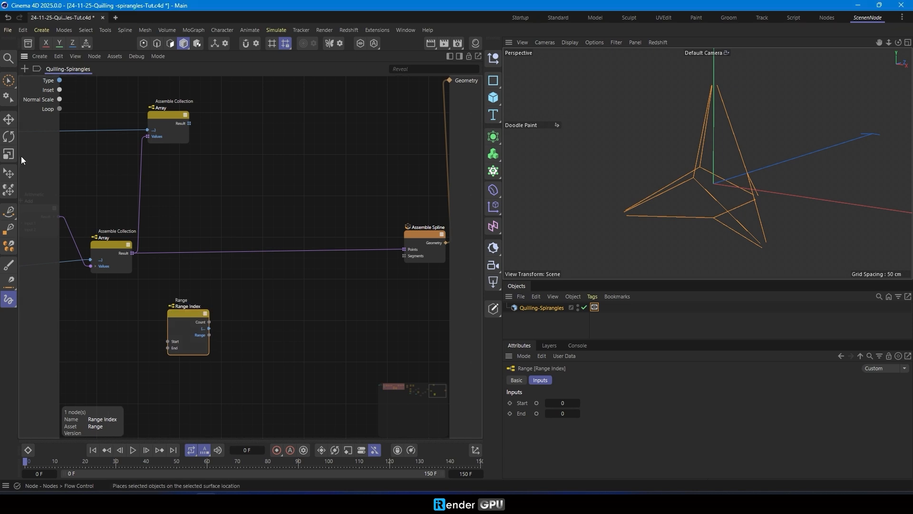
# Add an Arithmetic node before Range Index, with the Subtract operation and Int data type
pyautogui.click(113, 342)
pyautogui.write('ri')
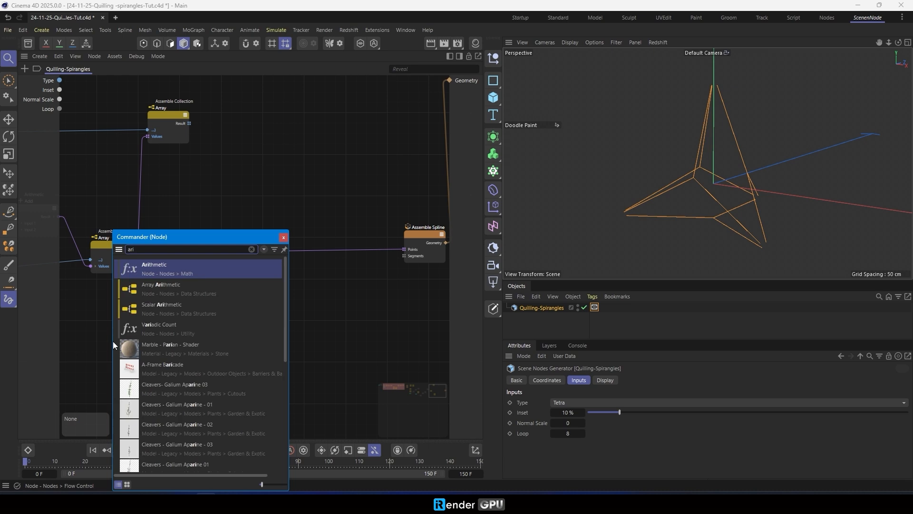
pyautogui.press('Return')
pyautogui.click(284, 238)
pyautogui.moveTo(99, 329); pyautogui.dragTo(122, 329)
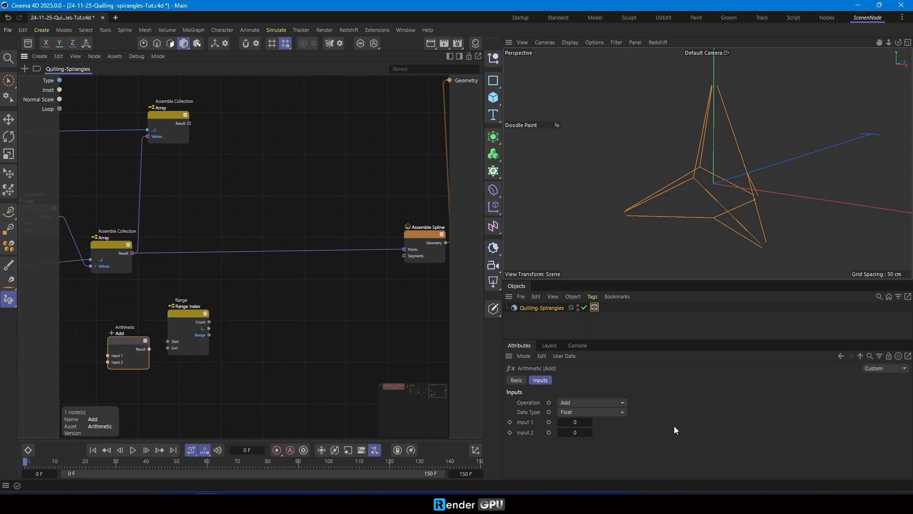
pyautogui.click(607, 402)
pyautogui.click(578, 437)
pyautogui.click(603, 412)
pyautogui.click(576, 348)
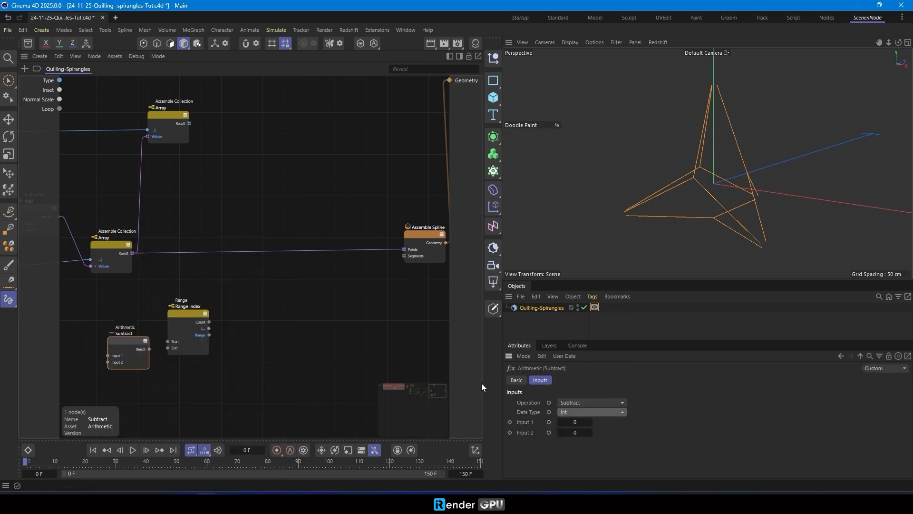
# Feed the Loop input into Subtract's Input 1, set Input 2 to 1, and connect the Result to Range Index's End
pyautogui.moveTo(59, 109); pyautogui.dragTo(81, 353)
pyautogui.moveTo(129, 345); pyautogui.dragTo(145, 332)
pyautogui.click(591, 434)
pyautogui.write('1')
pyautogui.moveTo(162, 343); pyautogui.dragTo(175, 339)
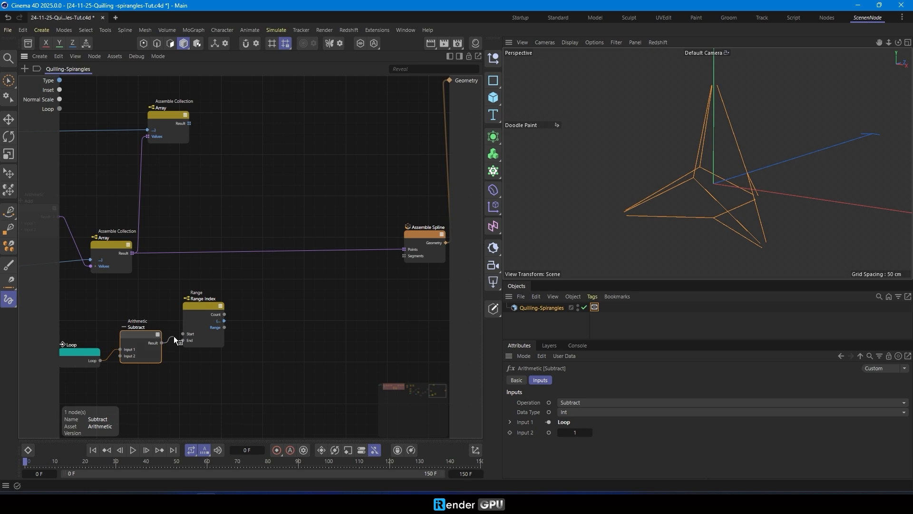
pyautogui.click(250, 302)
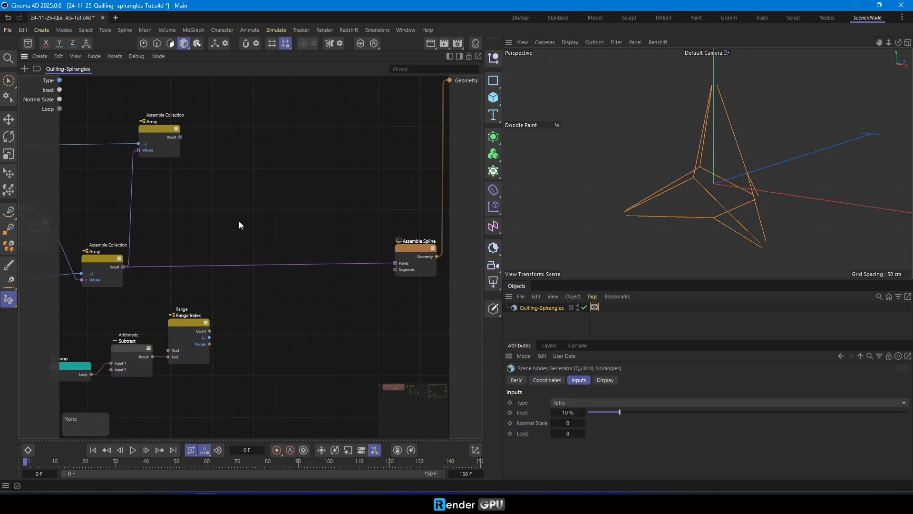
# Add an Iterate Collection node between the array nodes and Assemble Spline
pyautogui.doubleClick(239, 221)
pyautogui.write('ite')
pyautogui.press('Down')
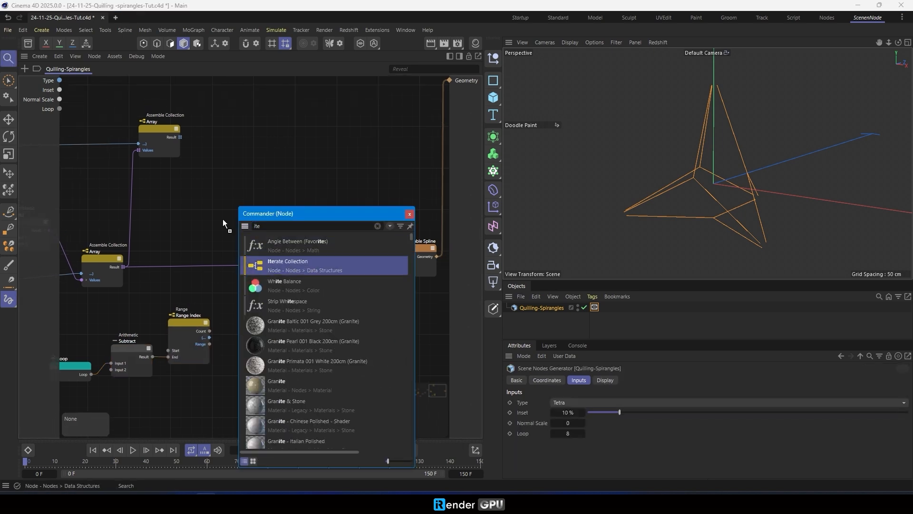
pyautogui.press('Return')
pyautogui.click(410, 214)
pyautogui.moveTo(193, 231); pyautogui.dragTo(249, 254)
# Connect Range Index's iteration output and the nested array's Result to the new Iterate Collection's iteration and Collection inputs
pyautogui.moveTo(209, 338); pyautogui.dragTo(238, 275)
pyautogui.moveTo(267, 295)
pyautogui.click(340, 297)
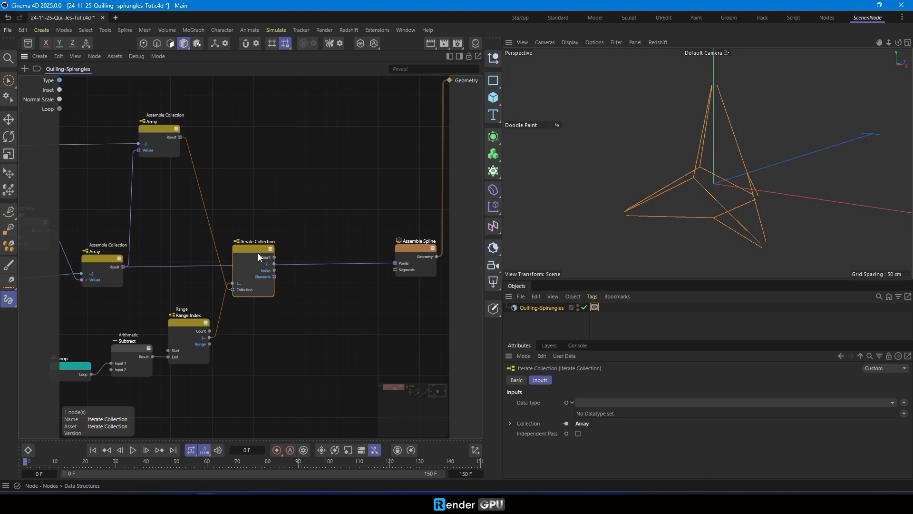
pyautogui.moveTo(247, 252); pyautogui.dragTo(210, 230, button='middle')
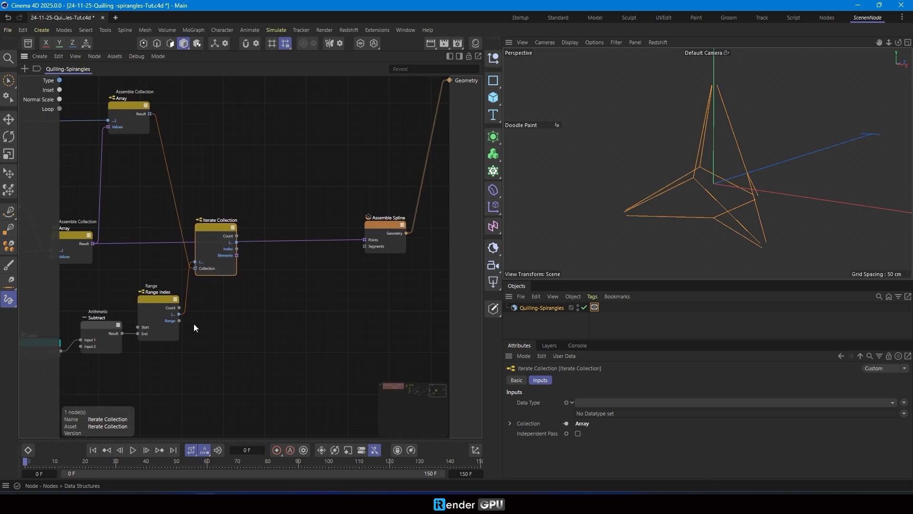
# Add a Get Element node, taking its Array from Iterate Collection's Elements and its Index from Range Index's Range
pyautogui.click(280, 288)
pyautogui.moveTo(279, 289); pyautogui.dragTo(253, 296, button='middle')
pyautogui.write('cget')
pyautogui.moveTo(291, 309); pyautogui.dragTo(230, 302)
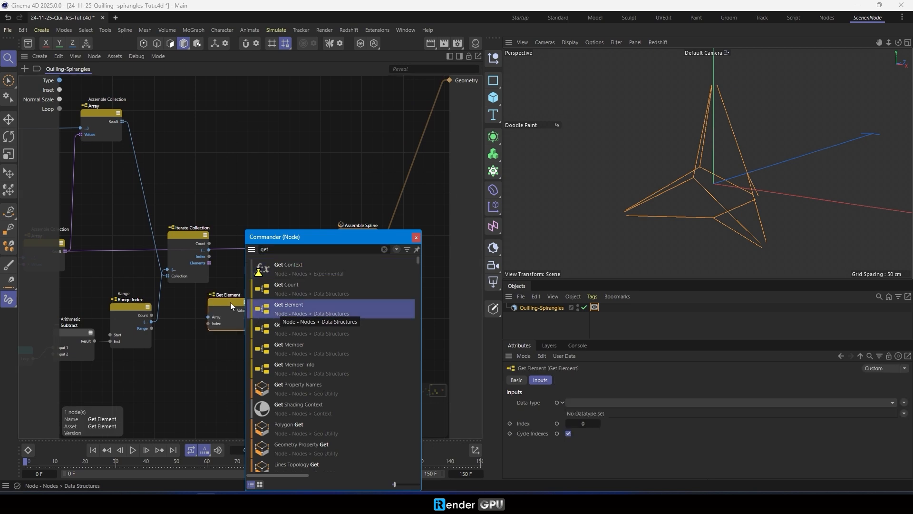
pyautogui.click(417, 239)
pyautogui.moveTo(214, 272); pyautogui.dragTo(234, 311)
pyautogui.moveTo(179, 326); pyautogui.dragTo(246, 309)
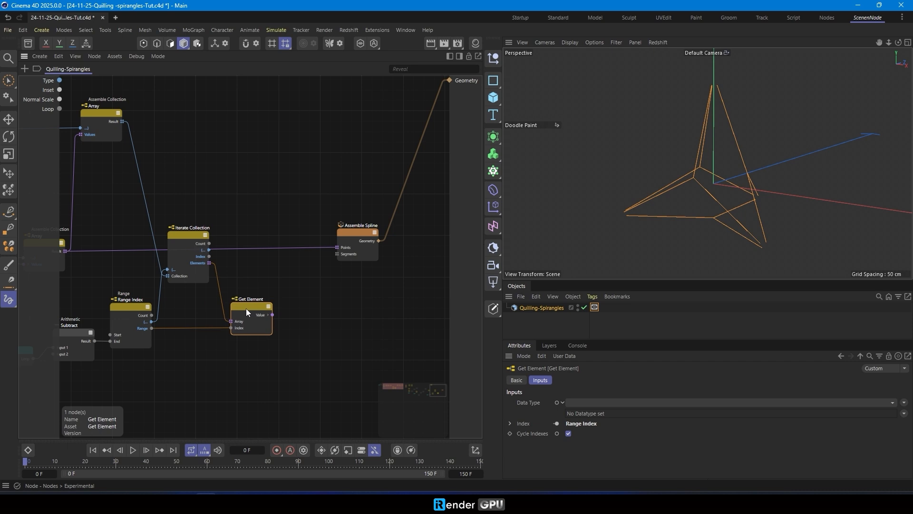
# Make room before Assemble Spline and add an Append Elements node there
pyautogui.moveTo(401, 314); pyautogui.dragTo(341, 310, button='middle')
pyautogui.moveTo(300, 227); pyautogui.dragTo(351, 231)
pyautogui.click(282, 298)
pyautogui.hotkey('shift', 'c')
pyautogui.write('app')
pyautogui.press('Return')
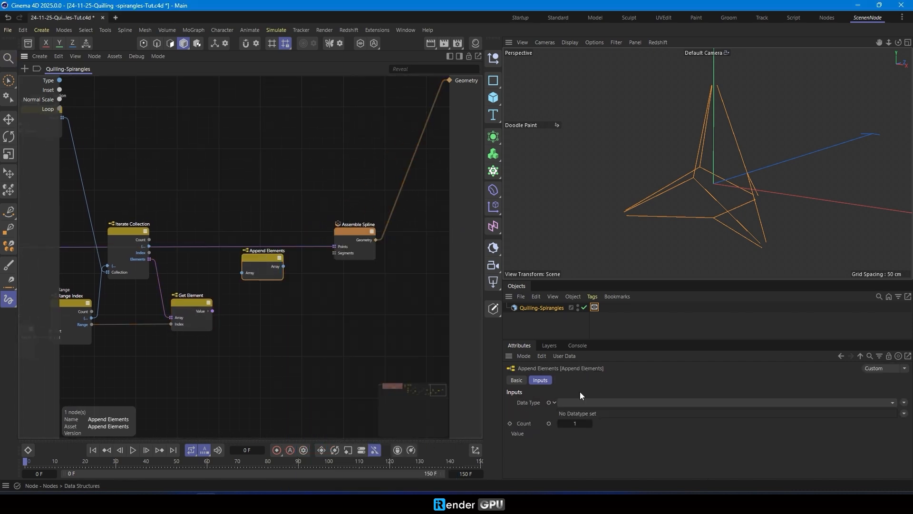
# Set Append Elements' data type to an array of Vector
pyautogui.click(618, 402)
pyautogui.click(624, 382)
pyautogui.click(904, 413)
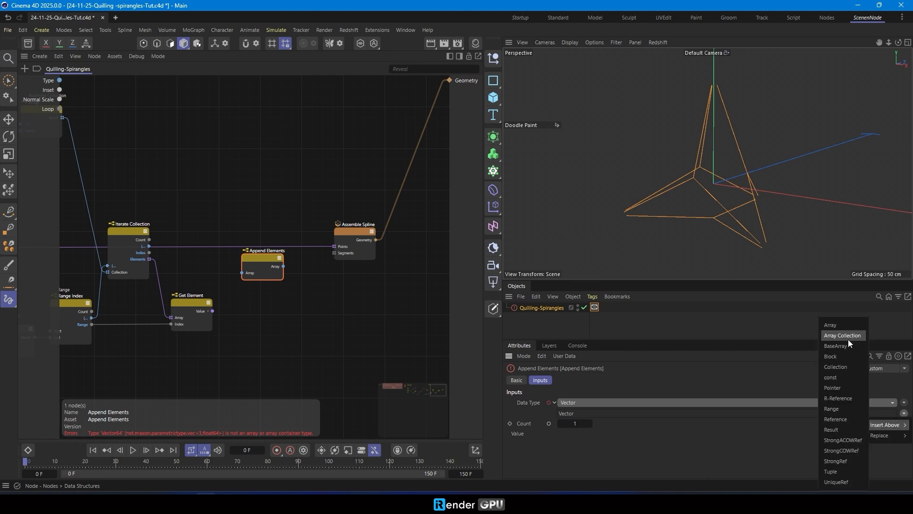
pyautogui.click(842, 327)
# Connect Get Element's Value to Append Elements and its Array output to Assemble Spline's Points, then save the file
pyautogui.moveTo(213, 311); pyautogui.dragTo(243, 285)
pyautogui.moveTo(284, 266); pyautogui.dragTo(334, 246)
pyautogui.keyDown('alt'); pyautogui.moveTo(790, 128); pyautogui.dragTo(676, 120); pyautogui.keyUp('alt')
pyautogui.hotkey('ctrl', 's')
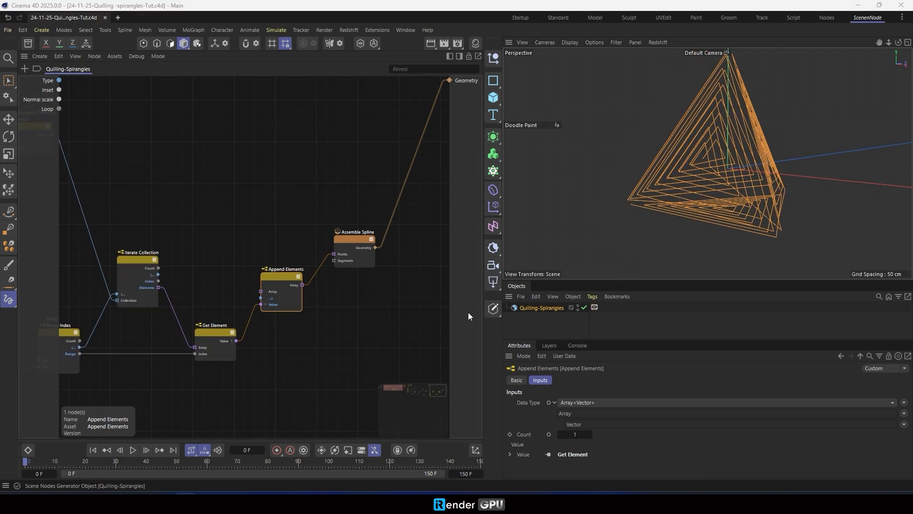
# Switch the generator's Type to Hexa and inspect the spirals in the viewport
pyautogui.click(541, 308)
pyautogui.click(577, 402)
pyautogui.click(577, 425)
pyautogui.keyDown('alt'); pyautogui.moveTo(663, 185); pyautogui.dragTo(765, 188); pyautogui.keyUp('alt')
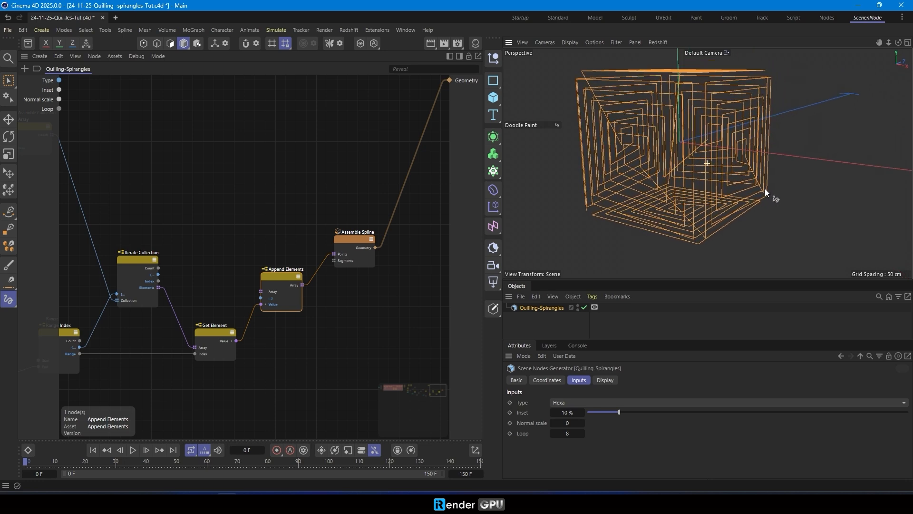
# Duplicate the Iterate Collection fed by Polygons Info and place the copy above the last Iterate Collection
pyautogui.click(244, 220)
pyautogui.click(9, 80)
pyautogui.scroll(-3, 133, 200)
pyautogui.moveTo(133, 200); pyautogui.dragTo(359, 252, button='middle')
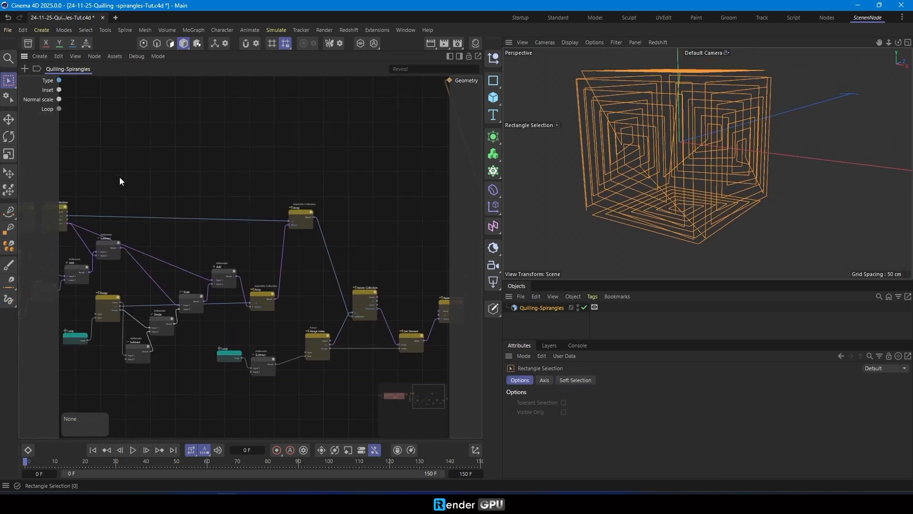
pyautogui.moveTo(119, 177); pyautogui.dragTo(210, 193, button='middle')
pyautogui.scroll(4, 107, 227)
pyautogui.click(107, 225)
pyautogui.scroll(-3, 105, 226)
pyautogui.moveTo(104, 226); pyautogui.dragTo(266, 243)
pyautogui.scroll(4, 309, 281)
pyautogui.moveTo(237, 157); pyautogui.dragTo(190, 148)
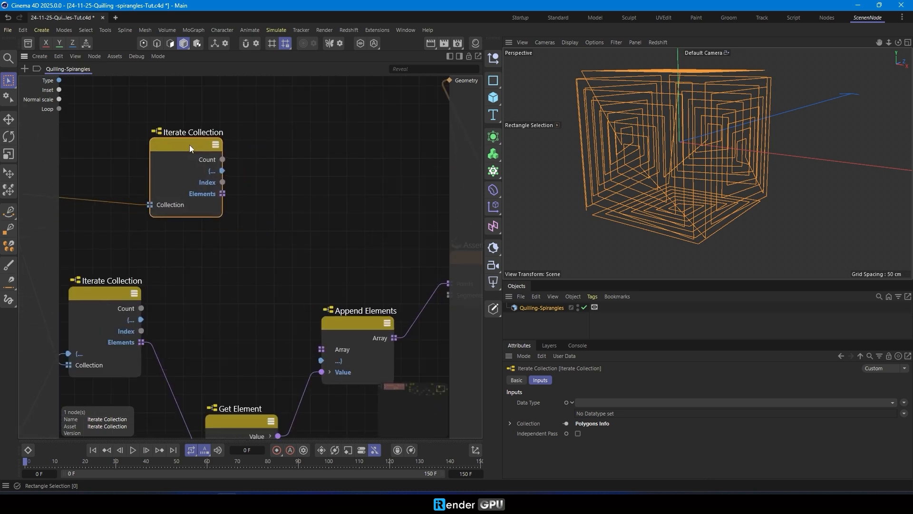
# Add an Erase Elements node beside the duplicated Iterate Collection
pyautogui.click(264, 240)
pyautogui.hotkey('shift', 'c')
pyautogui.write('era')
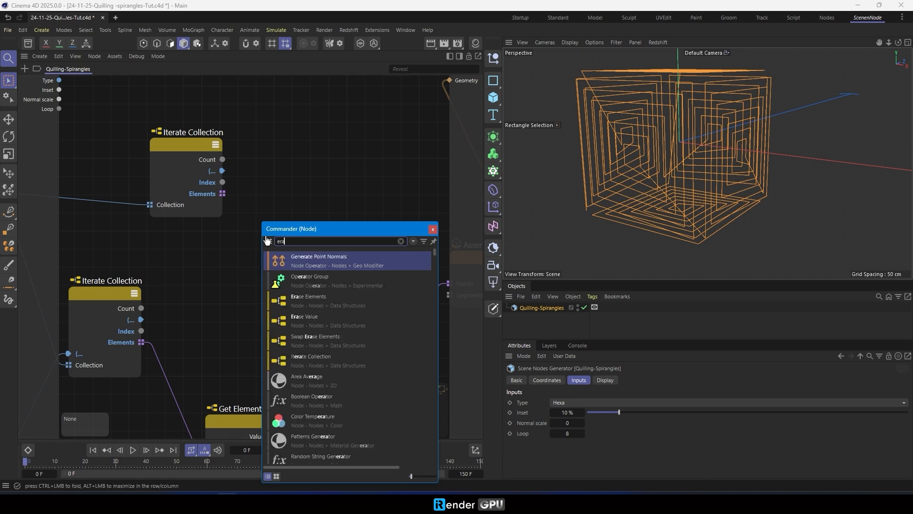
pyautogui.moveTo(310, 302); pyautogui.dragTo(322, 183)
pyautogui.click(433, 229)
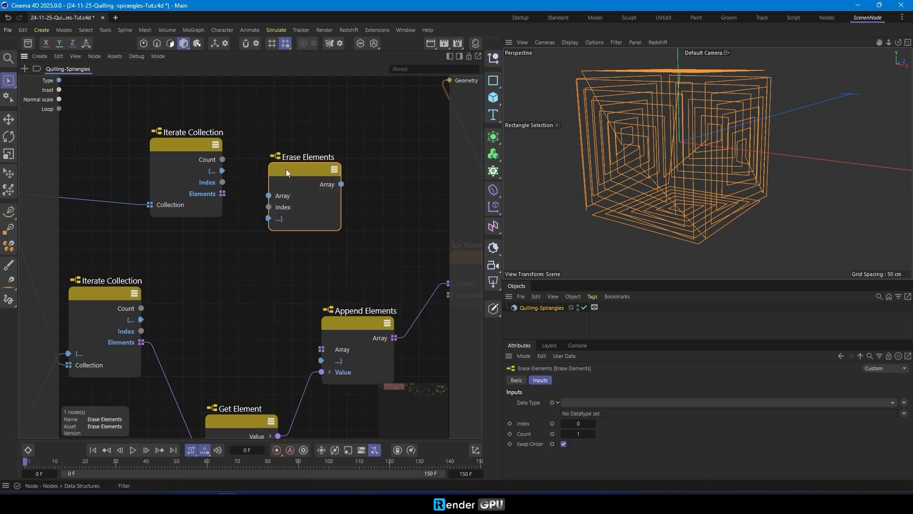
pyautogui.moveTo(164, 144); pyautogui.dragTo(124, 139)
pyautogui.moveTo(301, 169); pyautogui.dragTo(257, 158)
# Set Erase Elements' data type to an array of Vector
pyautogui.click(583, 400)
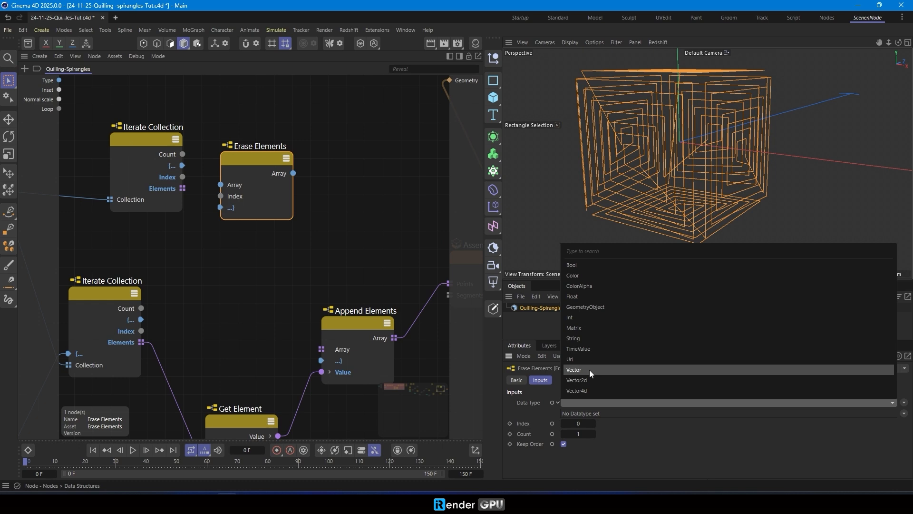
pyautogui.click(590, 370)
pyautogui.click(904, 414)
pyautogui.click(837, 333)
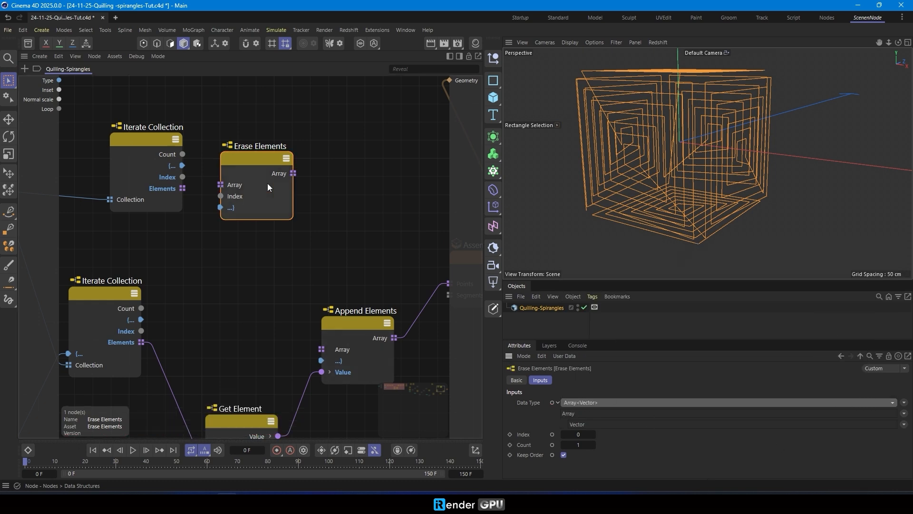
# Connect the duplicated Iterate Collection's iteration and Index outputs to Erase Elements, and its Array output to Append Elements' Array
pyautogui.moveTo(182, 165); pyautogui.dragTo(248, 213)
pyautogui.moveTo(251, 166); pyautogui.dragTo(232, 155)
pyautogui.moveTo(286, 167)
pyautogui.mouseDown()
pyautogui.moveTo(312, 261)
pyautogui.moveTo(321, 349)
pyautogui.mouseUp()
pyautogui.scroll(3, 642, 189)
pyautogui.keyDown('alt'); pyautogui.moveTo(641, 190); pyautogui.dragTo(679, 175); pyautogui.keyUp('alt')
pyautogui.scroll(-3, 653, 181)
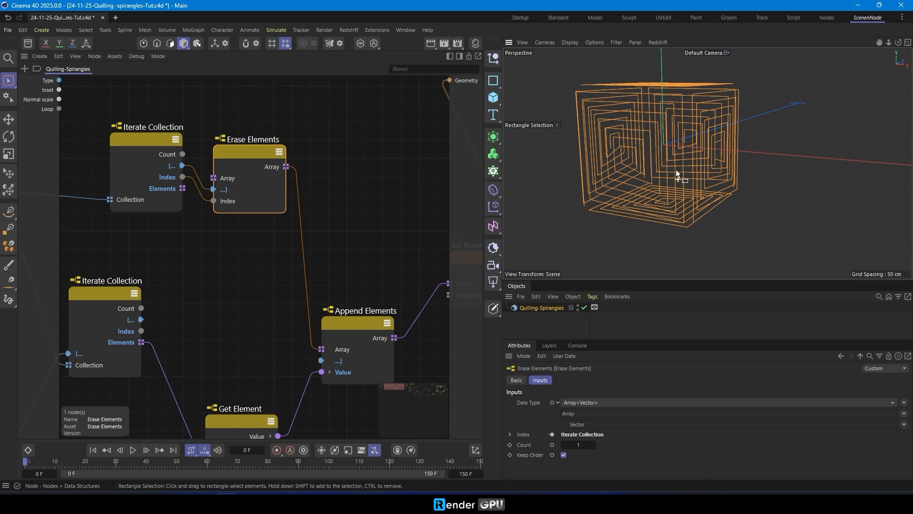
# Set the generator's Type to Tetra and inspect the spirals from another angle
pyautogui.click(551, 309)
pyautogui.click(563, 403)
pyautogui.click(567, 414)
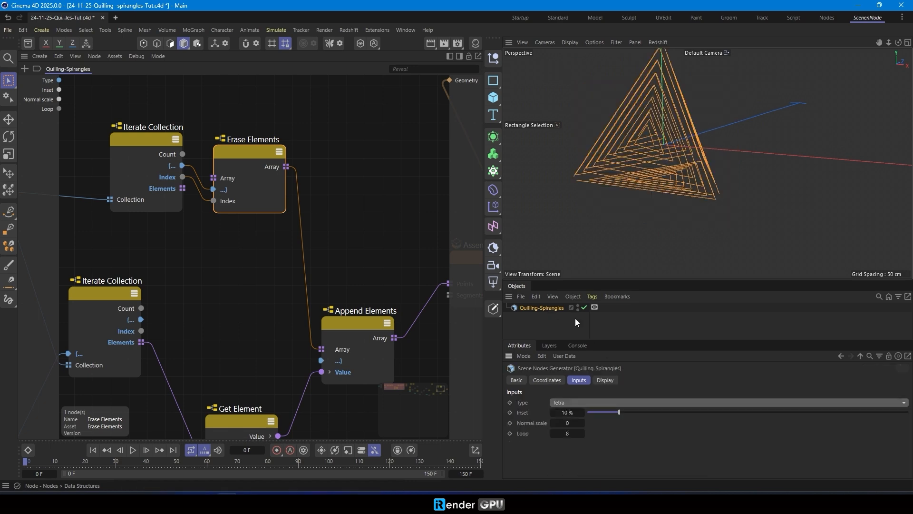
pyautogui.keyDown('alt'); pyautogui.moveTo(629, 161); pyautogui.dragTo(573, 154); pyautogui.keyUp('alt')
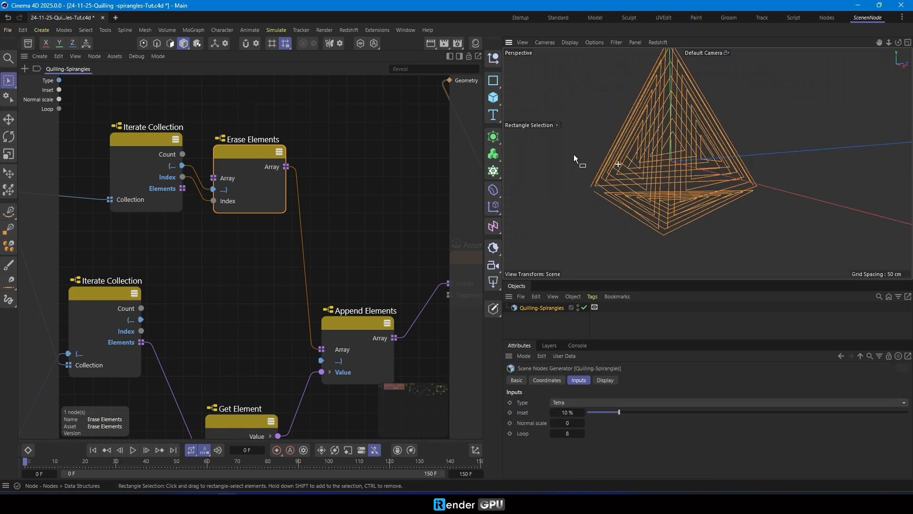
# Try another solid Type on the generator, and return it to Tetra
pyautogui.click(584, 401)
pyautogui.click(570, 438)
pyautogui.keyDown('alt'); pyautogui.moveTo(666, 179); pyautogui.dragTo(609, 229); pyautogui.keyUp('alt')
pyautogui.click(584, 403)
pyautogui.click(567, 415)
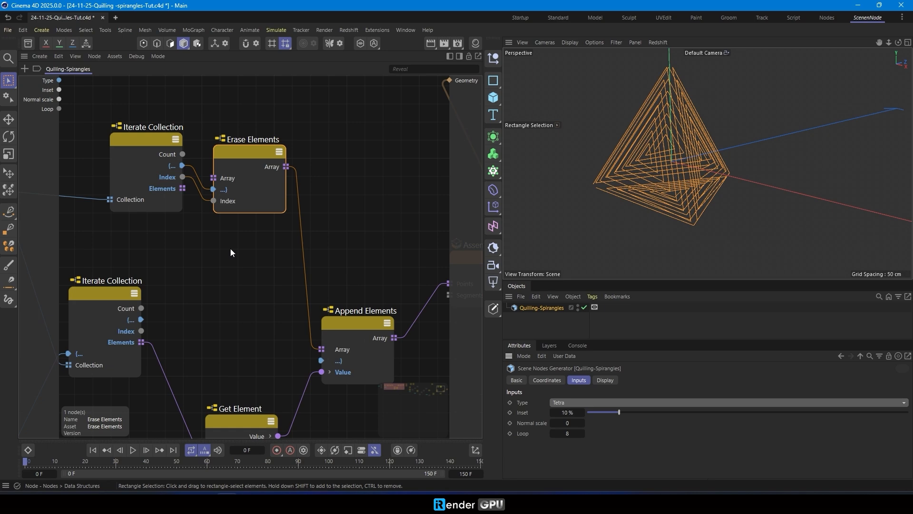
# Group the spiral-building nodes in a scaffold named Quilling-Spirangles, leaving Assemble Spline outside
pyautogui.scroll(-5, 245, 253)
pyautogui.moveTo(258, 238); pyautogui.dragTo(360, 235)
pyautogui.scroll(-5, 364, 233)
pyautogui.keyDown('alt'); pyautogui.moveTo(364, 232); pyautogui.dragTo(454, 255, button='middle'); pyautogui.keyUp('alt')
pyautogui.scroll(-2, 144, 265)
pyautogui.keyDown('alt'); pyautogui.moveTo(143, 264); pyautogui.dragTo(178, 270, button='middle'); pyautogui.keyUp('alt')
pyautogui.moveTo(114, 198); pyautogui.dragTo(380, 315)
pyautogui.hotkey('alt', 'c')
pyautogui.write('Quilling-S')
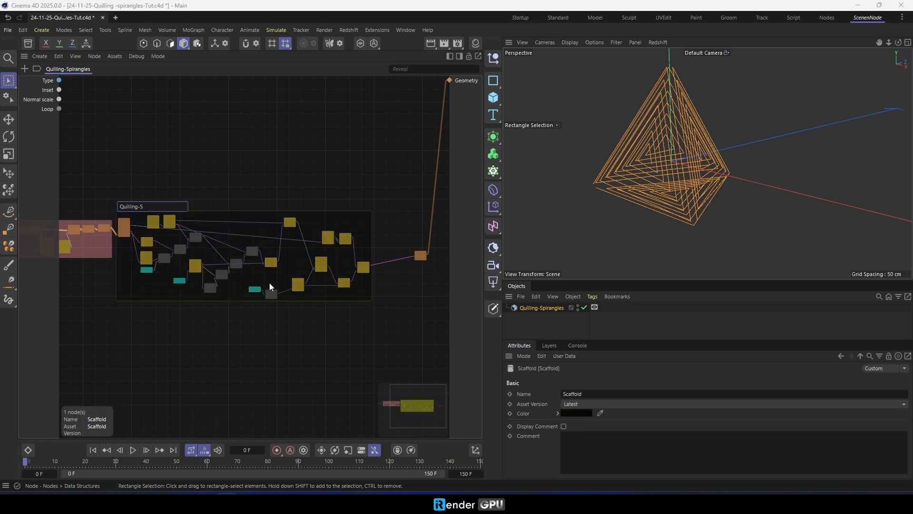
pyautogui.write('pirangles')
pyautogui.press('Return')
# Set the Quilling-Spirangles scaffold's color to blue
pyautogui.scroll(3, 237, 261)
pyautogui.rightClick(246, 186)
pyautogui.moveTo(366, 336)
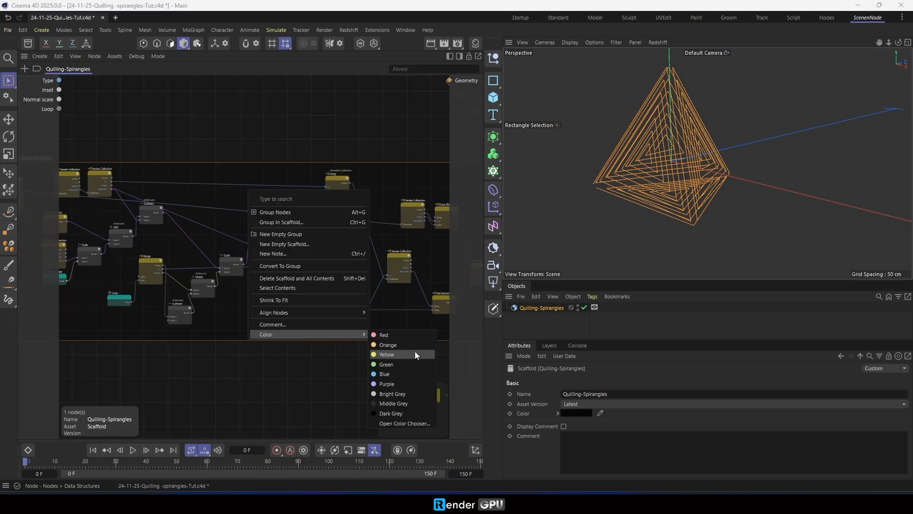
pyautogui.click(416, 351)
pyautogui.scroll(-2, 328, 316)
pyautogui.scroll(3, 399, 266)
# Expose Assemble Spline's Spline Type as a generator input and arrange its input node beside Assemble Spline
pyautogui.moveTo(398, 266); pyautogui.dragTo(349, 244)
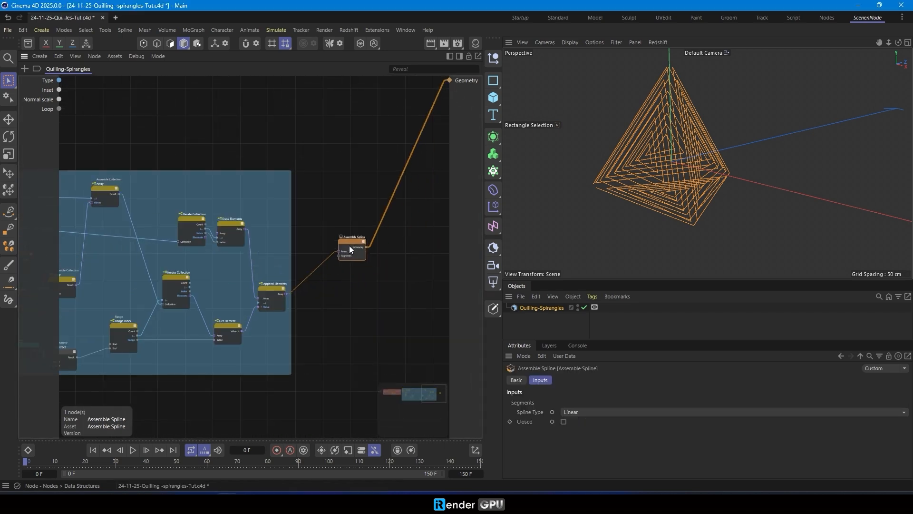
pyautogui.scroll(2, 371, 266)
pyautogui.click(552, 412)
pyautogui.moveTo(323, 258); pyautogui.dragTo(310, 276)
pyautogui.moveTo(347, 230); pyautogui.dragTo(387, 246)
pyautogui.moveTo(301, 277); pyautogui.dragTo(328, 298)
# Try other Spline Type options such as B-Spline on the generator, and return it to Linear
pyautogui.click(618, 402)
pyautogui.click(599, 417)
pyautogui.click(594, 402)
pyautogui.click(591, 425)
pyautogui.keyDown('alt'); pyautogui.moveTo(678, 158); pyautogui.dragTo(742, 145); pyautogui.keyUp('alt')
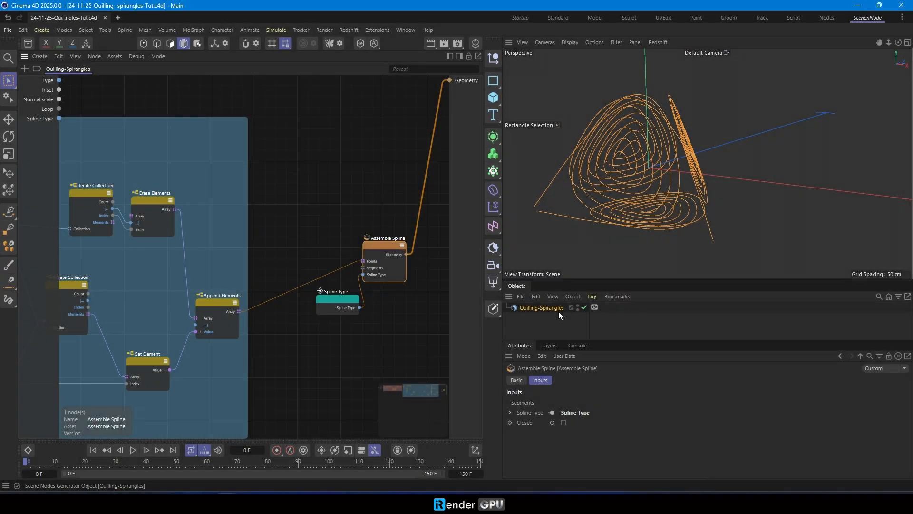
pyautogui.click(559, 311)
pyautogui.click(593, 402)
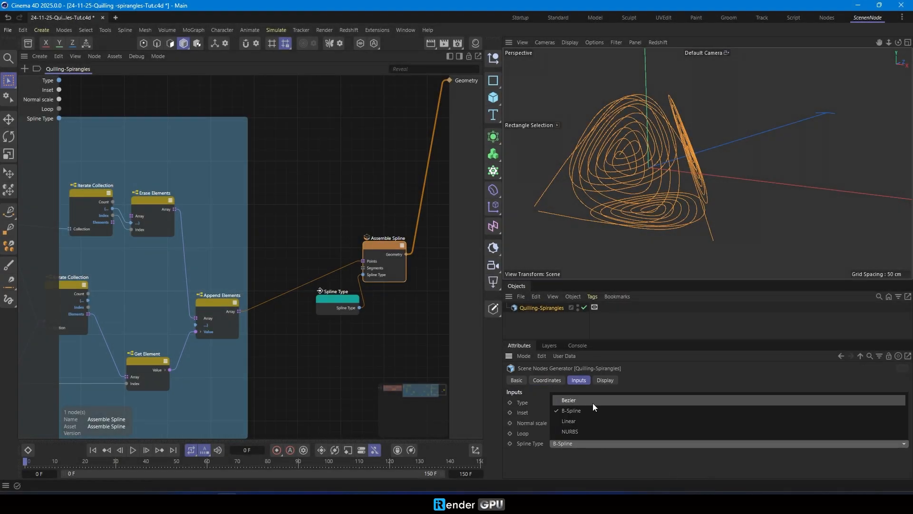
pyautogui.click(593, 418)
# Group Assemble Spline and its Spline Type input node in a scaffold named Spline and color it yellow
pyautogui.keyDown('alt'); pyautogui.moveTo(188, 253); pyautogui.dragTo(113, 253, button='middle'); pyautogui.keyUp('alt')
pyautogui.moveTo(124, 182); pyautogui.dragTo(325, 358)
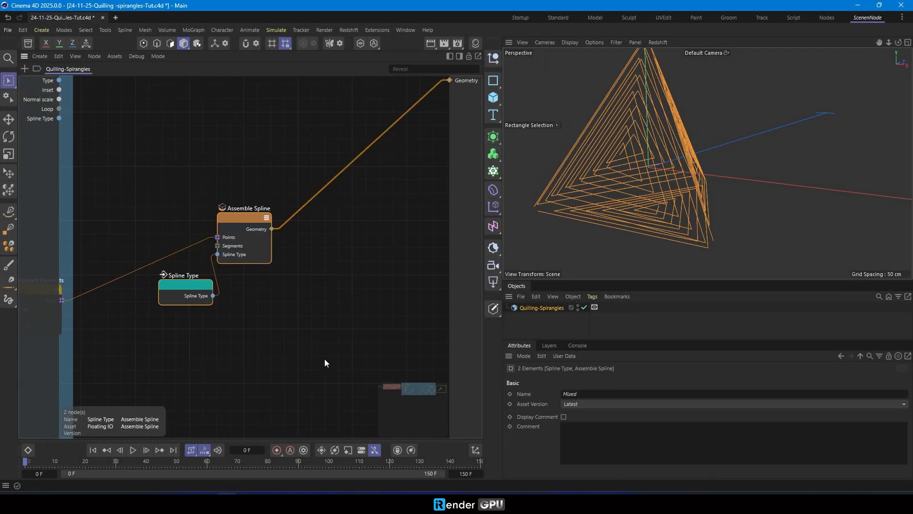
pyautogui.hotkey('alt', 'shift', 'g')
pyautogui.write('Spline')
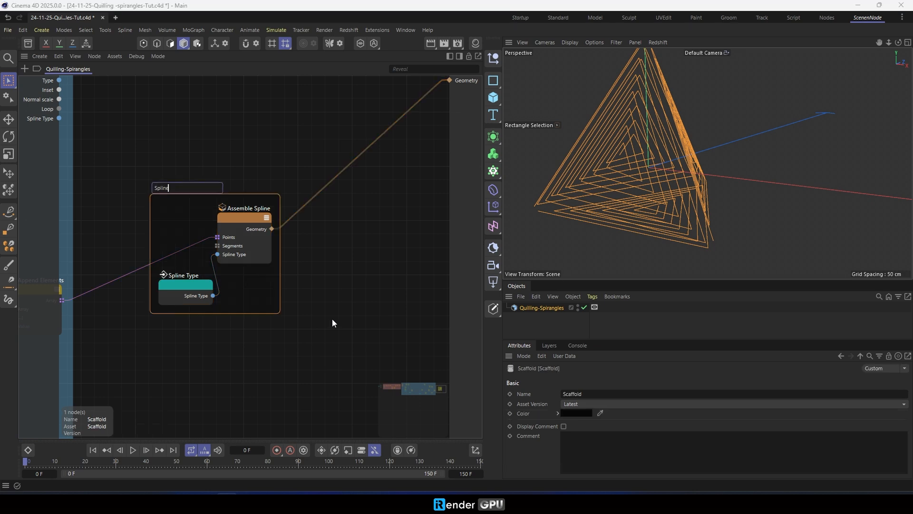
pyautogui.press('Return')
pyautogui.rightClick(253, 287)
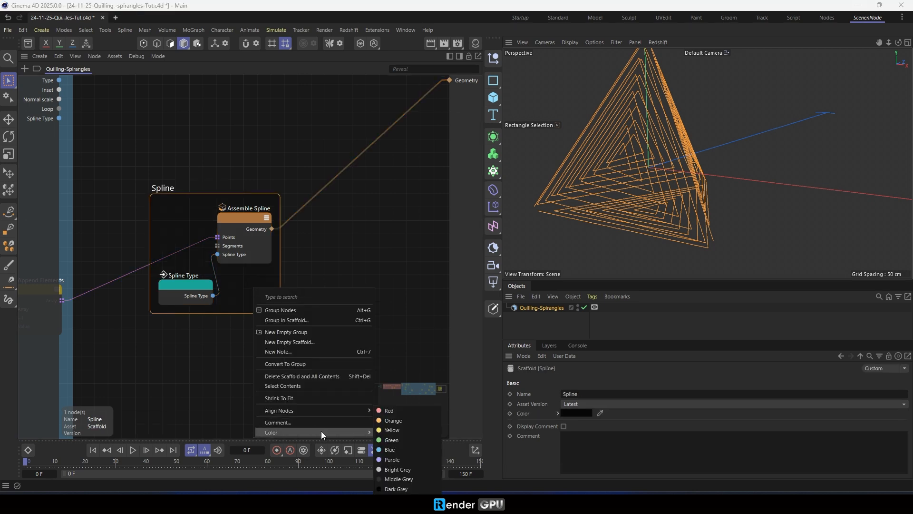
pyautogui.click(395, 431)
pyautogui.click(298, 313)
# Add a Trim Spline Modifier between Assemble Spline and the Geometry output
pyautogui.keyDown('alt'); pyautogui.moveTo(409, 261); pyautogui.dragTo(247, 269, button='middle'); pyautogui.keyUp('alt')
pyautogui.scroll(-4, 247, 269)
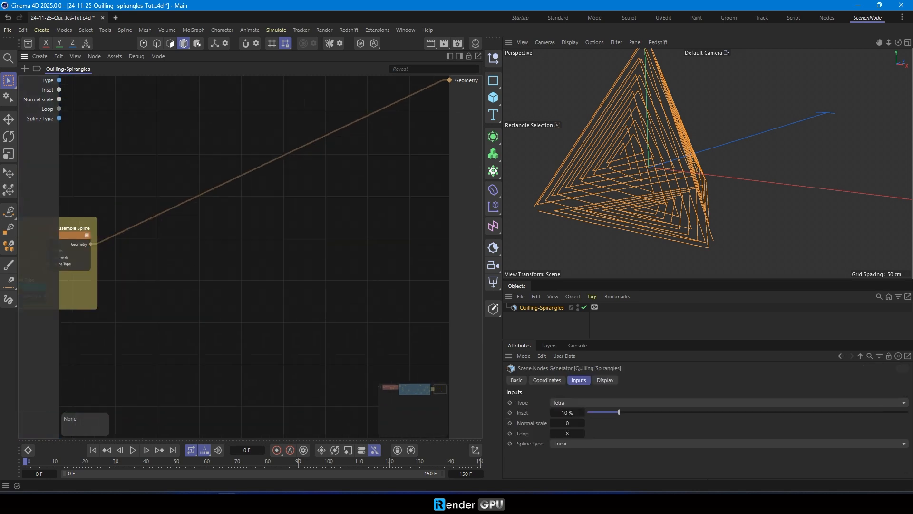
pyautogui.scroll(3, 233, 260)
pyautogui.hotkey('shift', 'c')
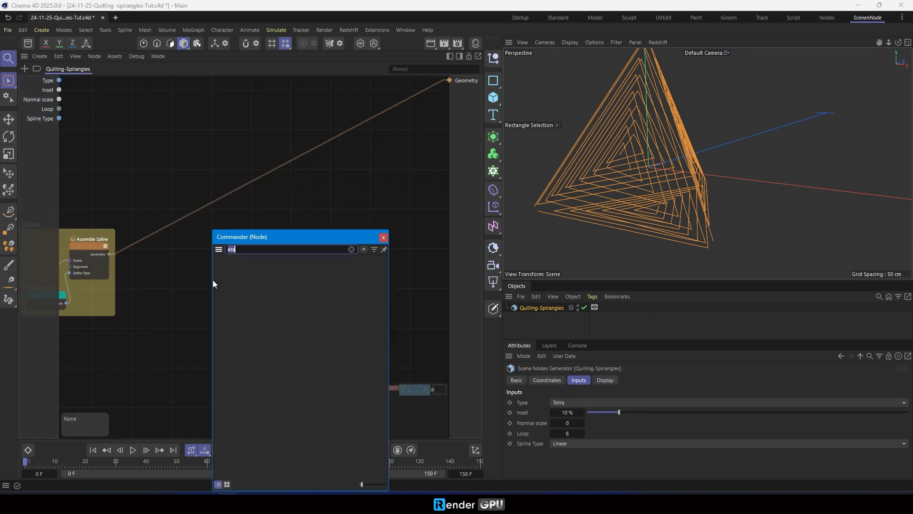
pyautogui.write('trim')
pyautogui.moveTo(232, 273); pyautogui.dragTo(204, 252)
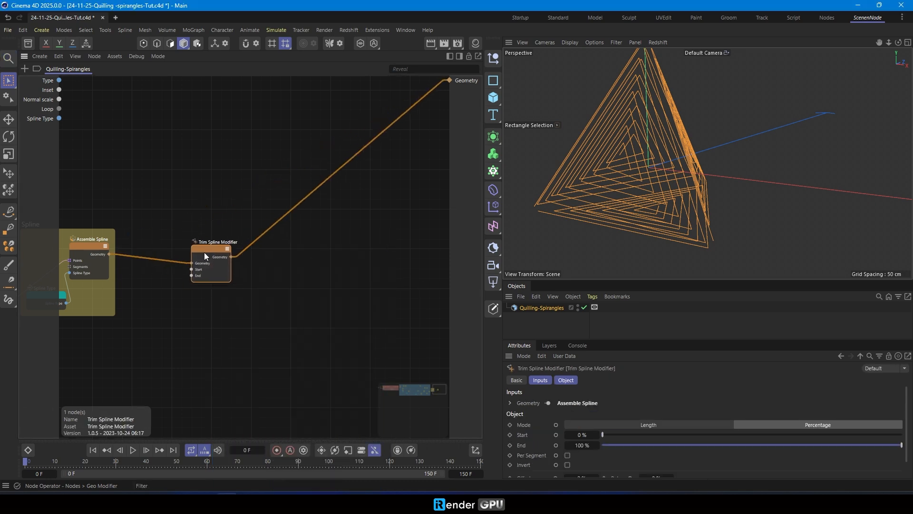
pyautogui.scroll(3, 195, 253)
pyautogui.moveTo(695, 339); pyautogui.dragTo(696, 317)
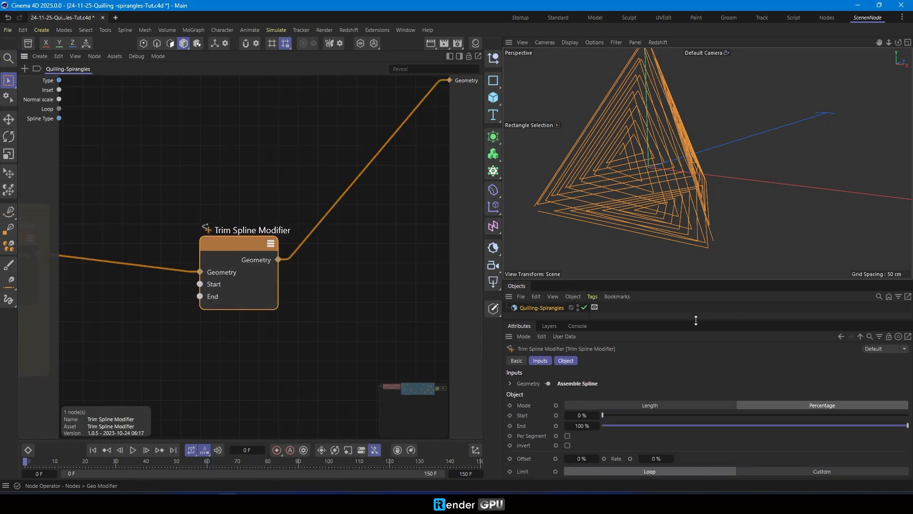
pyautogui.moveTo(909, 426)
pyautogui.mouseDown()
pyautogui.moveTo(658, 436)
pyautogui.moveTo(661, 444)
pyautogui.moveTo(798, 444)
pyautogui.moveTo(714, 441)
pyautogui.moveTo(909, 428)
pyautogui.mouseUp()
pyautogui.click(548, 307)
# Expose the Trim Spline Modifier's End as a generator input named Trim and arrange its input node beside the modifier
pyautogui.click(217, 260)
pyautogui.moveTo(196, 296); pyautogui.dragTo(27, 264)
pyautogui.moveTo(200, 297); pyautogui.dragTo(47, 302)
pyautogui.click(67, 323)
pyautogui.doubleClick(53, 129)
pyautogui.write('Trim')
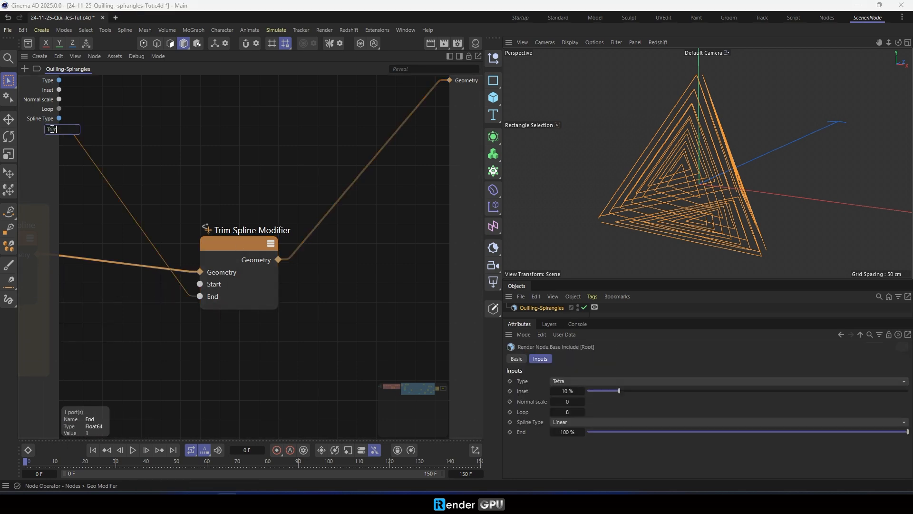
pyautogui.press('Return')
pyautogui.moveTo(64, 147); pyautogui.dragTo(148, 295)
pyautogui.moveTo(247, 240); pyautogui.dragTo(249, 225)
# Try the generator's Trim input with the B-Spline type, and return it to 100% and Linear
pyautogui.click(542, 308)
pyautogui.click(611, 422)
pyautogui.click(600, 444)
pyautogui.moveTo(590, 431); pyautogui.dragTo(912, 437)
pyautogui.click(570, 423)
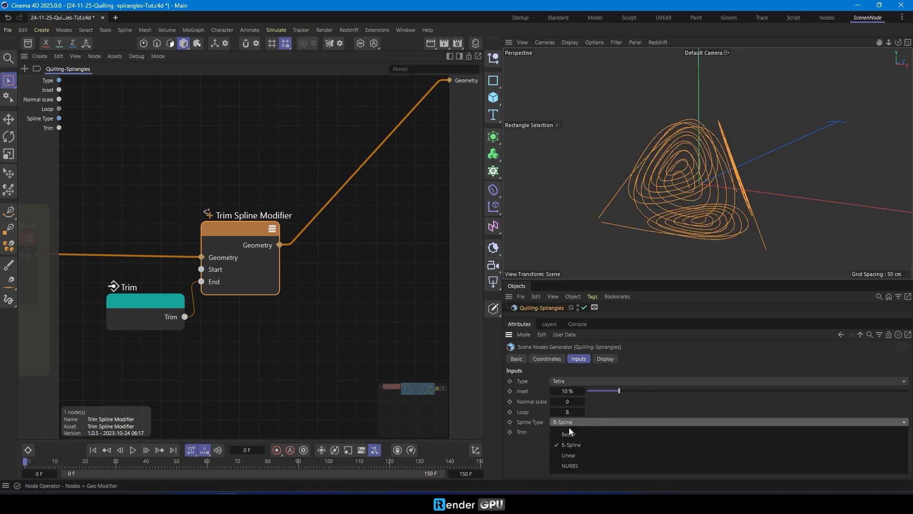
pyautogui.click(579, 455)
# Insert a Resample Spline node after Assemble Spline, making room for it and enlarging the Spline scaffold around it
pyautogui.scroll(-2, 276, 281)
pyautogui.moveTo(370, 335); pyautogui.dragTo(216, 244)
pyautogui.moveTo(264, 227); pyautogui.dragTo(399, 222)
pyautogui.click(161, 293)
pyautogui.moveTo(152, 268); pyautogui.dragTo(168, 275, button='middle')
pyautogui.scroll(1, 168, 275)
pyautogui.hotkey('shift', 'c')
pyautogui.write('res')
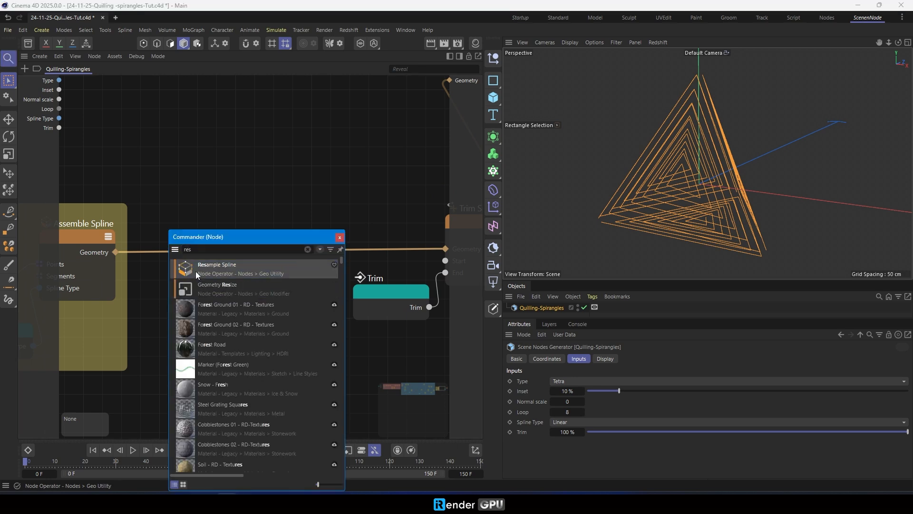
pyautogui.doubleClick(196, 275)
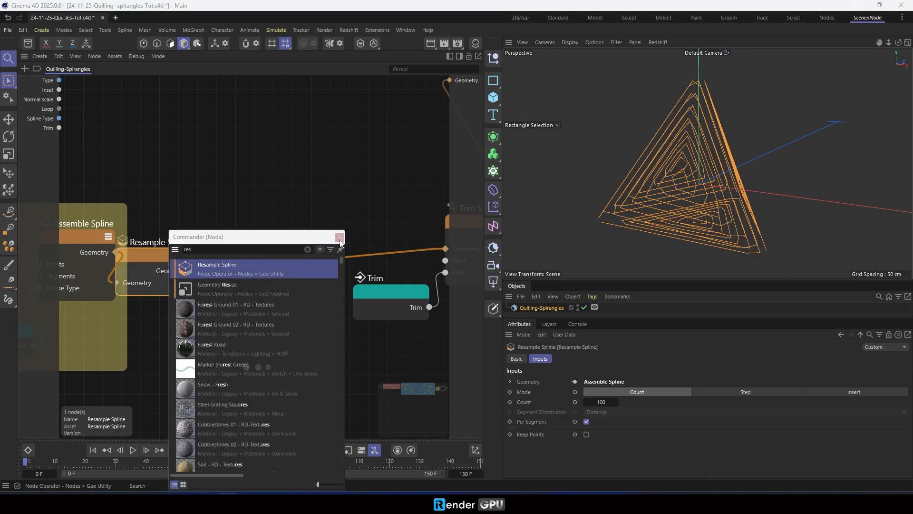
pyautogui.moveTo(128, 220); pyautogui.dragTo(257, 219)
pyautogui.moveTo(153, 266); pyautogui.dragTo(156, 266)
# Set the Resample Spline node to Step mode and enable Keep Points
pyautogui.click(736, 393)
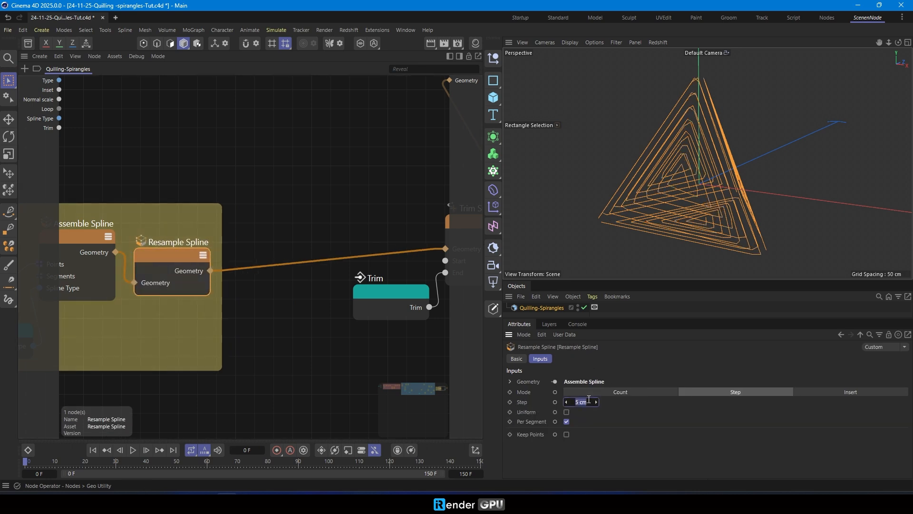
pyautogui.click(567, 434)
pyautogui.click(255, 319)
pyautogui.moveTo(255, 318); pyautogui.dragTo(100, 305, button='middle')
# Try the generator with the B-Spline type and Trim at 92%, and examine the spiral ends
pyautogui.click(316, 219)
pyautogui.click(535, 308)
pyautogui.click(612, 422)
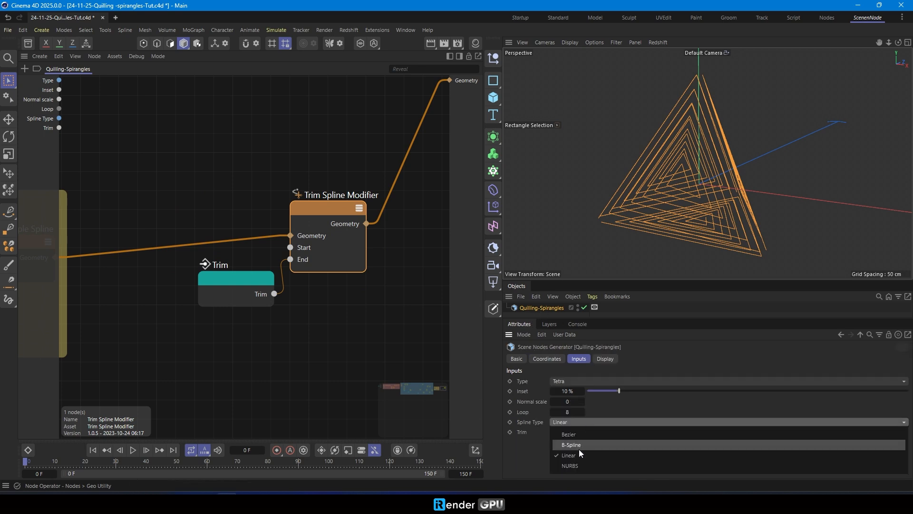
pyautogui.click(578, 446)
pyautogui.moveTo(907, 433); pyautogui.dragTo(881, 431)
pyautogui.keyDown('alt'); pyautogui.moveTo(695, 202); pyautogui.dragTo(587, 189); pyautogui.keyUp('alt')
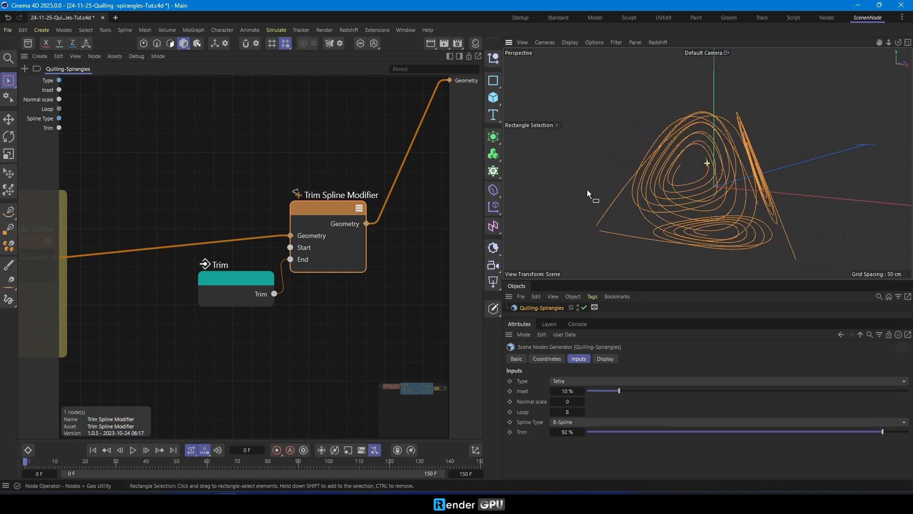
# Set the Trim Spline Modifier's Limit to Custom with a Clamp Min of 11%
pyautogui.click(338, 210)
pyautogui.click(822, 470)
pyautogui.click(585, 471)
pyautogui.write('10')
pyautogui.press('Return')
pyautogui.keyDown('alt'); pyautogui.moveTo(742, 143); pyautogui.dragTo(679, 304); pyautogui.keyUp('alt')
pyautogui.click(598, 469)
pyautogui.keyDown('alt'); pyautogui.moveTo(652, 167); pyautogui.dragTo(561, 237); pyautogui.keyUp('alt')
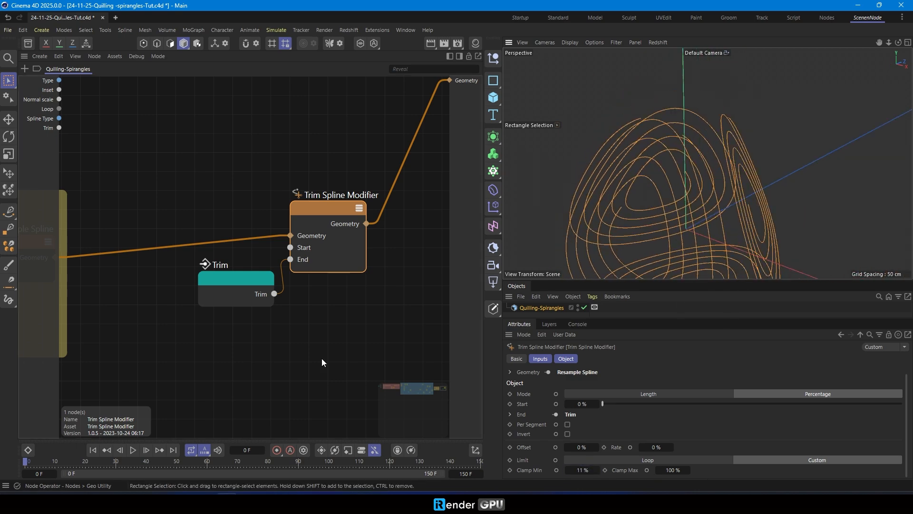
# Return the generator's Spline Type to Linear and set Trim to 100%
pyautogui.click(322, 359)
pyautogui.click(582, 421)
pyautogui.click(577, 463)
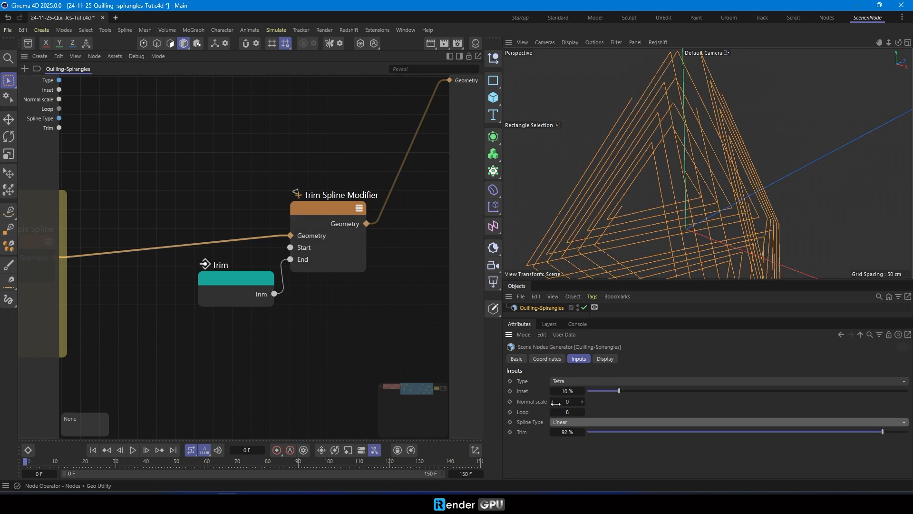
pyautogui.scroll(-3, 607, 195)
pyautogui.keyDown('alt'); pyautogui.moveTo(608, 194); pyautogui.dragTo(748, 392); pyautogui.keyUp('alt')
pyautogui.moveTo(882, 431); pyautogui.dragTo(908, 432)
pyautogui.keyDown('alt'); pyautogui.moveTo(761, 218); pyautogui.dragTo(645, 215); pyautogui.keyUp('alt')
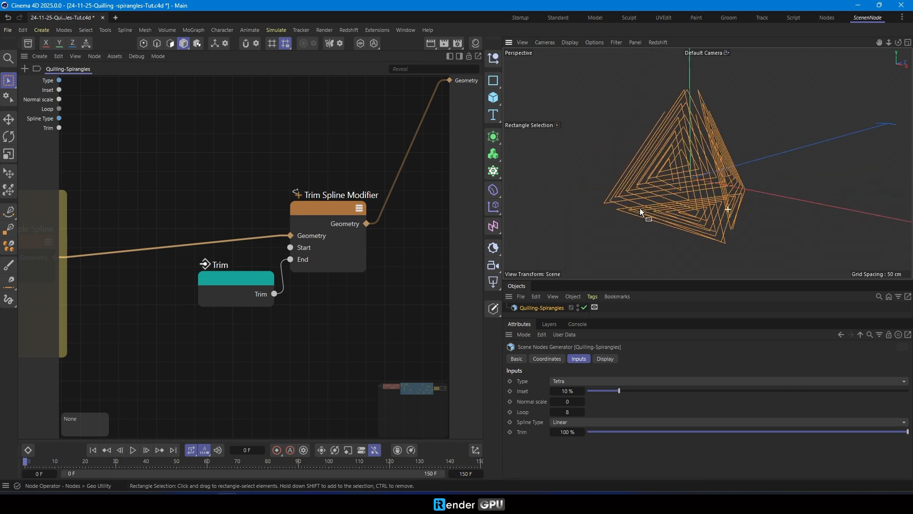
# Group the Trim input and Trim Spline Modifier in a purple scaffold named Trim, and save the project
pyautogui.moveTo(169, 146); pyautogui.dragTo(389, 335)
pyautogui.hotkey('alt', 's')
pyautogui.write('Trim')
pyautogui.press('Return')
pyautogui.rightClick(356, 299)
pyautogui.moveTo(397, 444)
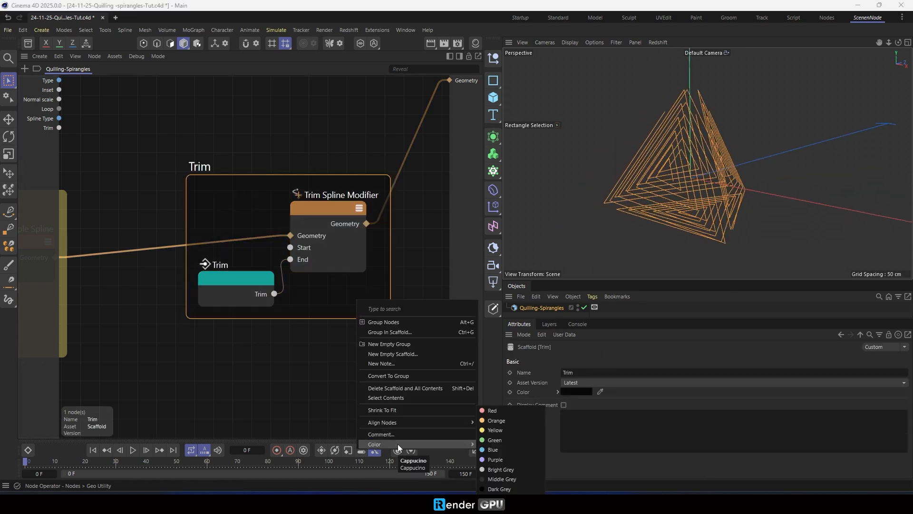
pyautogui.click(495, 459)
pyautogui.press('h')
pyautogui.click(266, 303)
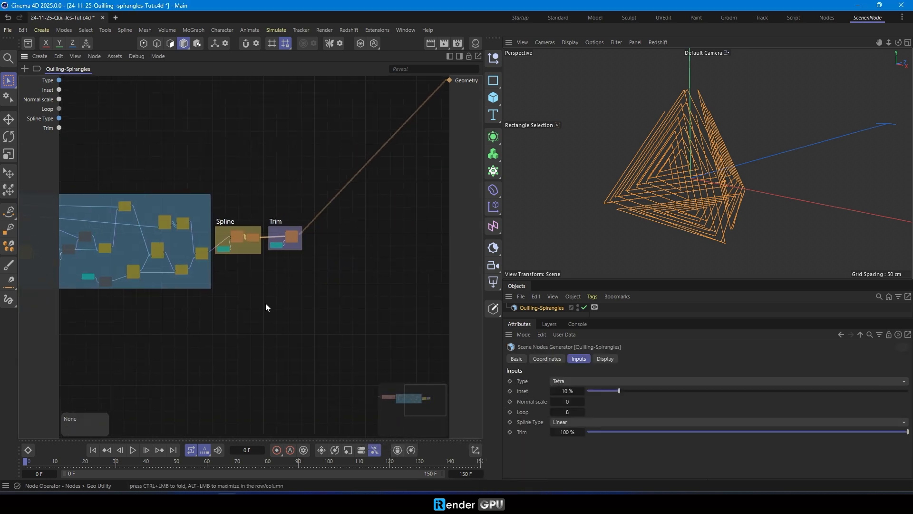
pyautogui.hotkey('ctrl', 's')
# Add an Extrude Line node fed by a Tesselate Spline after the Trim Spline Modifier, as the only connection to the Geometry output
pyautogui.keyDown('alt'); pyautogui.moveTo(394, 241); pyautogui.dragTo(291, 246, button='middle'); pyautogui.keyUp('alt')
pyautogui.scroll(5, 238, 242)
pyautogui.write('cextru')
pyautogui.moveTo(254, 291); pyautogui.dragTo(199, 264)
pyautogui.click(354, 239)
pyautogui.moveTo(290, 202); pyautogui.dragTo(251, 261)
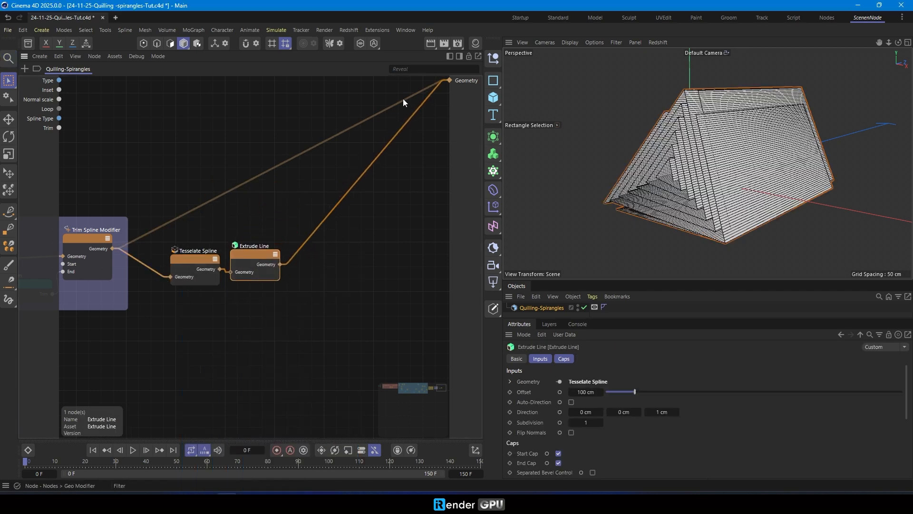
pyautogui.click(432, 91)
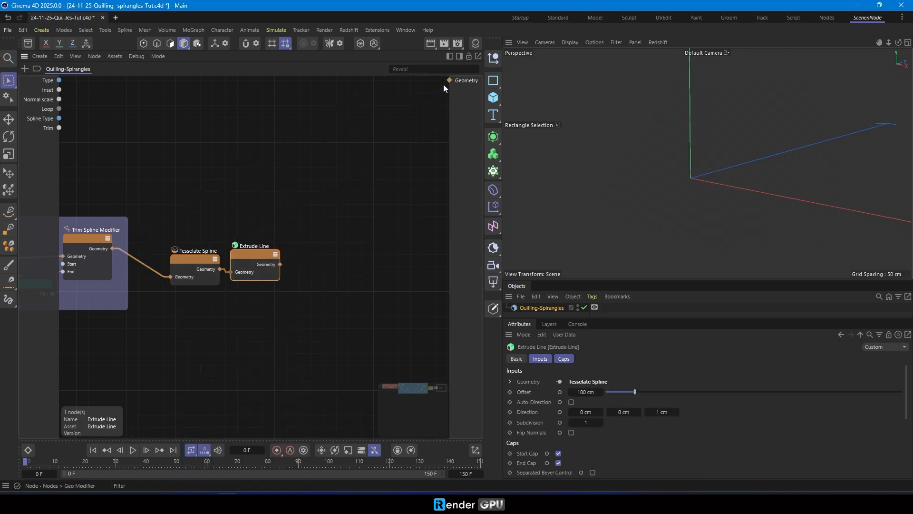
pyautogui.moveTo(419, 138); pyautogui.dragTo(449, 79)
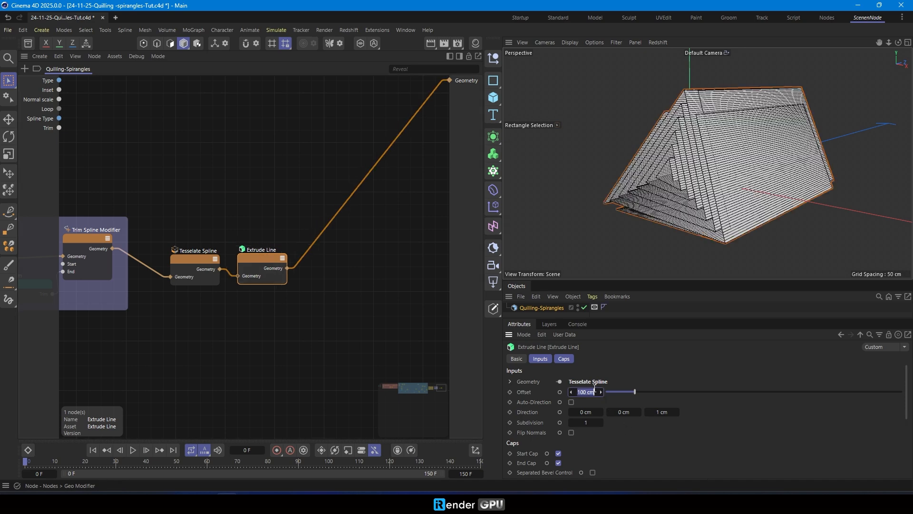
# Set the Extrude Line node's Offset to 2 cm
pyautogui.press('Return')
pyautogui.scroll(2, 200, 270)
pyautogui.scroll(1, 201, 270)
pyautogui.scroll(-1, 170, 246)
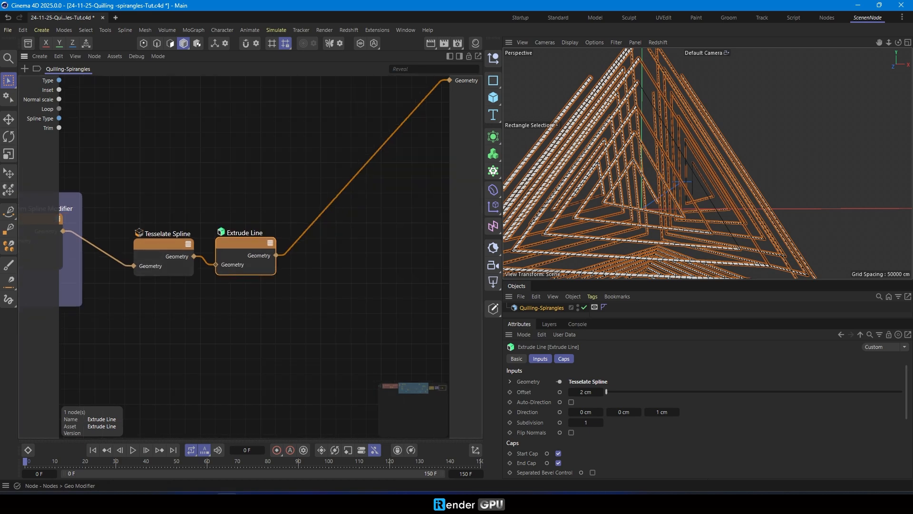
# Insert a Thicken node between Extrude Line and the Geometry output
pyautogui.moveTo(354, 291); pyautogui.dragTo(270, 291, button='middle')
pyautogui.click(270, 291)
pyautogui.hotkey('shift', 'c')
pyautogui.write('thic')
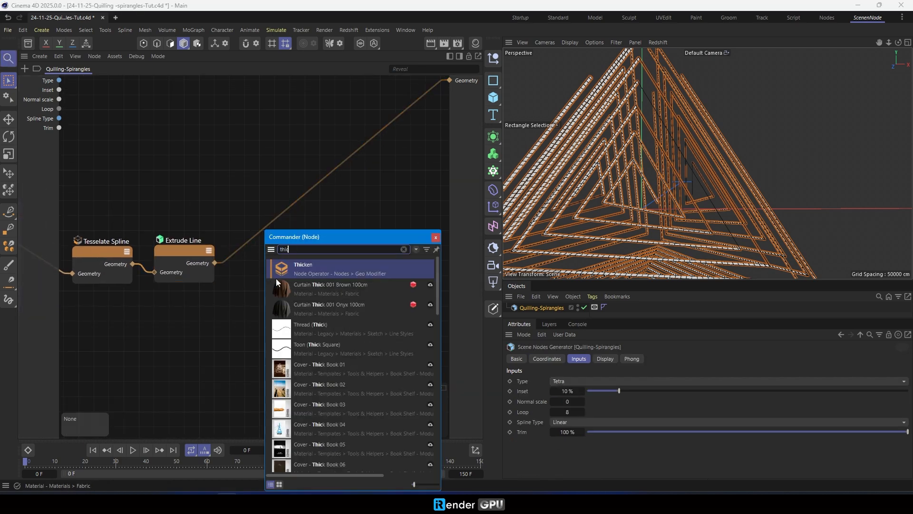
pyautogui.moveTo(244, 250); pyautogui.dragTo(242, 250)
pyautogui.click(436, 238)
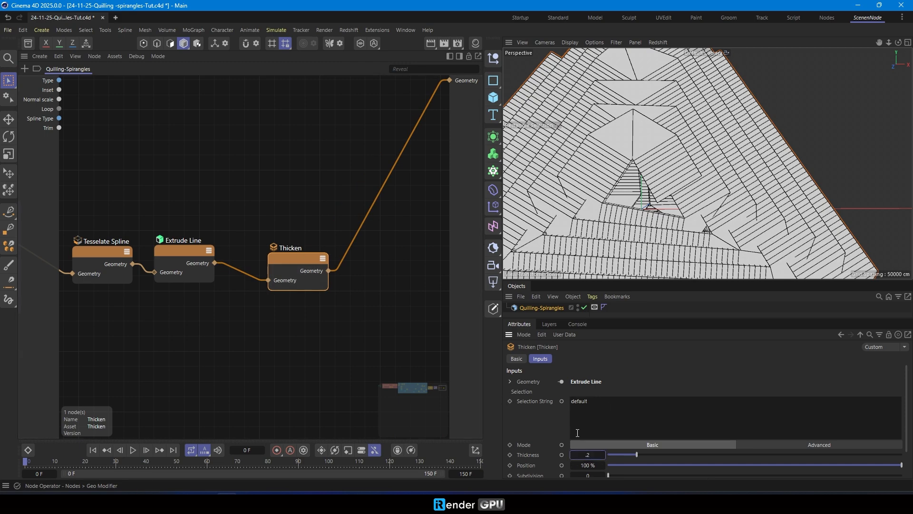
# Try a Thickness of 0.2 cm on the Thicken node and inspect the strips
pyautogui.press('Return')
pyautogui.scroll(-3, 687, 184)
pyautogui.moveTo(687, 184)
pyautogui.keyDown('alt'); pyautogui.mouseDown()
pyautogui.moveTo(632, 204)
pyautogui.moveTo(678, 179)
pyautogui.mouseUp(); pyautogui.keyUp('alt')
pyautogui.scroll(5, 678, 179)
pyautogui.scroll(-3, 678, 179)
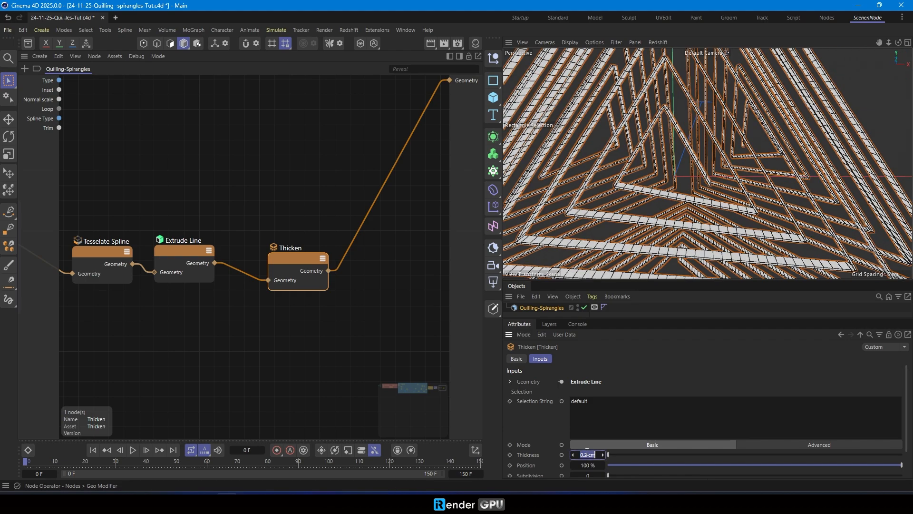
# Set the Thicken node's Thickness to 0.1 cm and check the mesh unselected
pyautogui.write('.1')
pyautogui.press('Return')
pyautogui.scroll(-5, 683, 169)
pyautogui.click(648, 245)
pyautogui.scroll(3, 722, 157)
pyautogui.moveTo(722, 157)
pyautogui.keyDown('alt'); pyautogui.mouseDown()
pyautogui.moveTo(698, 156)
pyautogui.moveTo(718, 164)
pyautogui.mouseUp(); pyautogui.keyUp('alt')
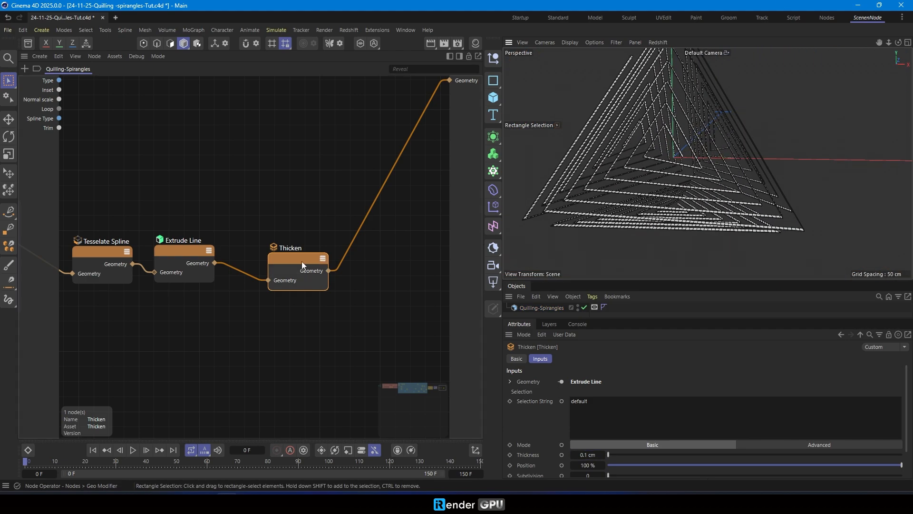
# Group Tesselate Spline, Extrude Line and Thicken in a scaffold named Line to Mesh
pyautogui.scroll(-3, 302, 261)
pyautogui.moveTo(136, 218); pyautogui.dragTo(350, 310)
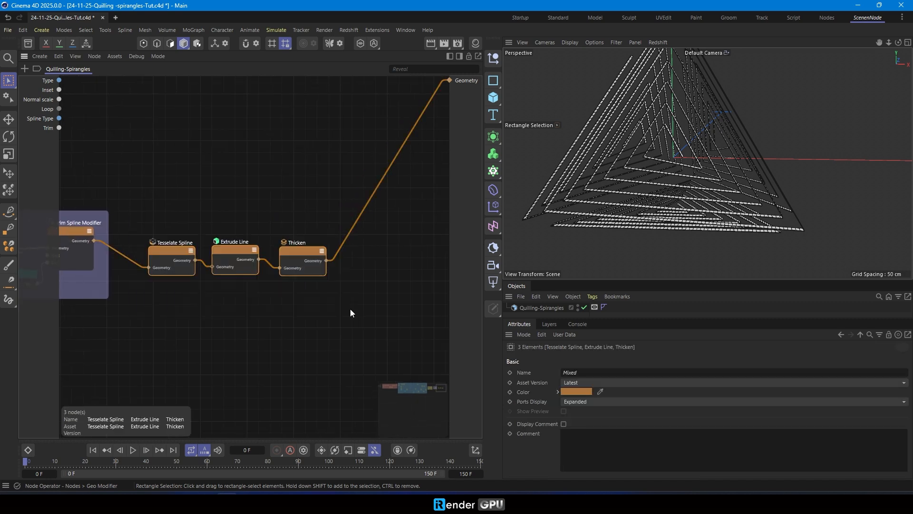
pyautogui.hotkey('ctrl', 'g')
pyautogui.write('Line to Mes')
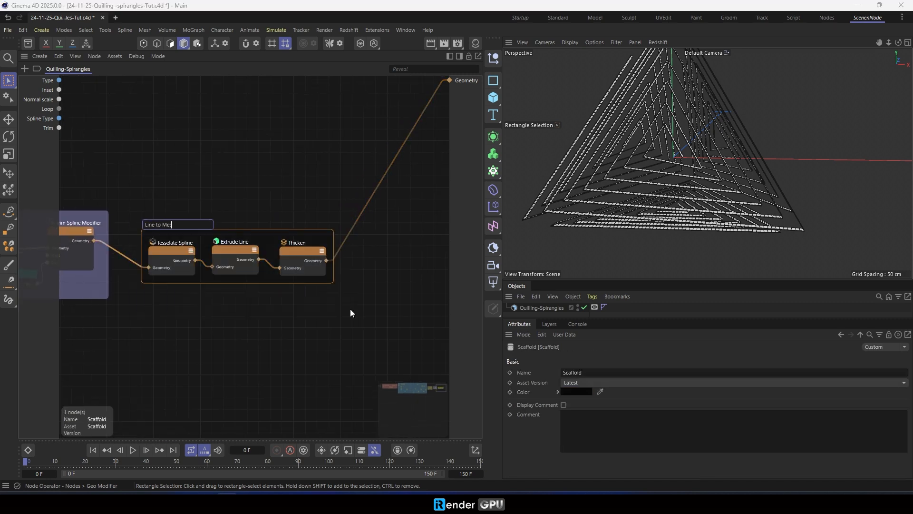
pyautogui.write('h')
pyautogui.press('Return')
# Set the Line to Mesh scaffold's color to green
pyautogui.scroll(-3, 282, 269)
pyautogui.rightClick(330, 258)
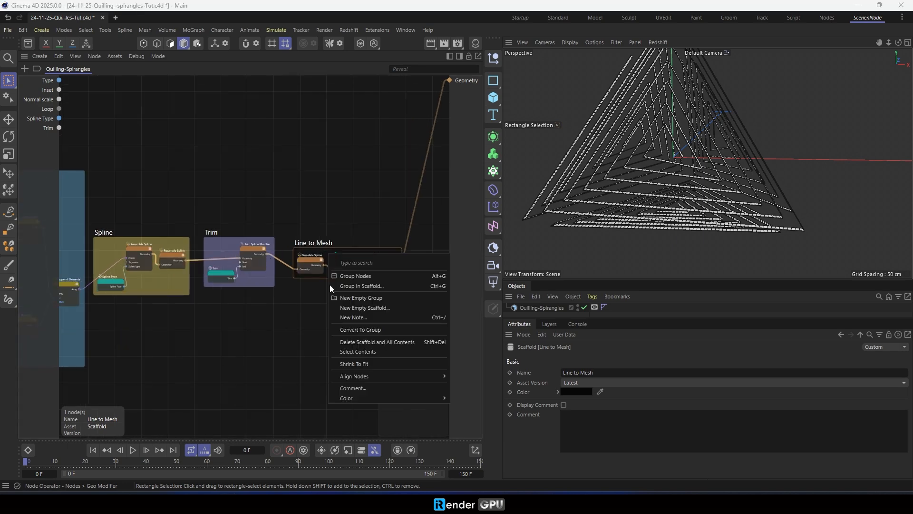
pyautogui.click(469, 428)
pyautogui.scroll(3, 334, 284)
pyautogui.scroll(-1, 280, 238)
pyautogui.click(249, 292)
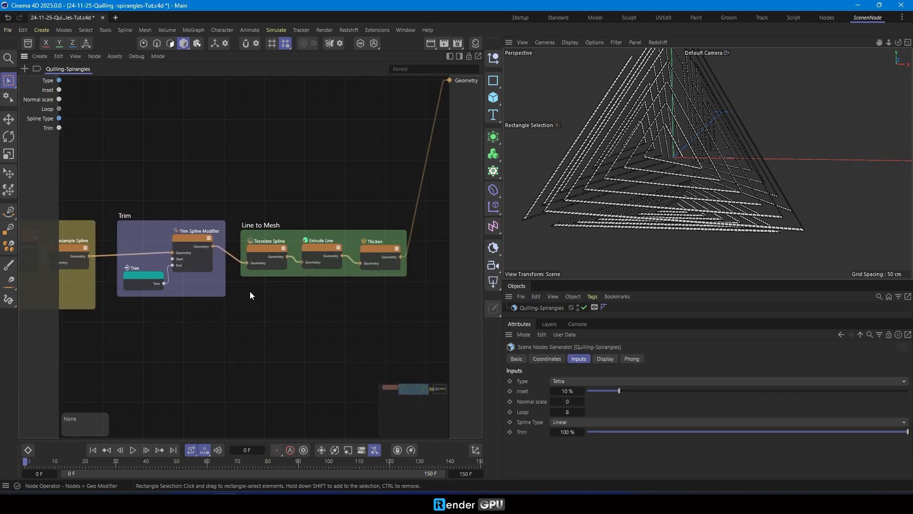
# Insert a Connect node between Thicken and the Geometry output
pyautogui.moveTo(419, 238); pyautogui.dragTo(214, 248, button='middle')
pyautogui.scroll(2, 309, 247)
pyautogui.hotkey('shift', 'c')
pyautogui.write('con')
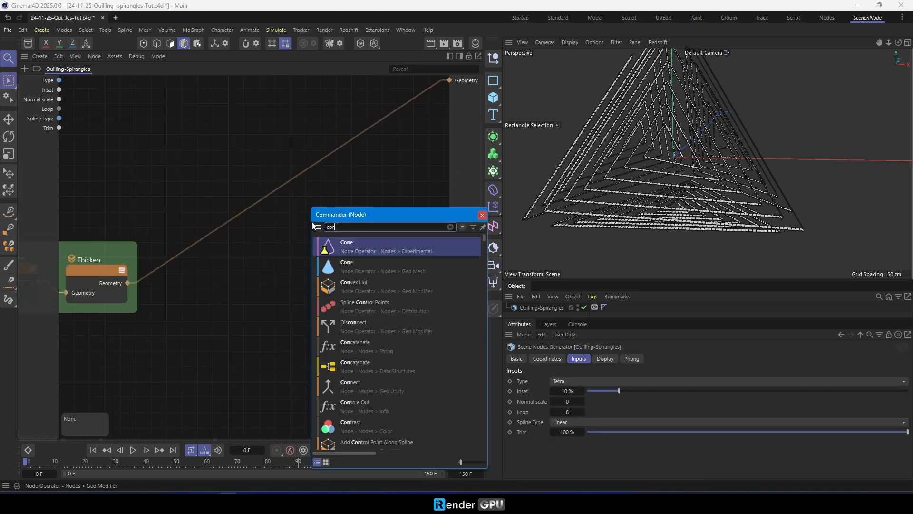
pyautogui.moveTo(255, 200); pyautogui.dragTo(261, 154)
pyautogui.click(300, 218)
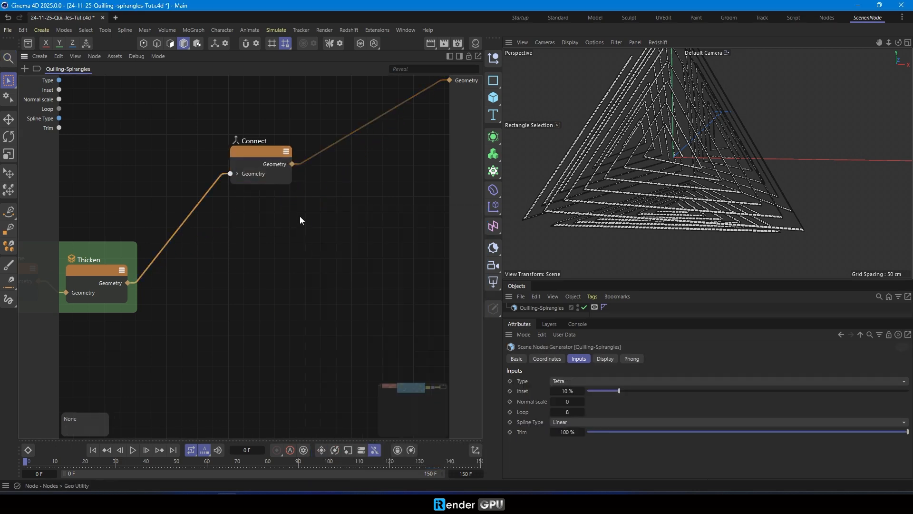
# Wire the Platonic node's Geometry into the Connect node as well and reposition Connect near the Line to Mesh scaffold
pyautogui.scroll(-5, 326, 194)
pyautogui.moveTo(231, 204); pyautogui.dragTo(216, 209, button='middle')
pyautogui.scroll(-5, 216, 209)
pyautogui.scroll(10, 148, 202)
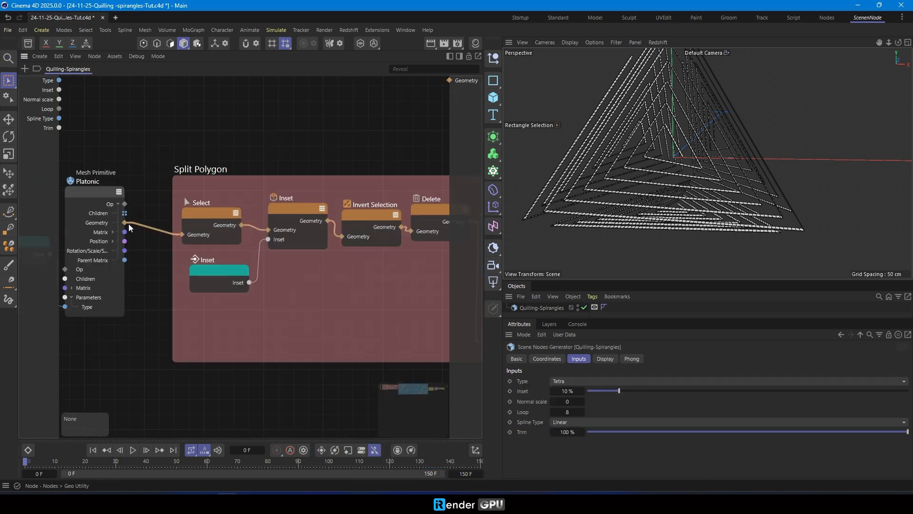
pyautogui.scroll(-3, 125, 226)
pyautogui.moveTo(438, 228); pyautogui.dragTo(452, 283)
pyautogui.moveTo(452, 196); pyautogui.dragTo(370, 210)
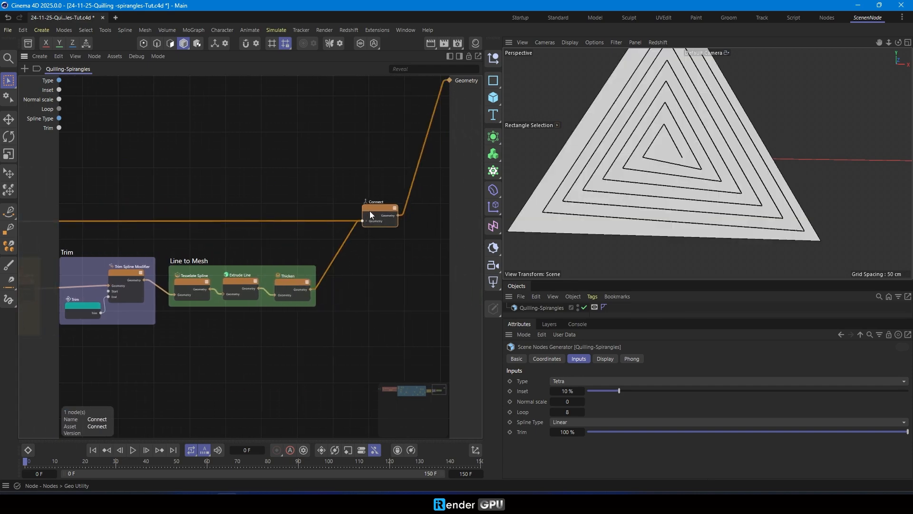
# Enable Auto-Direction on the Extrude Line node in the Line to Mesh scaffold
pyautogui.scroll(-4, 643, 198)
pyautogui.keyDown('alt'); pyautogui.moveTo(682, 179); pyautogui.dragTo(637, 170); pyautogui.keyUp('alt')
pyautogui.scroll(5, 230, 295)
pyautogui.click(266, 296)
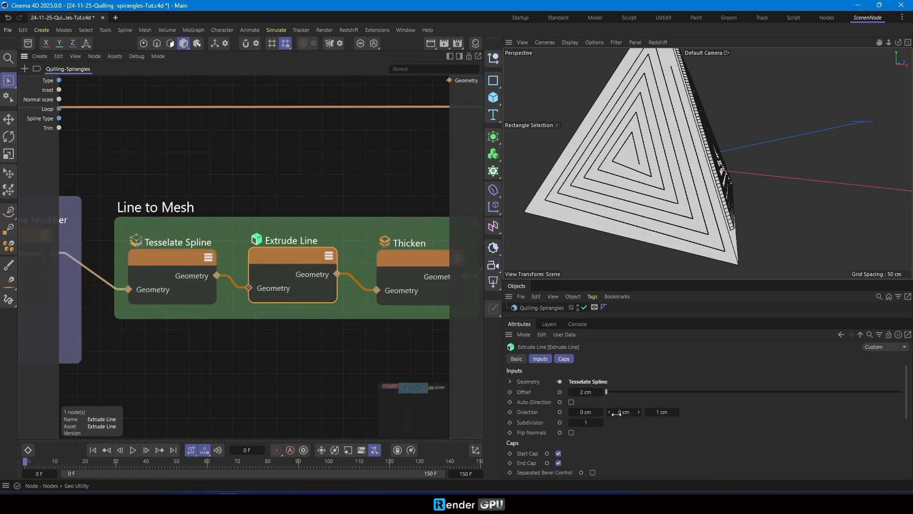
pyautogui.click(571, 402)
pyautogui.keyDown('alt'); pyautogui.moveTo(605, 230); pyautogui.dragTo(601, 191); pyautogui.keyUp('alt')
pyautogui.scroll(-4, 300, 255)
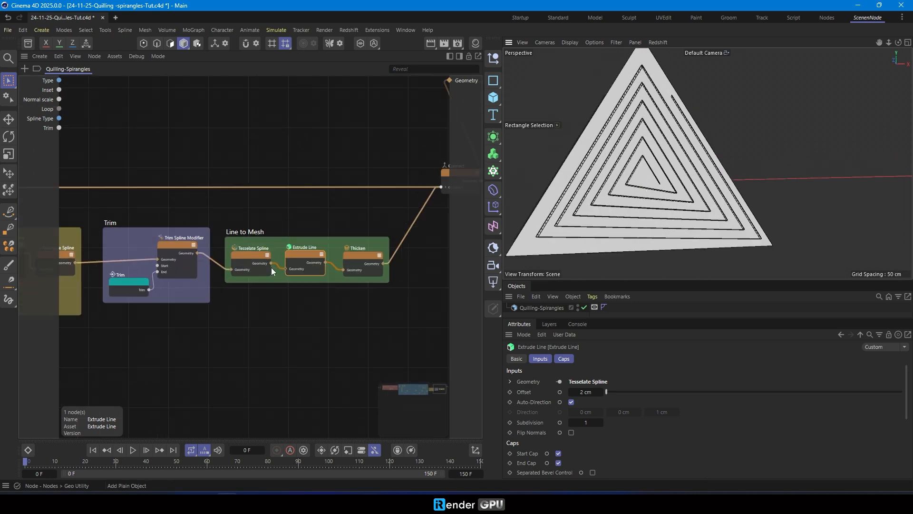
# Set the Quilling-Spirangles generator's Spline Type to B-Spline and orbit around the solid
pyautogui.click(544, 308)
pyautogui.click(612, 423)
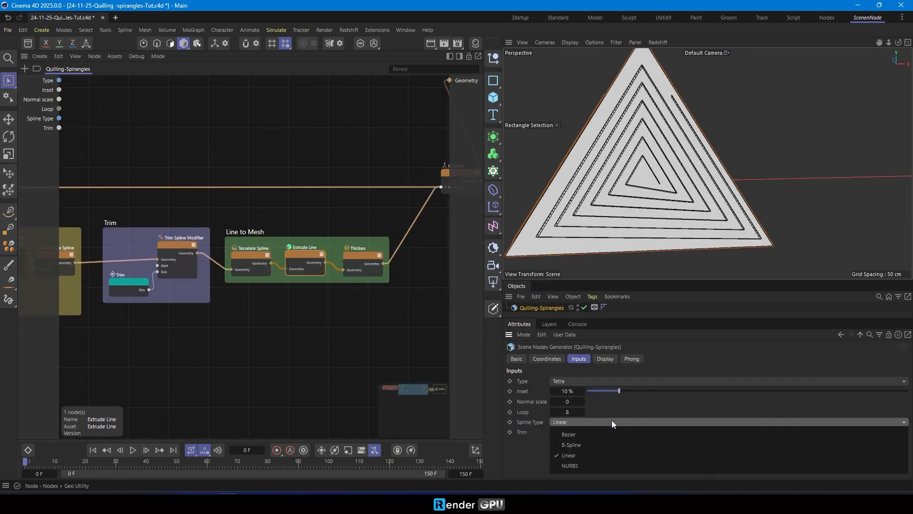
pyautogui.click(592, 446)
pyautogui.keyDown('alt'); pyautogui.moveTo(683, 151); pyautogui.dragTo(624, 153); pyautogui.keyUp('alt')
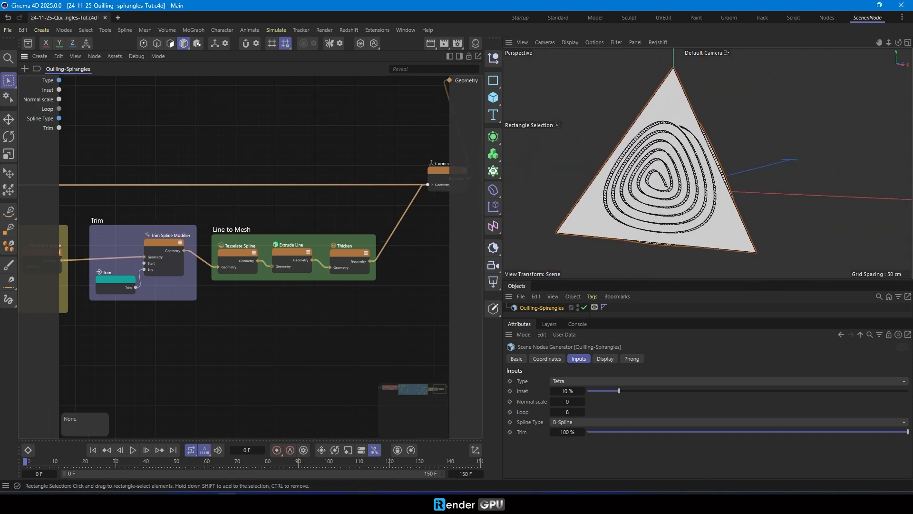
# Switch to the Startup layout and preview the spiral growth by sweeping Trim down and back to 100 %
pyautogui.click(527, 18)
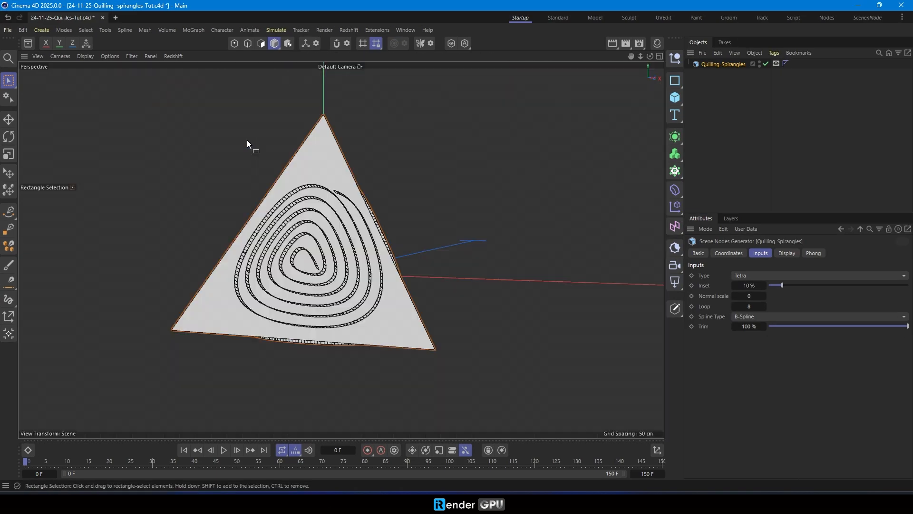
pyautogui.scroll(2, 293, 282)
pyautogui.keyDown('alt'); pyautogui.moveTo(268, 270); pyautogui.dragTo(247, 270); pyautogui.keyUp('alt')
pyautogui.scroll(-2, 248, 270)
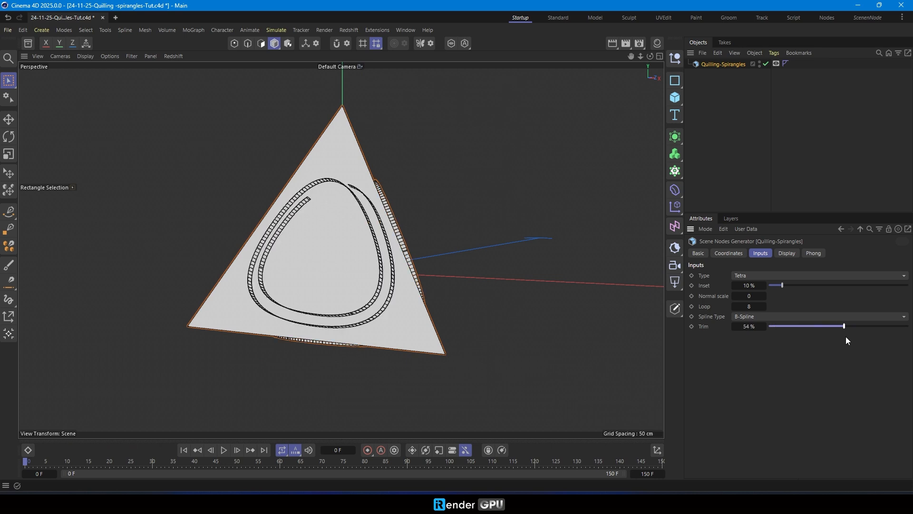
pyautogui.moveTo(821, 327); pyautogui.dragTo(908, 326)
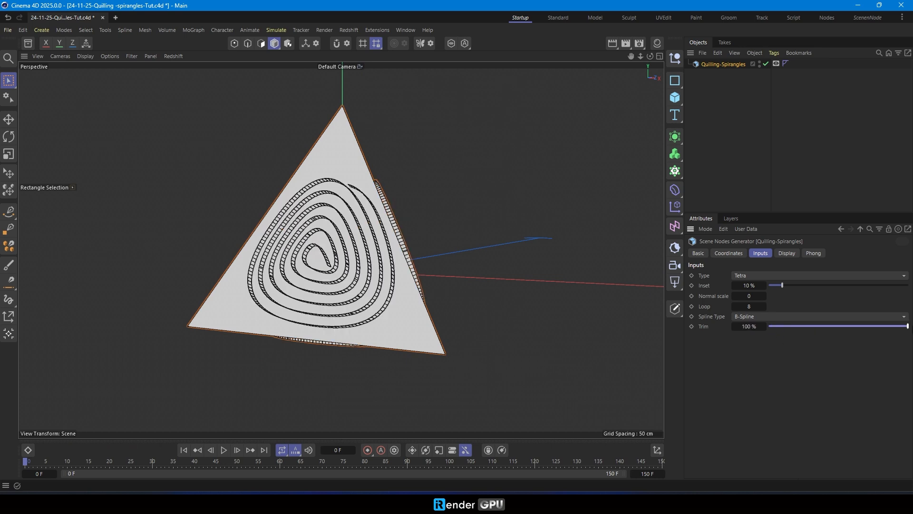
# Set Normal scale to 15 while comparing the Linear and B-Spline spline types on the tetrahedron
pyautogui.click(771, 349)
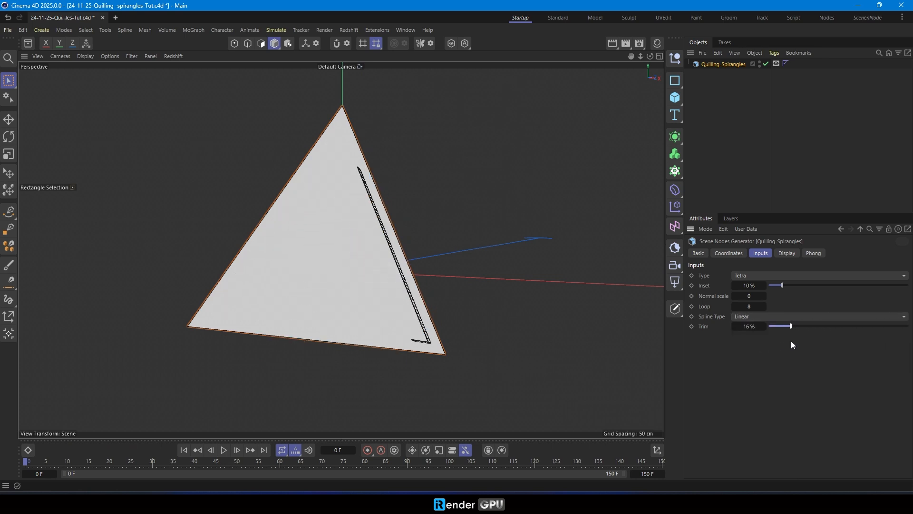
pyautogui.moveTo(756, 298); pyautogui.dragTo(764, 298)
pyautogui.keyDown('alt'); pyautogui.moveTo(429, 279); pyautogui.dragTo(564, 275); pyautogui.keyUp('alt')
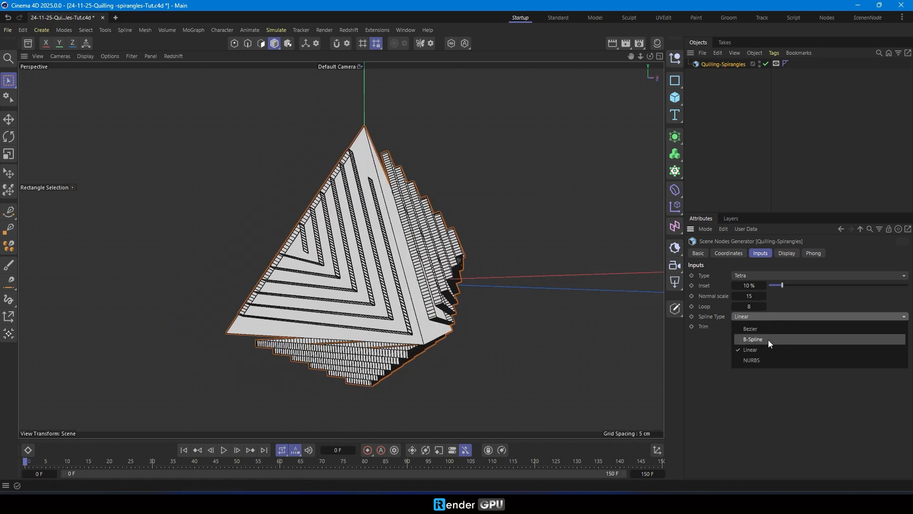
pyautogui.click(769, 339)
pyautogui.keyDown('alt'); pyautogui.moveTo(428, 266); pyautogui.dragTo(825, 303); pyautogui.keyUp('alt')
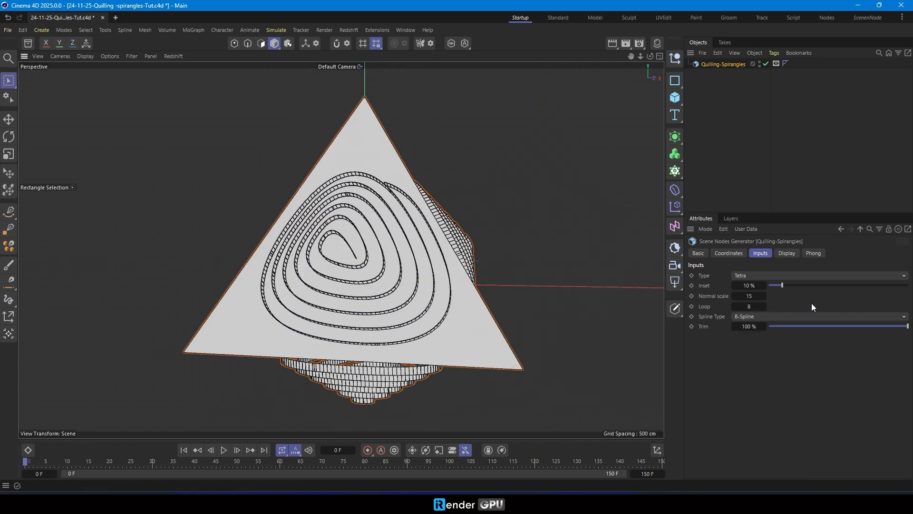
# Try the Bezier spline type with Inset at 45 % and Trim at 96 %
pyautogui.click(752, 329)
pyautogui.moveTo(782, 286); pyautogui.dragTo(837, 286)
pyautogui.keyDown('alt'); pyautogui.moveTo(412, 289); pyautogui.dragTo(348, 272); pyautogui.keyUp('alt')
pyautogui.moveTo(837, 286)
pyautogui.mouseDown()
pyautogui.moveTo(798, 286)
pyautogui.moveTo(832, 287)
pyautogui.mouseUp()
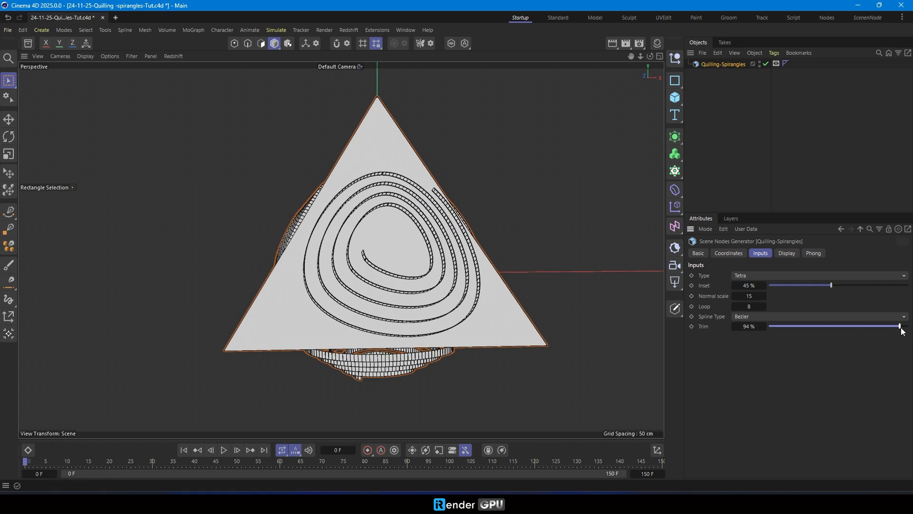
pyautogui.moveTo(901, 328); pyautogui.dragTo(903, 328)
# Change the generator's Type to Hexa and inspect the solid from another side
pyautogui.scroll(-3, 377, 264)
pyautogui.keyDown('alt'); pyautogui.moveTo(377, 265); pyautogui.dragTo(240, 280); pyautogui.keyUp('alt')
pyautogui.click(767, 276)
pyautogui.click(754, 299)
pyautogui.keyDown('alt'); pyautogui.moveTo(350, 306); pyautogui.dragTo(438, 285); pyautogui.keyUp('alt')
# Set the hexahedron's Spline Type to B-Spline with Inset at 14 % and Trim at 100 %
pyautogui.click(776, 318)
pyautogui.click(780, 338)
pyautogui.moveTo(832, 285); pyautogui.dragTo(788, 288)
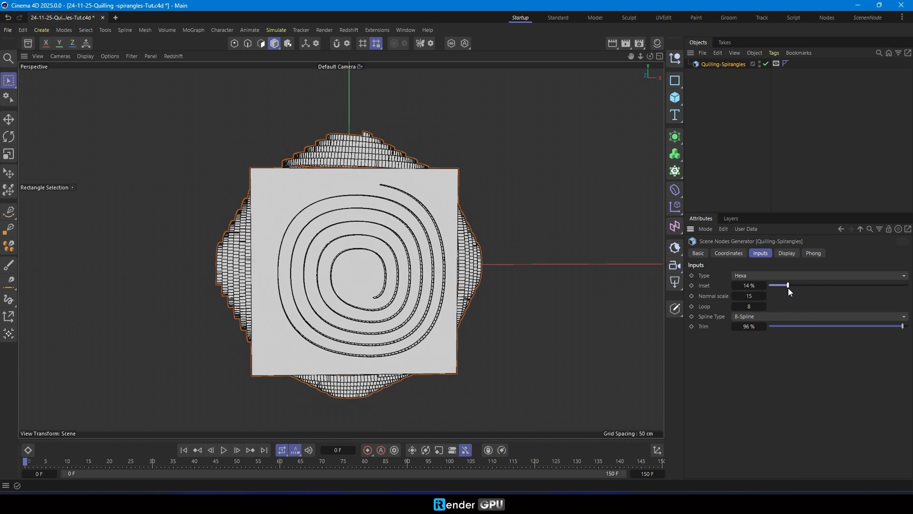
pyautogui.moveTo(903, 326); pyautogui.dragTo(811, 326)
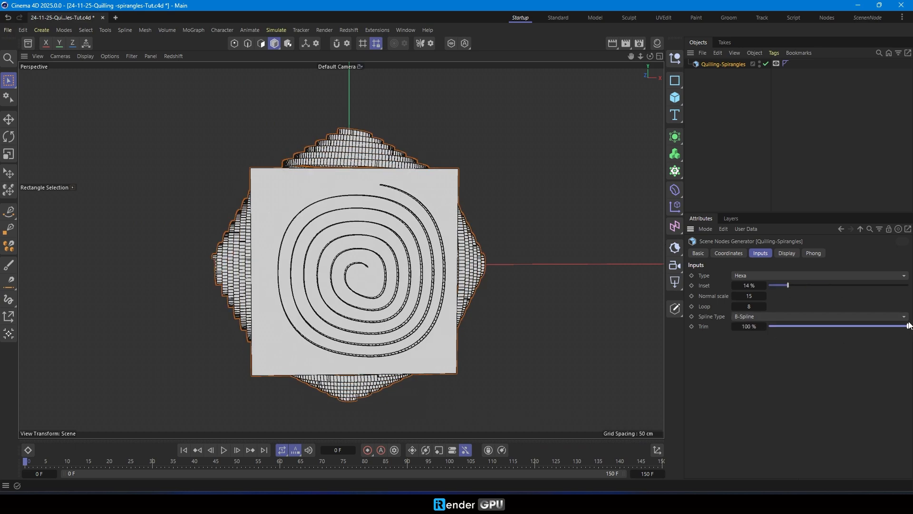
# Change the generator's Type to Dodeca and inspect its spirals
pyautogui.keyDown('alt'); pyautogui.moveTo(361, 256); pyautogui.dragTo(388, 282); pyautogui.keyUp('alt')
pyautogui.click(806, 275)
pyautogui.click(752, 298)
pyautogui.keyDown('alt'); pyautogui.moveTo(482, 229); pyautogui.dragTo(410, 235); pyautogui.keyUp('alt')
pyautogui.click(757, 275)
pyautogui.click(756, 319)
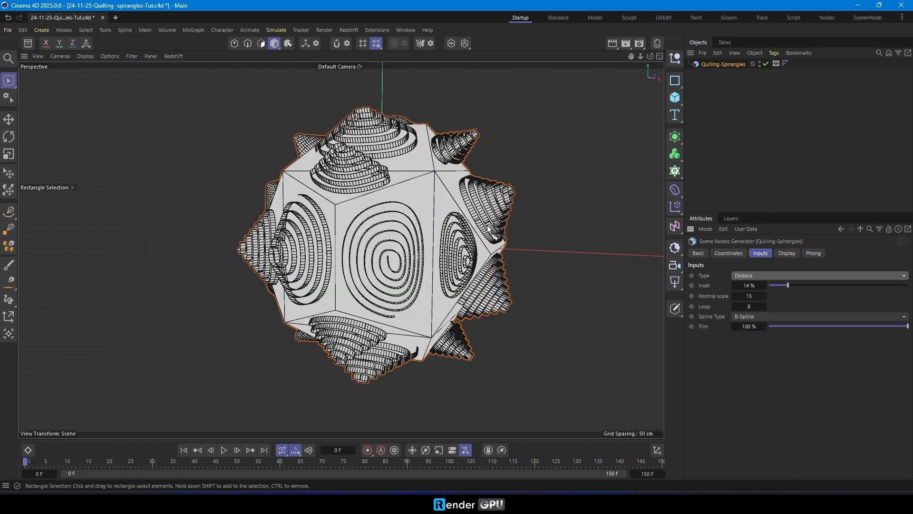
pyautogui.moveTo(485, 238)
pyautogui.keyDown('alt'); pyautogui.mouseDown()
pyautogui.moveTo(458, 197)
pyautogui.moveTo(494, 226)
pyautogui.moveTo(470, 247)
pyautogui.moveTo(523, 242)
pyautogui.mouseUp(); pyautogui.keyUp('alt')
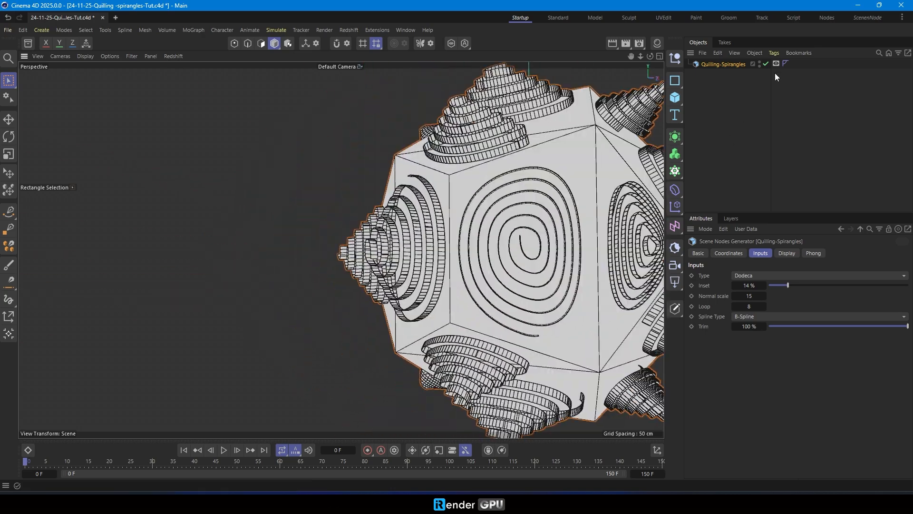
# Turn off the shading mode override in the generator's Display tag and take a closer look at the dodecahedron
pyautogui.click(777, 64)
pyautogui.click(712, 276)
pyautogui.moveTo(469, 247)
pyautogui.keyDown('alt'); pyautogui.mouseDown()
pyautogui.moveTo(346, 262)
pyautogui.moveTo(477, 265)
pyautogui.moveTo(483, 274)
pyautogui.mouseUp(); pyautogui.keyUp('alt')
pyautogui.scroll(2, 424, 188)
# Reselect the Quilling-Spirangles generator and change its Type to Icosa
pyautogui.click(724, 64)
pyautogui.click(774, 277)
pyautogui.click(754, 329)
pyautogui.keyDown('alt'); pyautogui.moveTo(275, 225); pyautogui.dragTo(347, 208); pyautogui.keyUp('alt')
# Lower Normal scale to 7 and preview Trim on the icosahedron, ending at 100 %
pyautogui.moveTo(765, 296); pyautogui.dragTo(764, 300)
pyautogui.press('s')
pyautogui.keyDown('alt'); pyautogui.moveTo(232, 230); pyautogui.dragTo(159, 215); pyautogui.keyUp('alt')
pyautogui.keyDown('alt'); pyautogui.moveTo(490, 229); pyautogui.dragTo(433, 247); pyautogui.keyUp('alt')
pyautogui.moveTo(864, 329); pyautogui.dragTo(908, 327)
# Set the Spline Type to Linear and change the generator's Type to Bucky
pyautogui.click(765, 352)
pyautogui.keyDown('alt'); pyautogui.moveTo(598, 285); pyautogui.dragTo(595, 181); pyautogui.keyUp('alt')
pyautogui.click(778, 276)
pyautogui.click(764, 340)
pyautogui.keyDown('alt'); pyautogui.moveTo(556, 224); pyautogui.dragTo(428, 228); pyautogui.keyUp('alt')
# Turn the Display tag's shading mode override back on to show the mesh lines on the Bucky solid
pyautogui.scroll(1, 453, 118)
pyautogui.click(713, 275)
pyautogui.scroll(-1, 400, 190)
pyautogui.moveTo(380, 191)
pyautogui.keyDown('alt'); pyautogui.mouseDown()
pyautogui.moveTo(452, 210)
pyautogui.moveTo(390, 195)
pyautogui.mouseUp(); pyautogui.keyUp('alt')
# Return to the SceneNode layout and try Disc as the Platonic node's Primitive Type
pyautogui.click(867, 19)
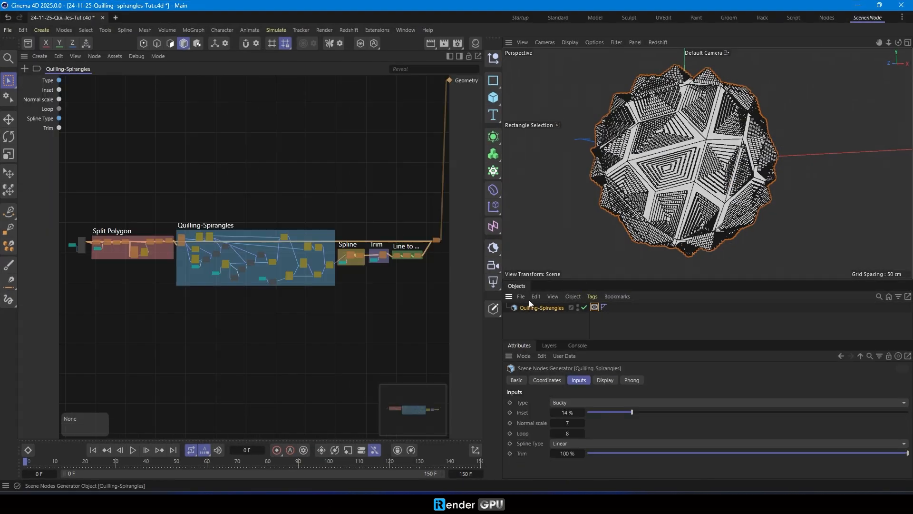
pyautogui.scroll(5, 185, 221)
pyautogui.click(200, 186)
pyautogui.click(691, 404)
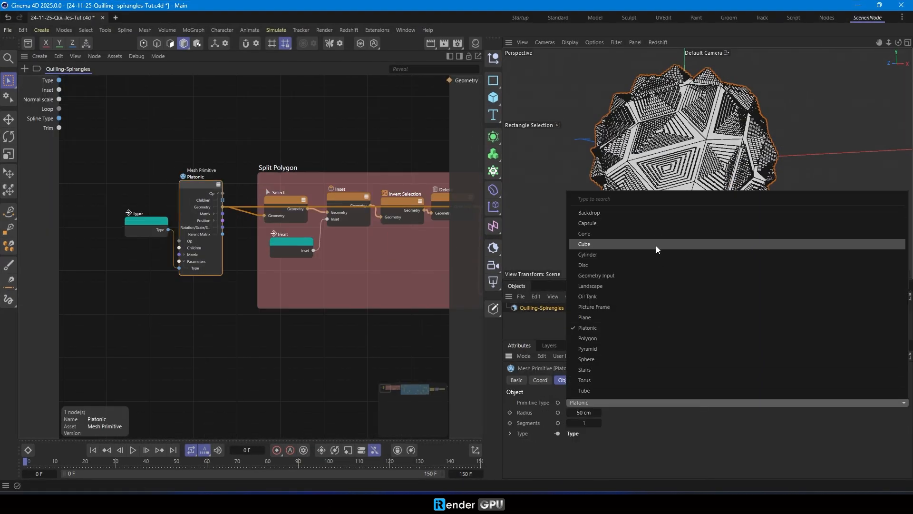
pyautogui.click(656, 267)
pyautogui.scroll(5, 683, 143)
pyautogui.keyDown('alt'); pyautogui.moveTo(682, 142); pyautogui.dragTo(646, 123); pyautogui.keyUp('alt')
# Disable the Display tag's shading mode override on the generator
pyautogui.click(595, 311)
pyautogui.click(531, 402)
pyautogui.moveTo(627, 225)
pyautogui.keyDown('alt'); pyautogui.mouseDown()
pyautogui.moveTo(629, 248)
pyautogui.moveTo(633, 198)
pyautogui.mouseUp(); pyautogui.keyUp('alt')
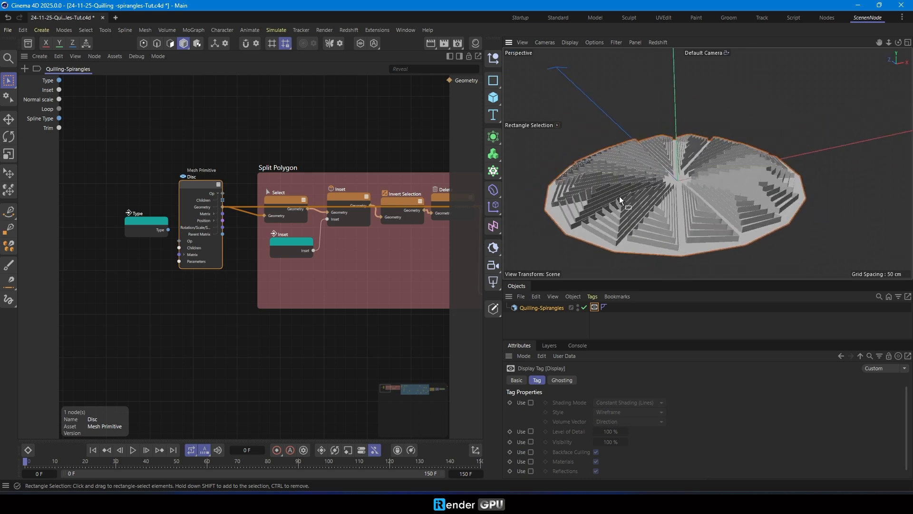
# Change the Mesh Primitive node's Primitive Type from Disc to Sphere
pyautogui.click(190, 195)
pyautogui.click(620, 403)
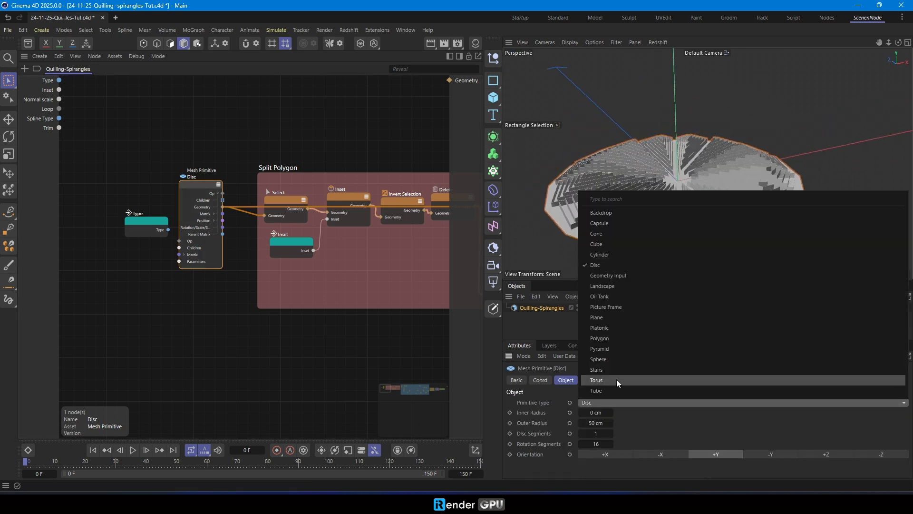
pyautogui.click(629, 363)
pyautogui.scroll(-3, 659, 157)
pyautogui.keyDown('alt'); pyautogui.moveTo(660, 157); pyautogui.dragTo(563, 100); pyautogui.keyUp('alt')
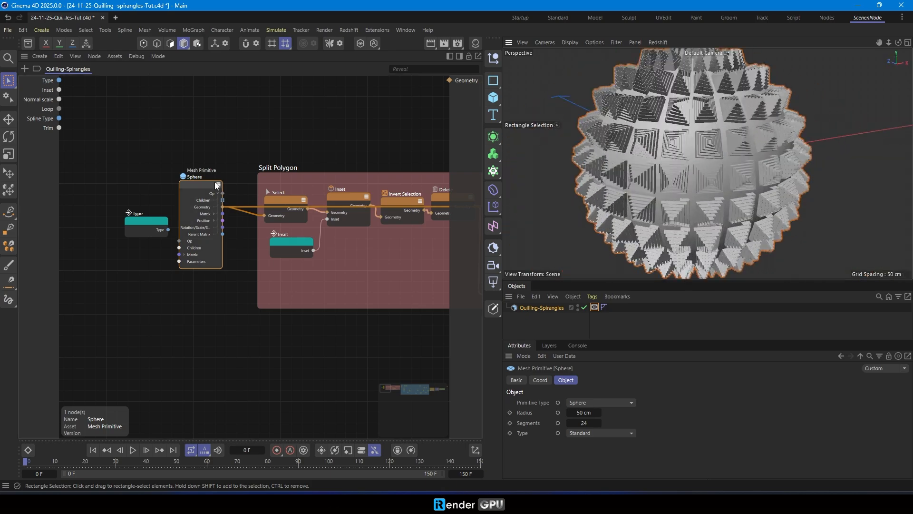
# Set the sphere primitive's Type to Tetrahedron and inspect the triangular spirals
pyautogui.click(606, 380)
pyautogui.scroll(3, 756, 157)
pyautogui.keyDown('alt'); pyautogui.moveTo(763, 155); pyautogui.dragTo(789, 169); pyautogui.keyUp('alt')
pyautogui.scroll(-4, 672, 147)
pyautogui.keyDown('alt'); pyautogui.moveTo(672, 147); pyautogui.dragTo(785, 152); pyautogui.keyUp('alt')
pyautogui.scroll(4, 786, 152)
# Set the generator's Spline Type to B-Spline for the sphere
pyautogui.click(542, 308)
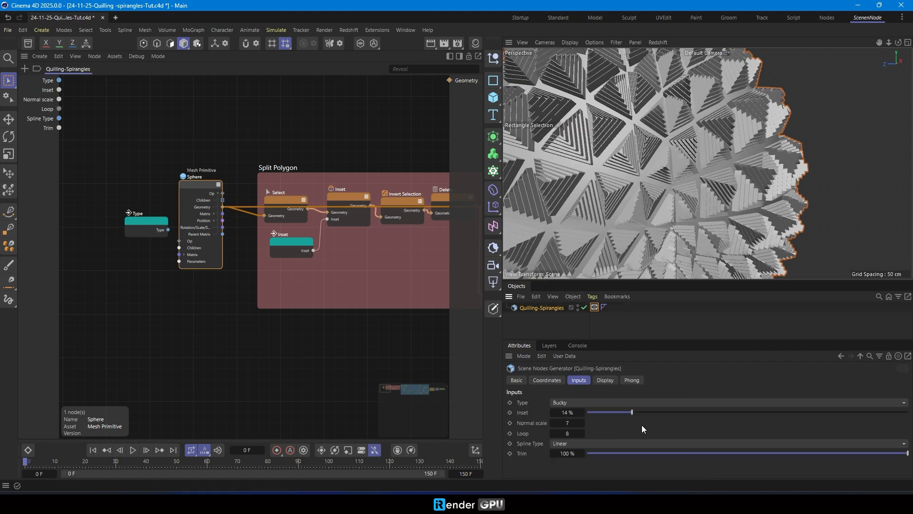
pyautogui.scroll(-4, 678, 184)
pyautogui.keyDown('alt'); pyautogui.moveTo(587, 177); pyautogui.dragTo(611, 187); pyautogui.keyUp('alt')
# Change the sphere primitive's Type to Hexahedron and switch to the Startup layout
pyautogui.click(190, 186)
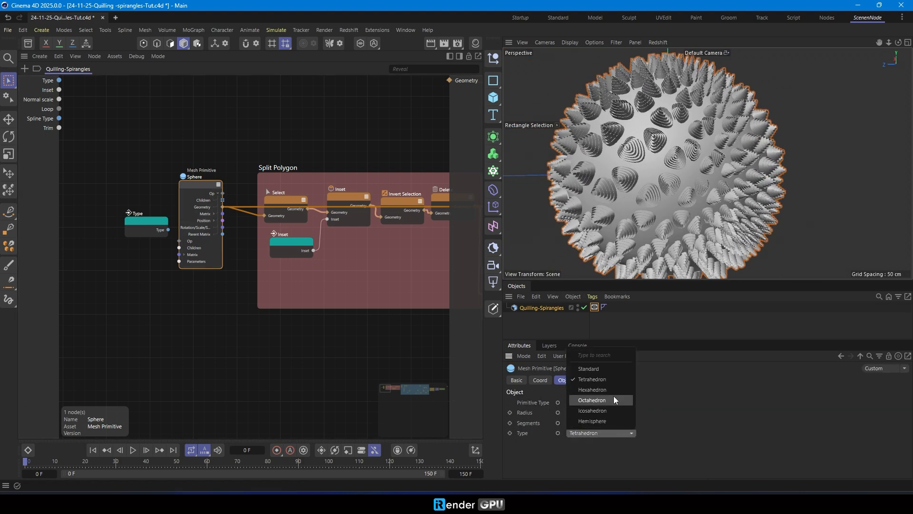
pyautogui.click(613, 389)
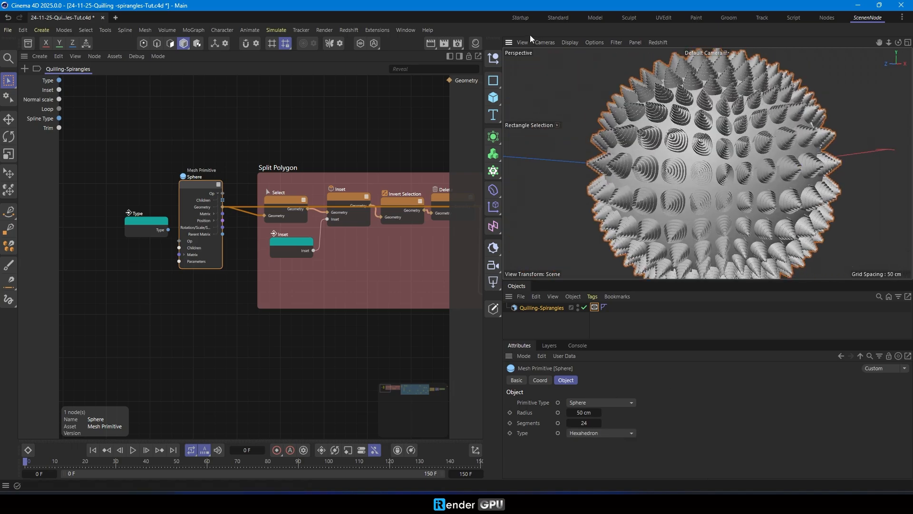
pyautogui.click(520, 17)
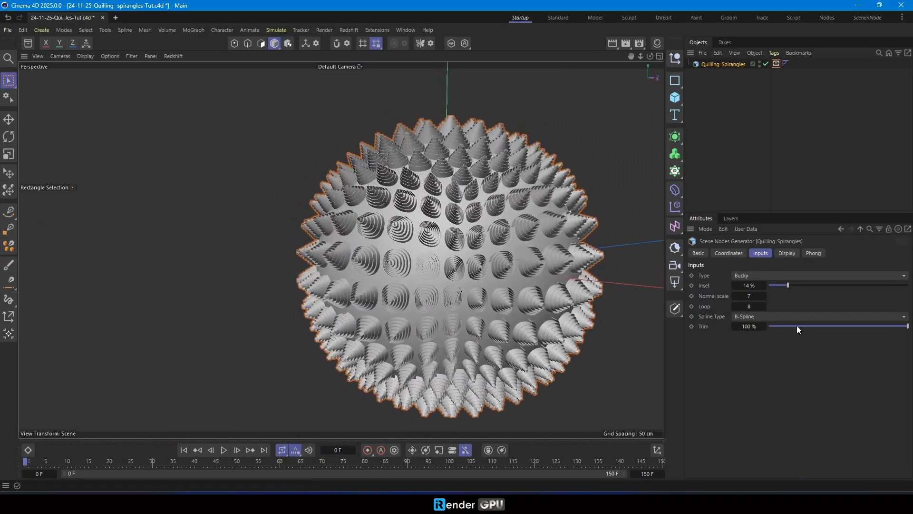
# Set the generator's Normal scale to 5 and Inset to 10 %, keeping Trim at 100 %
pyautogui.moveTo(887, 326); pyautogui.dragTo(908, 326)
pyautogui.keyDown('alt'); pyautogui.moveTo(592, 315); pyautogui.dragTo(419, 290); pyautogui.keyUp('alt')
pyautogui.moveTo(763, 296)
pyautogui.mouseDown()
pyautogui.moveTo(743, 297)
pyautogui.moveTo(767, 294)
pyautogui.mouseUp()
pyautogui.click(735, 296)
pyautogui.click(735, 295)
pyautogui.click(735, 285)
pyautogui.click(735, 285)
pyautogui.click(734, 285)
pyautogui.click(735, 285)
# Change the Mesh Primitive back to Platonic in the SceneNode layout and rewire the Type input to its Type parameter
pyautogui.click(868, 18)
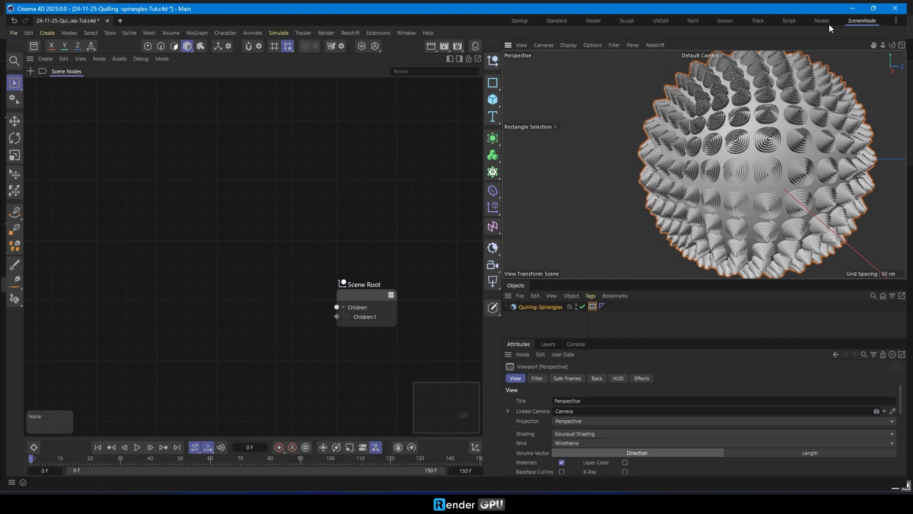
pyautogui.scroll(5, 223, 202)
pyautogui.click(166, 173)
pyautogui.click(601, 403)
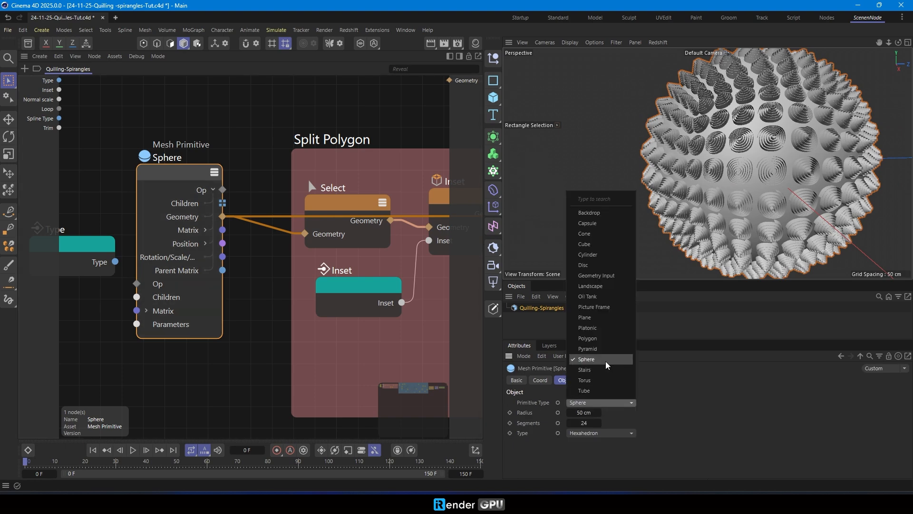
pyautogui.click(601, 328)
pyautogui.moveTo(119, 271); pyautogui.dragTo(137, 337)
pyautogui.doubleClick(558, 433)
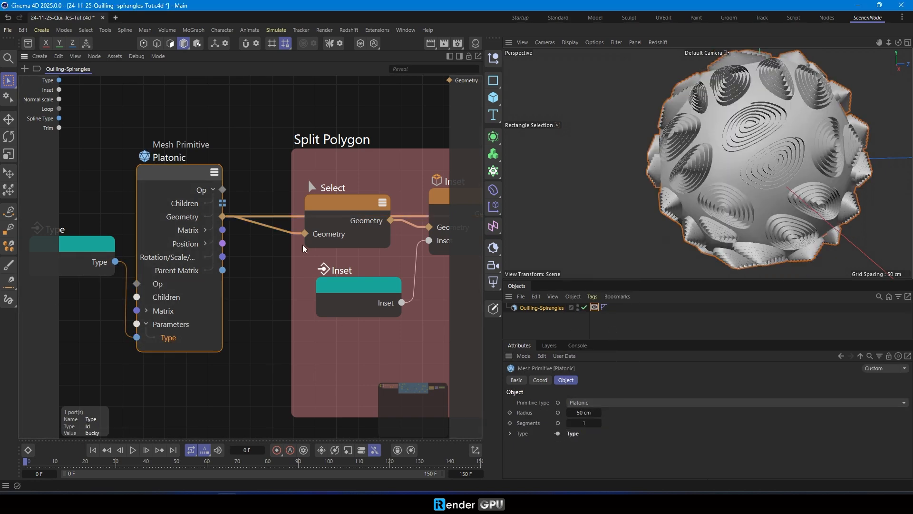
# Return to the Startup layout and show the Quilling-Spirangles generator's inputs
pyautogui.click(520, 19)
pyautogui.click(764, 254)
pyautogui.scroll(-3, 444, 198)
pyautogui.keyDown('alt'); pyautogui.moveTo(486, 194); pyautogui.dragTo(407, 210, button='middle'); pyautogui.keyUp('alt')
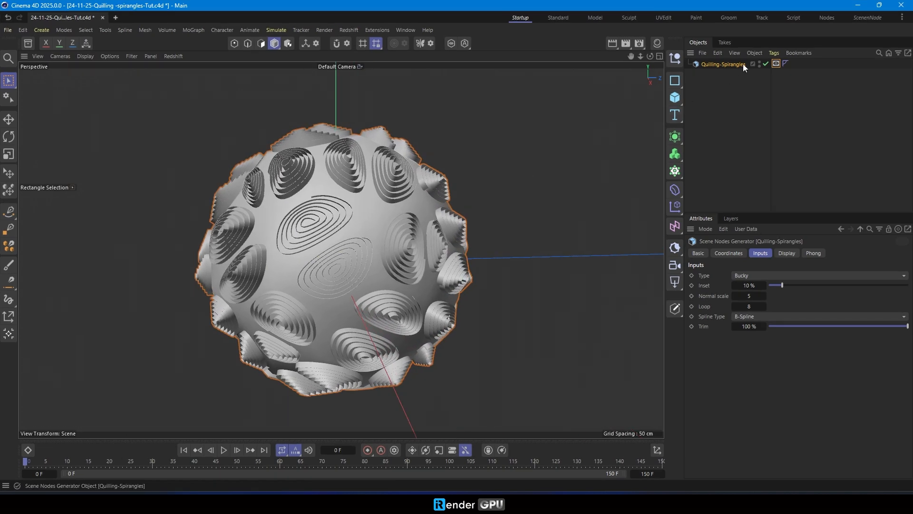
# Change the generator's Type to Octa and raise Normal scale to 32
pyautogui.click(784, 277)
pyautogui.click(763, 301)
pyautogui.click(778, 275)
pyautogui.click(773, 310)
pyautogui.keyDown('alt'); pyautogui.moveTo(284, 263); pyautogui.dragTo(416, 299); pyautogui.keyUp('alt')
pyautogui.moveTo(746, 298); pyautogui.dragTo(789, 298)
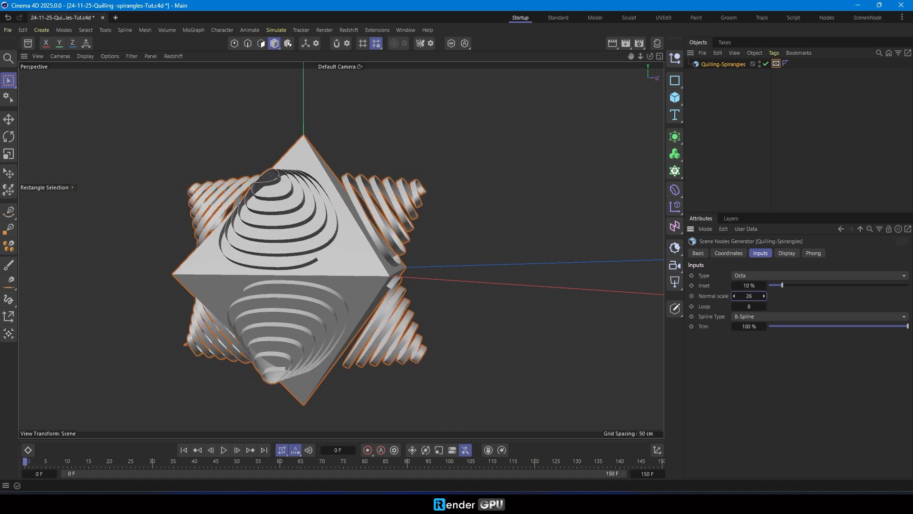
pyautogui.keyDown('alt'); pyautogui.moveTo(477, 292); pyautogui.dragTo(499, 300); pyautogui.keyUp('alt')
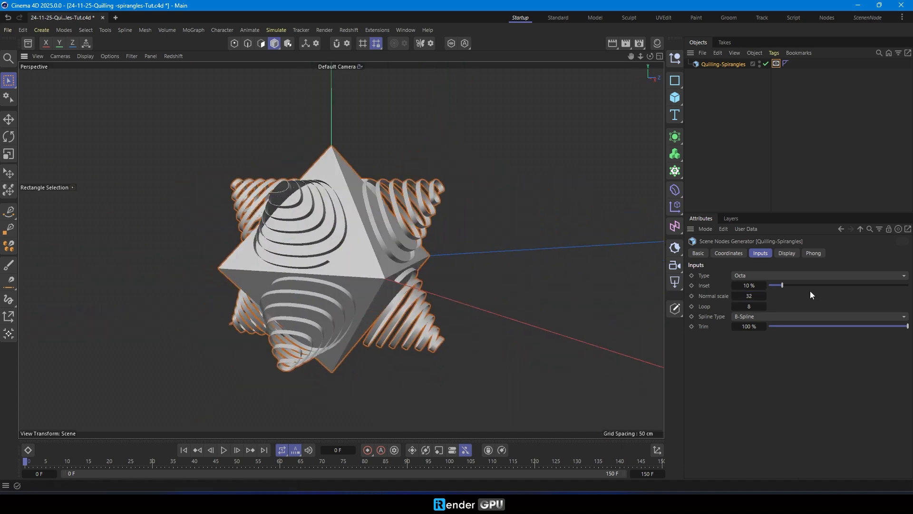
# Change the generator's Type to Icosa and inspect it
pyautogui.click(784, 276)
pyautogui.click(769, 320)
pyautogui.keyDown('alt'); pyautogui.moveTo(358, 246); pyautogui.dragTo(376, 250); pyautogui.keyUp('alt')
# Set the icosahedron's Spline Type to Linear and Normal scale to 5, and view the result up close
pyautogui.click(789, 317)
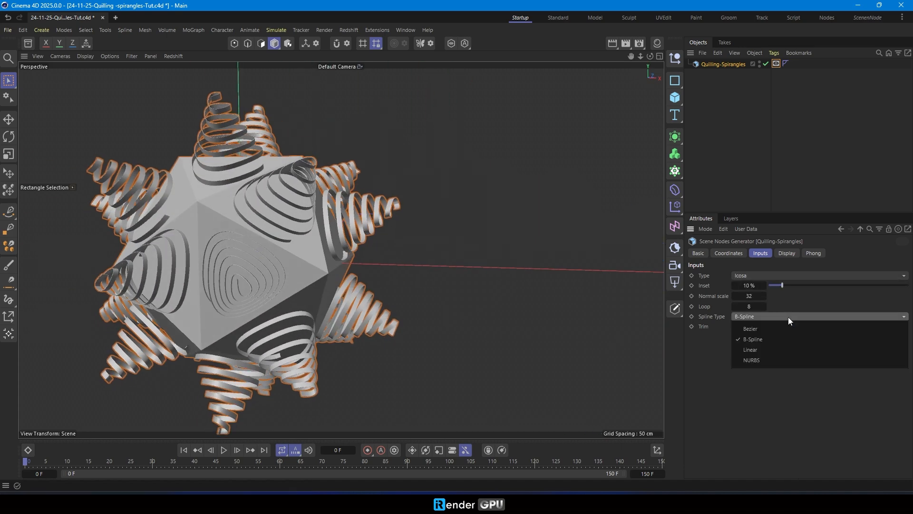
pyautogui.moveTo(760, 297); pyautogui.dragTo(719, 297)
pyautogui.scroll(-1, 231, 267)
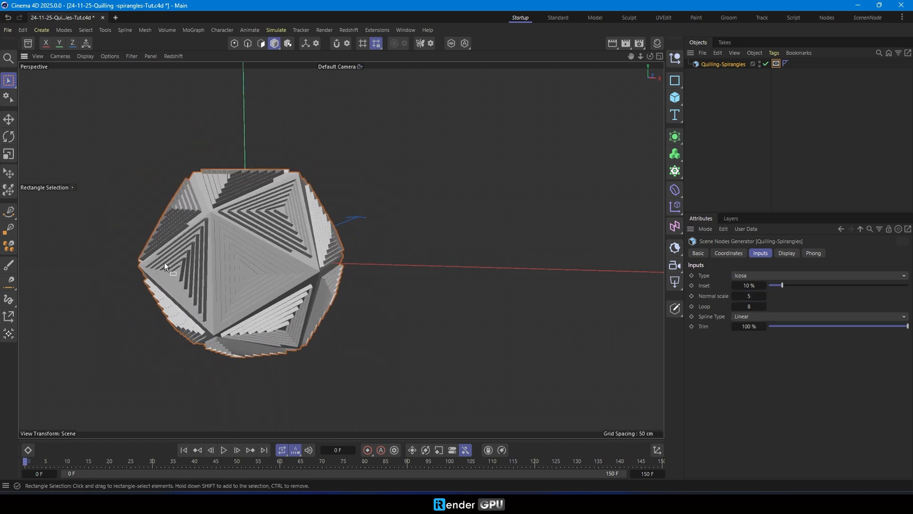
pyautogui.scroll(3, 230, 266)
pyautogui.keyDown('alt'); pyautogui.moveTo(114, 278); pyautogui.dragTo(171, 274, button='middle'); pyautogui.keyUp('alt')
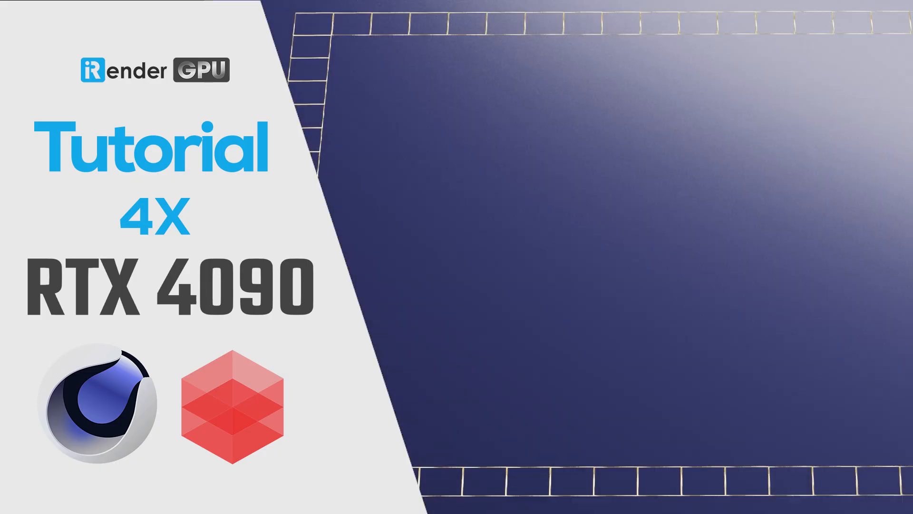